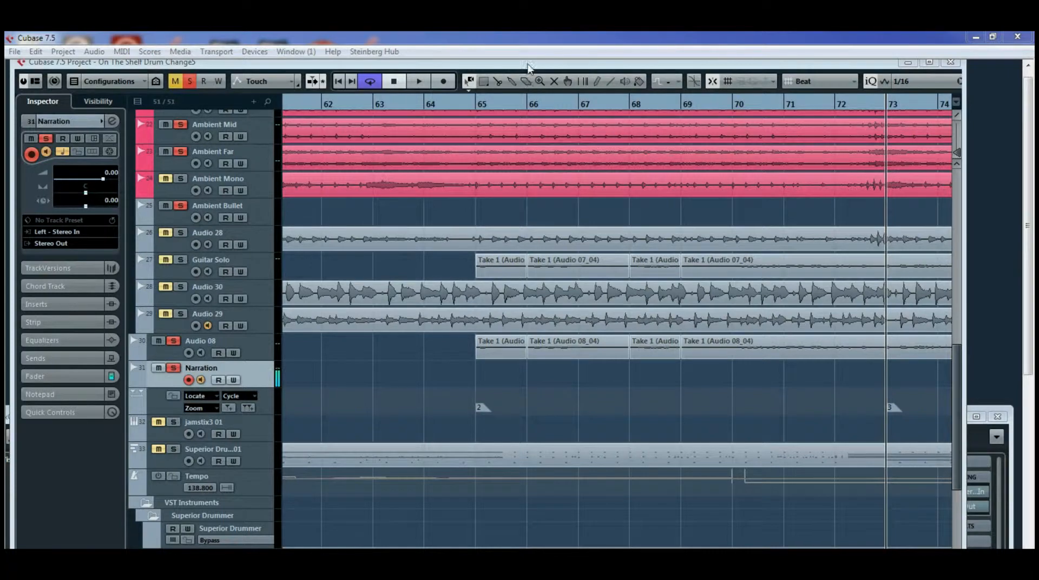
Play back the song from bar 64 to about bar 80 to listen to the vocal section.
{"action": "left_click_drag", "start_coordinate": [533, 66], "coordinate": [547, 111]}
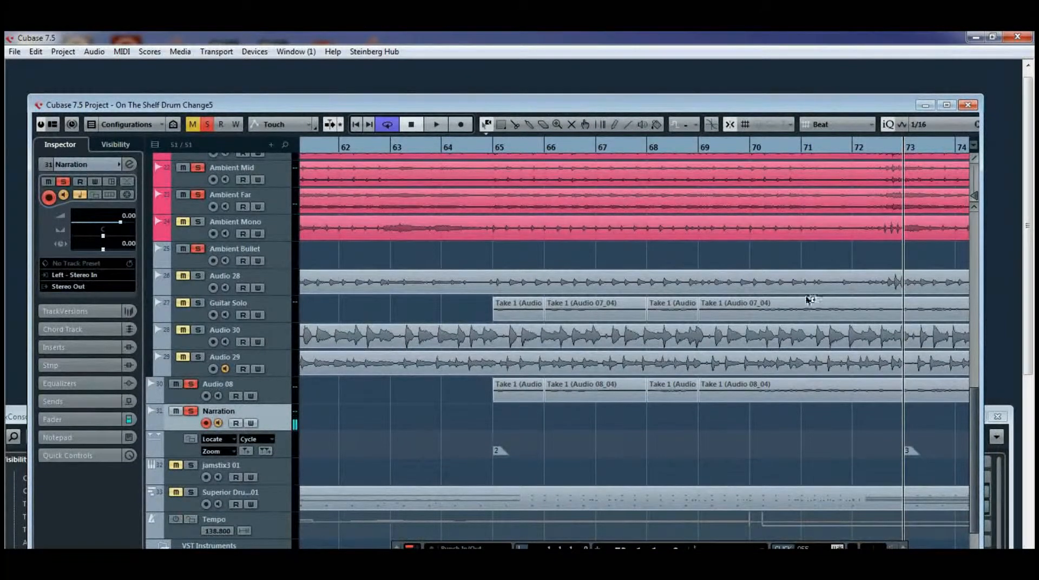
{"action": "left_click_drag", "start_coordinate": [972, 411], "coordinate": [992, 212]}
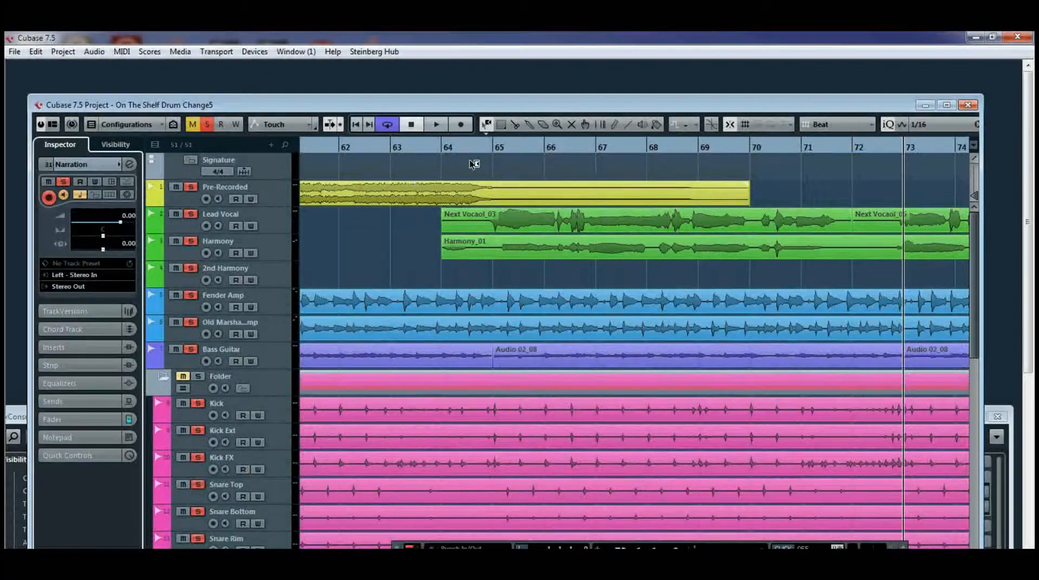
{"action": "left_click", "coordinate": [442, 147]}
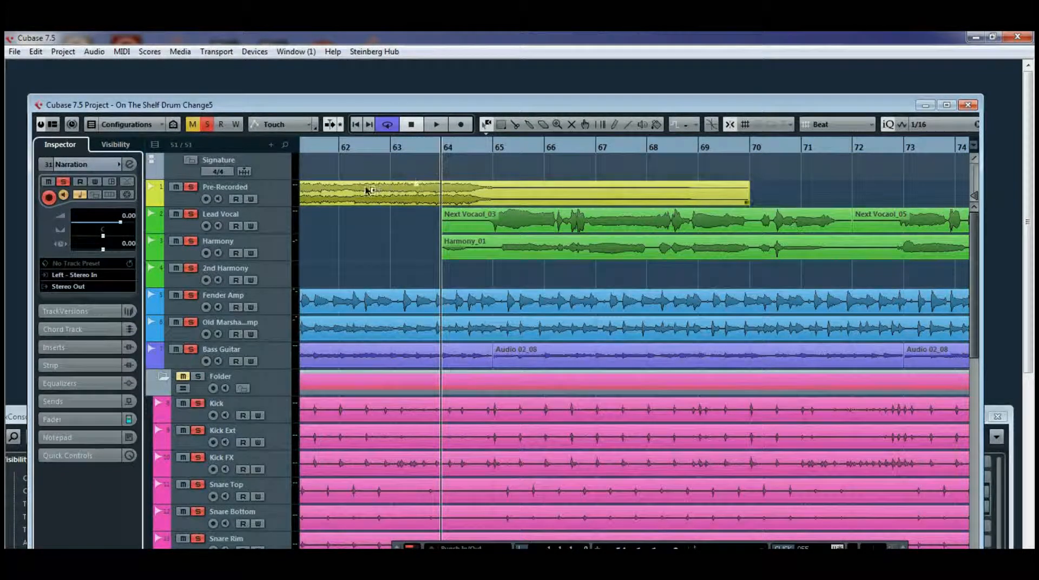
{"action": "left_click_drag", "start_coordinate": [312, 108], "coordinate": [300, 96]}
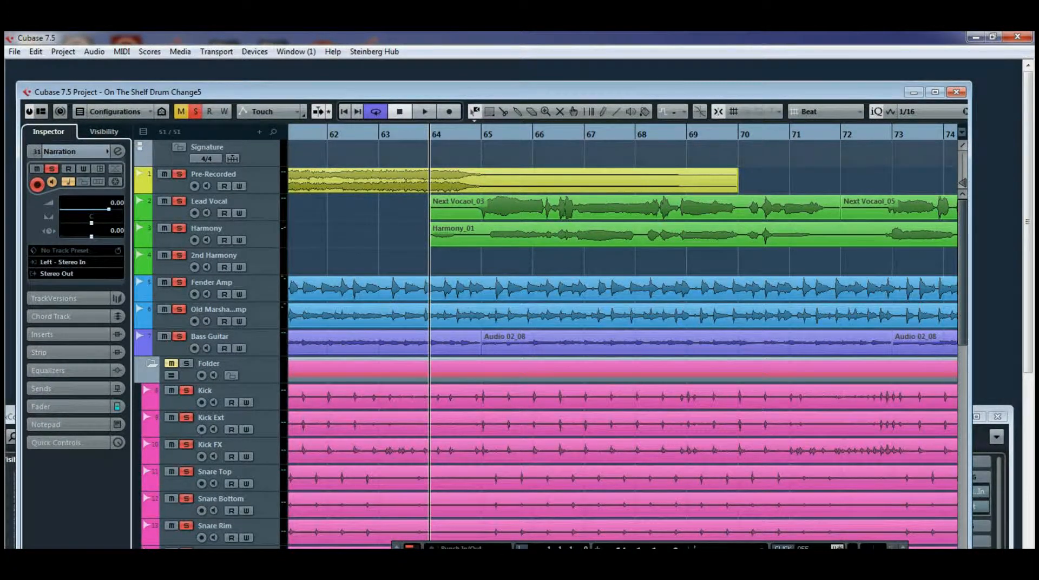
{"action": "key", "text": "space"}
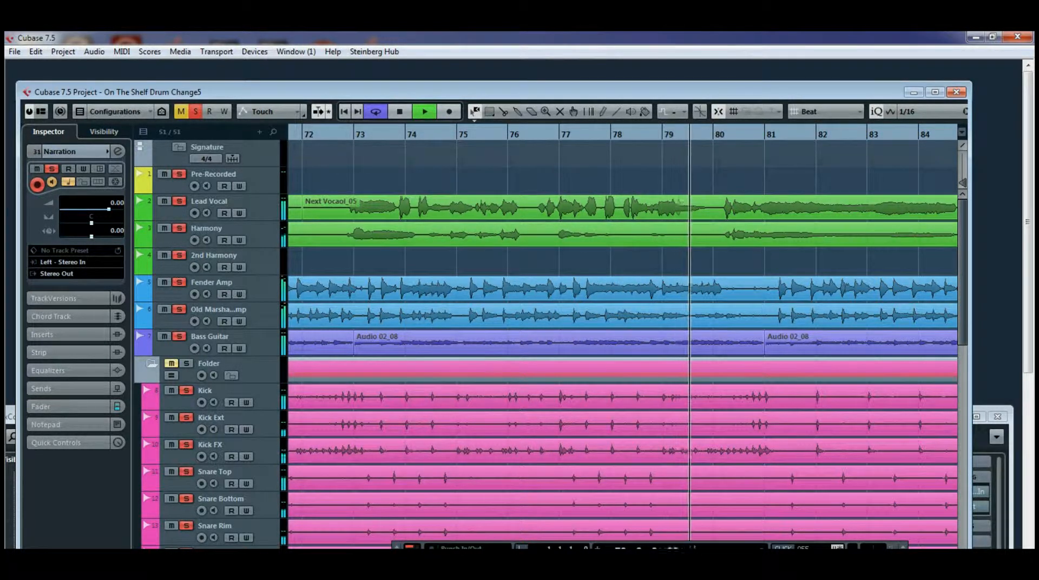
{"action": "key", "text": "space"}
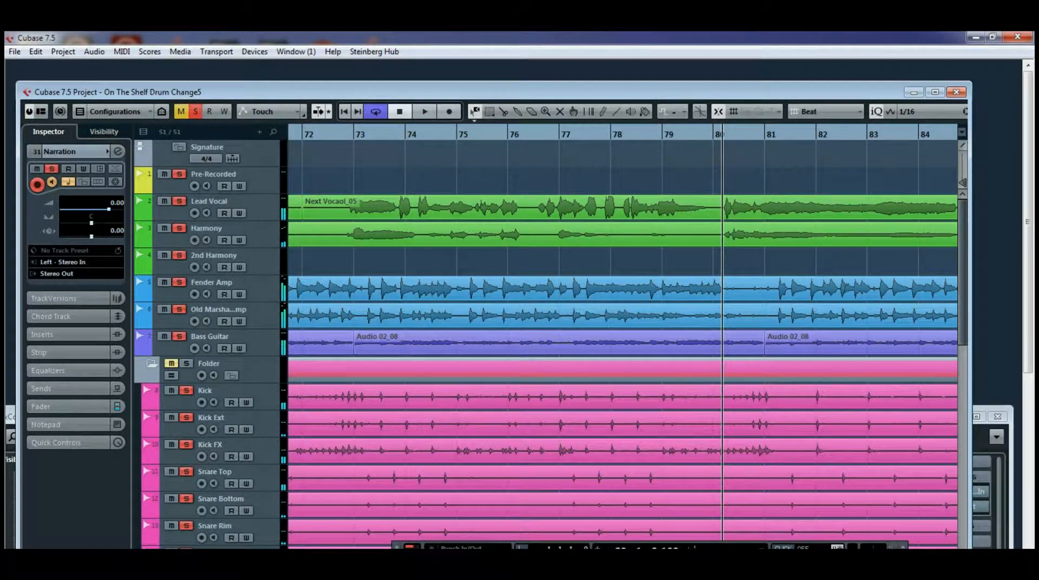
Return the playhead to the marker near bar 65 and mute the Harmony and Pre-Recorded tracks.
{"action": "key", "text": "KP_0"}
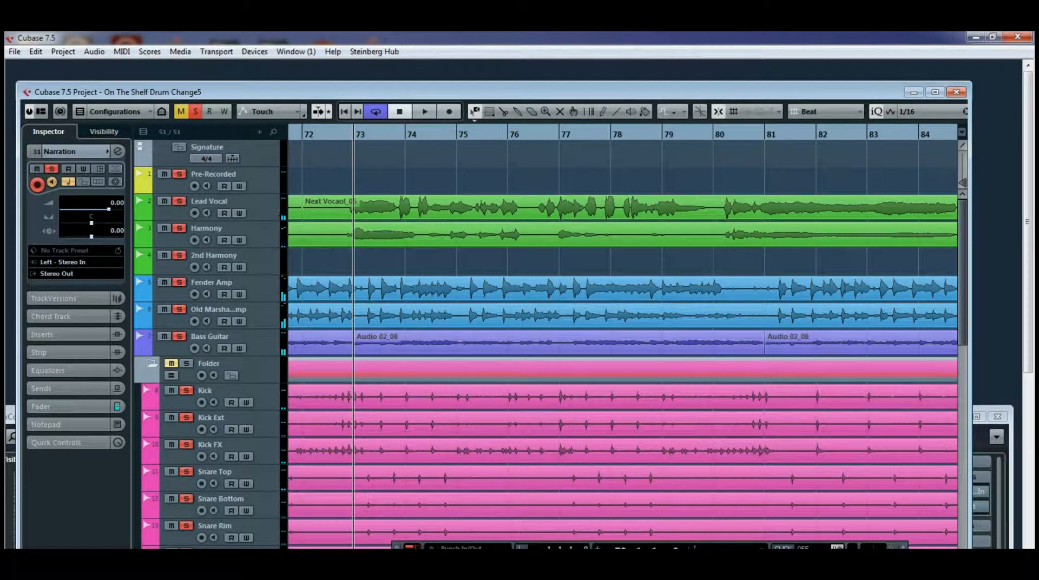
{"action": "key", "text": "shift+b"}
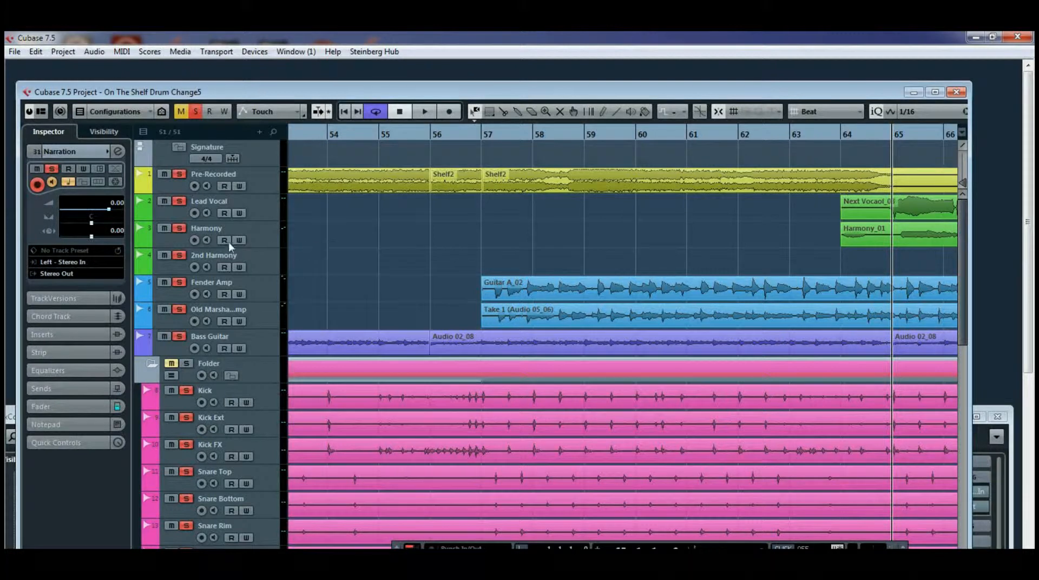
{"action": "left_click", "coordinate": [164, 228]}
{"action": "left_click", "coordinate": [164, 174]}
Open the Lead Vocal track's channel settings and move the T-RackS CS Black 76 insert to the second slot.
{"action": "left_click", "coordinate": [261, 206]}
{"action": "left_click", "coordinate": [118, 151]}
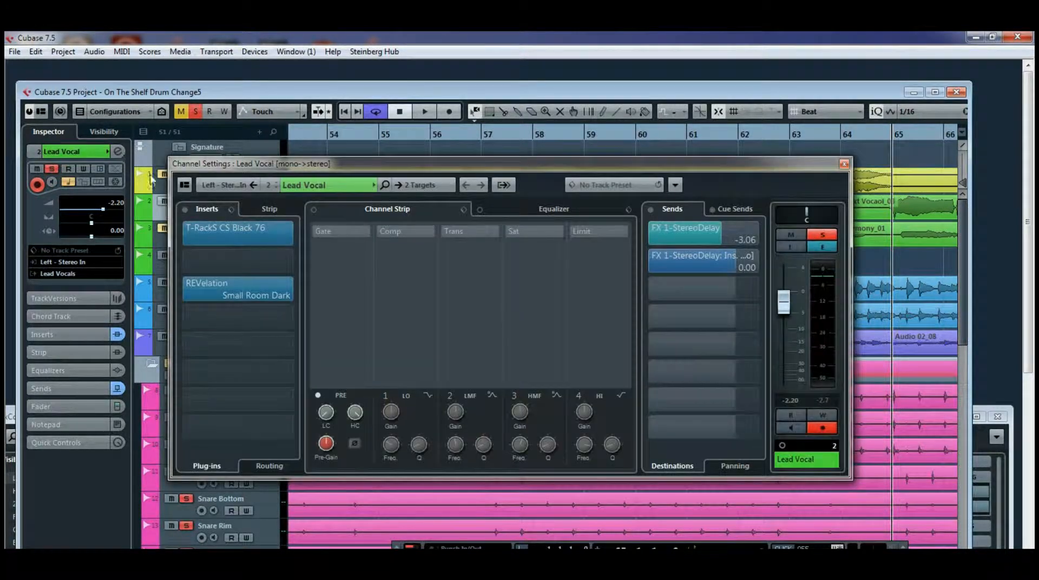
{"action": "left_click_drag", "start_coordinate": [232, 231], "coordinate": [246, 268]}
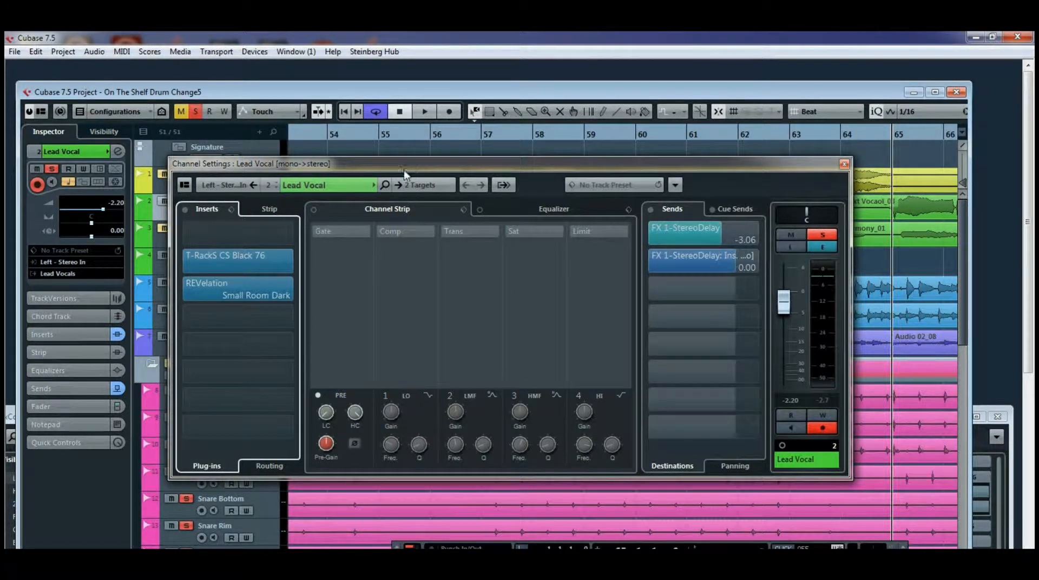
Load Melodyne in the Lead Vocal's first insert slot and dismiss the buffer size warning.
{"action": "left_click", "coordinate": [291, 236]}
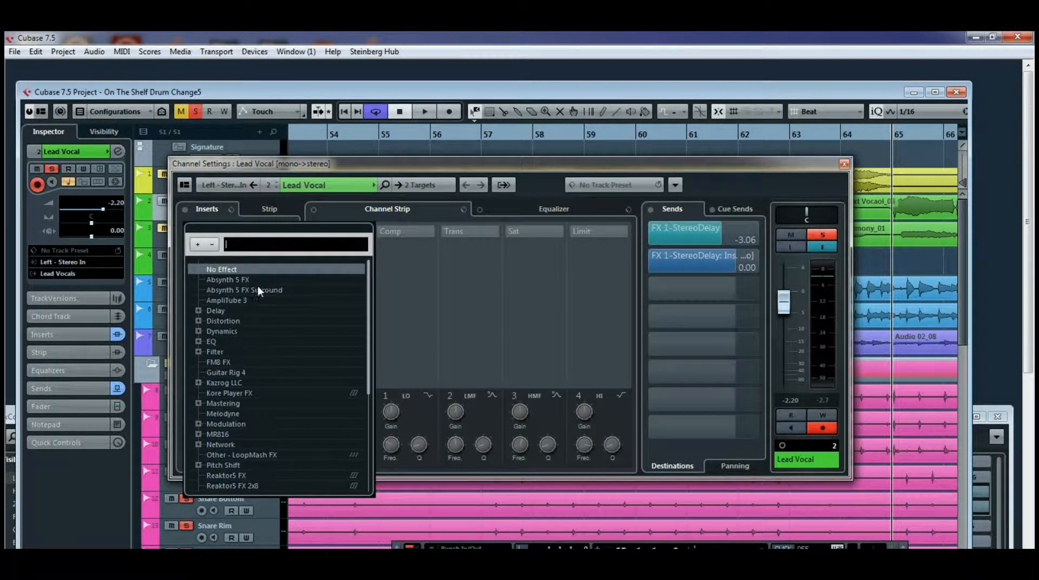
{"action": "double_click", "coordinate": [222, 414]}
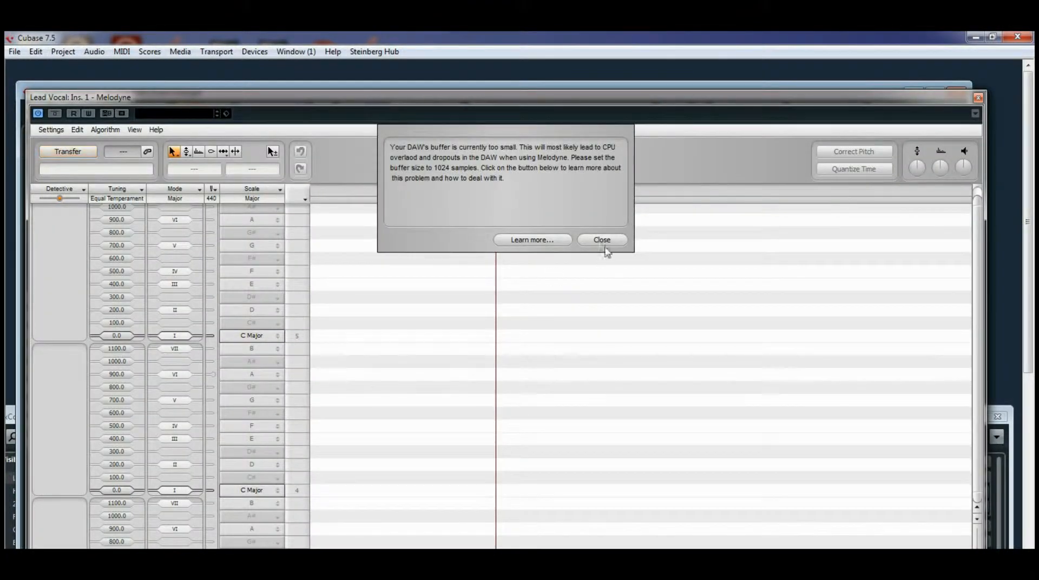
{"action": "left_click", "coordinate": [602, 241]}
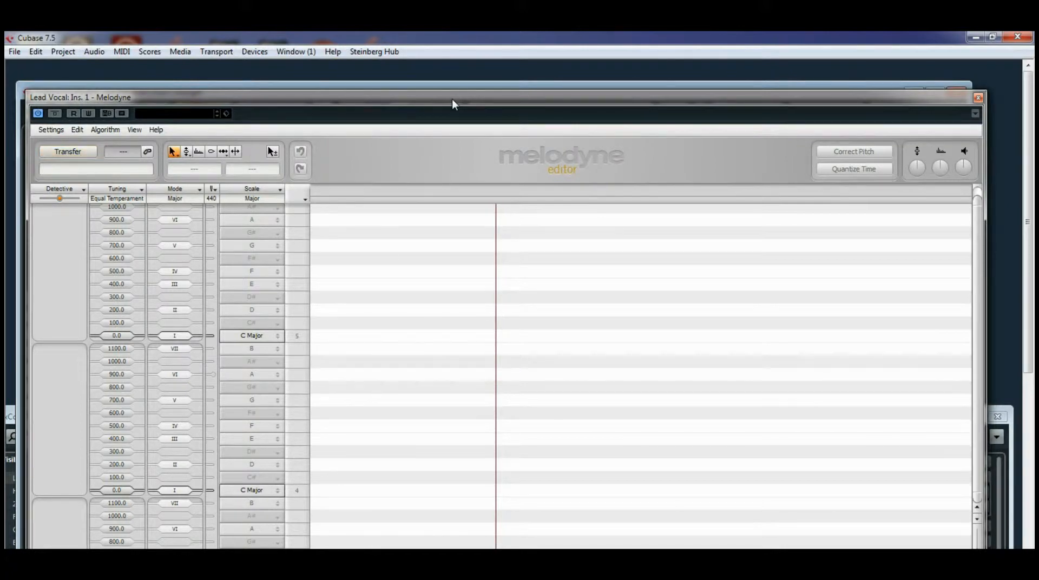
Arm Melodyne's Transfer function, close the Lead Vocal channel settings and uncover the project's transport.
{"action": "mouse_move", "coordinate": [452, 99]}
{"action": "left_mouse_down"}
{"action": "mouse_move", "coordinate": [476, 116]}
{"action": "mouse_move", "coordinate": [480, 155]}
{"action": "mouse_move", "coordinate": [462, 209]}
{"action": "mouse_move", "coordinate": [460, 141]}
{"action": "mouse_move", "coordinate": [449, 247]}
{"action": "mouse_move", "coordinate": [478, 138]}
{"action": "mouse_move", "coordinate": [462, 99]}
{"action": "left_mouse_up"}
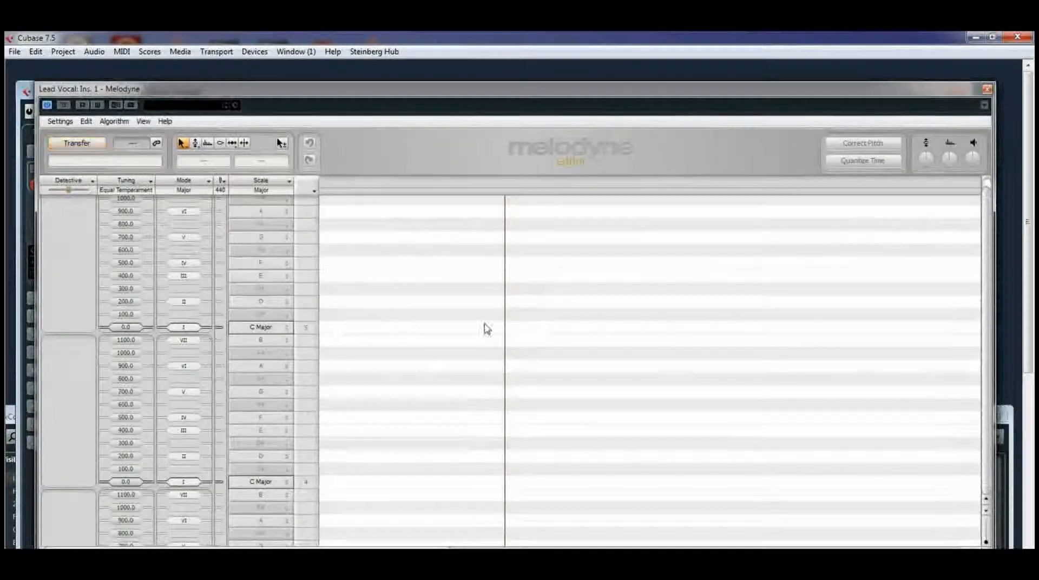
{"action": "mouse_move", "coordinate": [246, 551]}
{"action": "left_mouse_down"}
{"action": "mouse_move", "coordinate": [631, 552]}
{"action": "mouse_move", "coordinate": [246, 551]}
{"action": "left_mouse_up"}
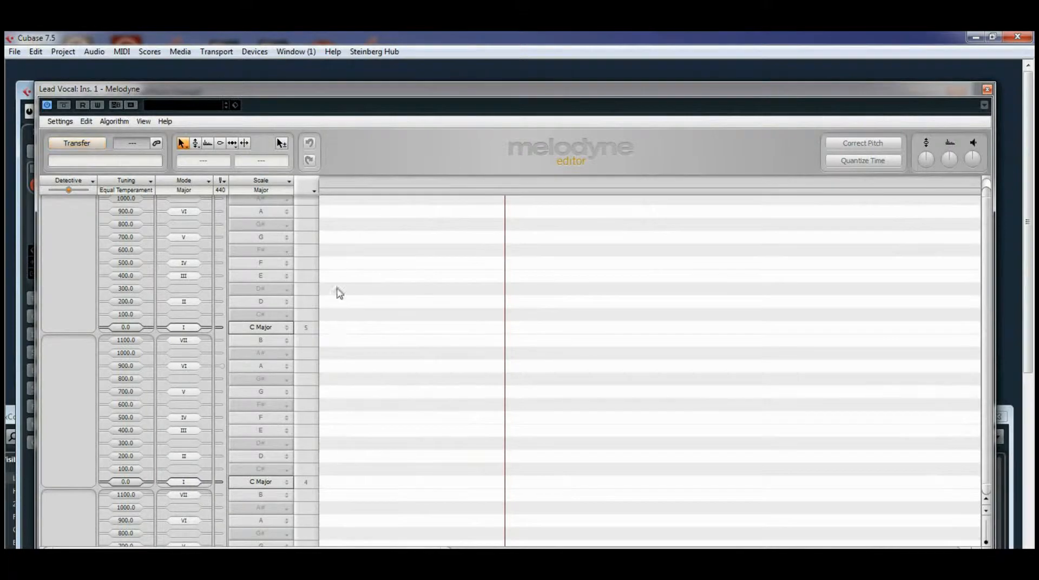
{"action": "left_click_drag", "start_coordinate": [391, 93], "coordinate": [398, 213]}
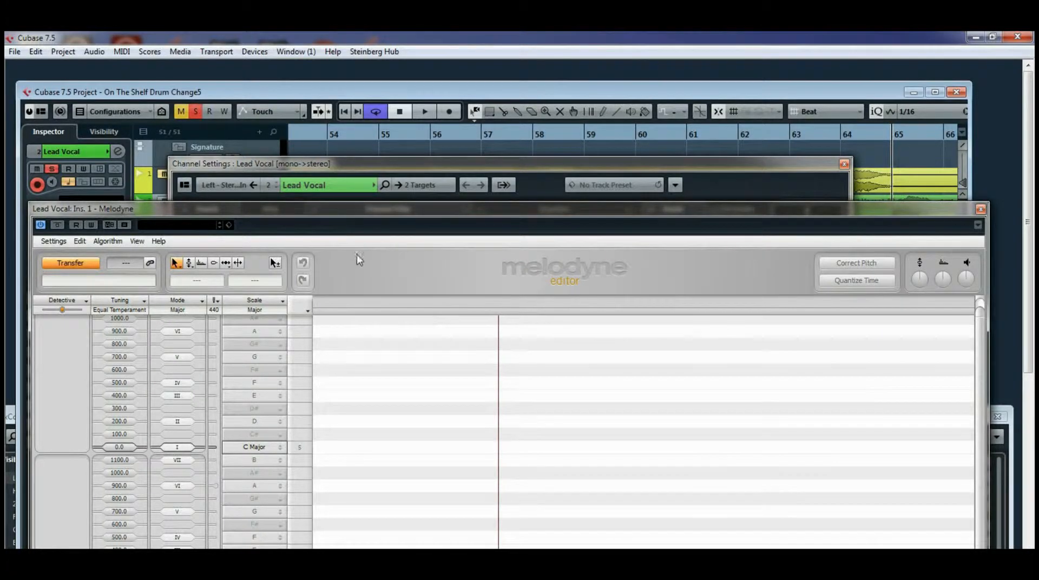
{"action": "left_click_drag", "start_coordinate": [346, 213], "coordinate": [363, 306]}
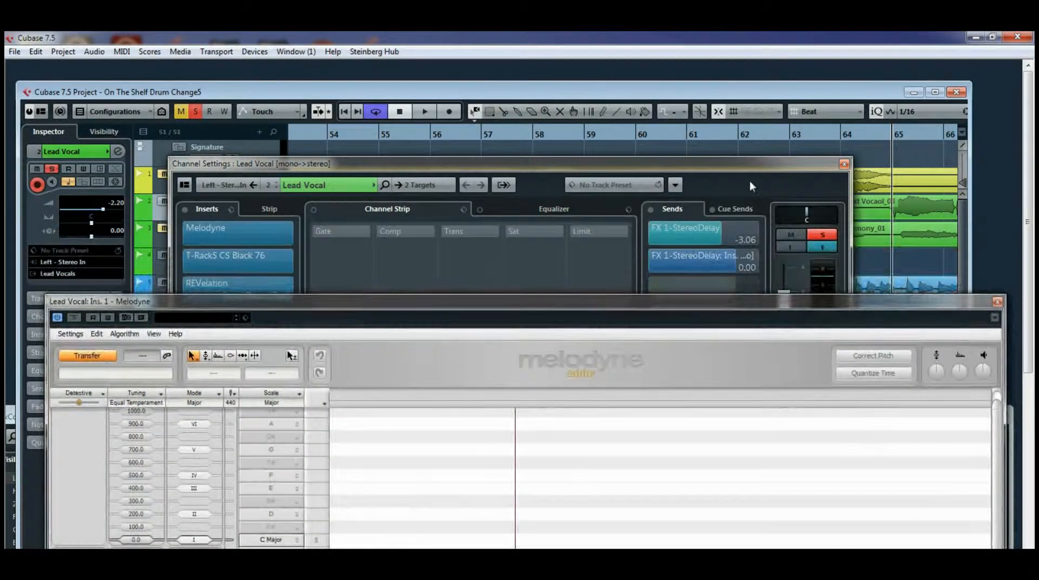
{"action": "left_click", "coordinate": [844, 164]}
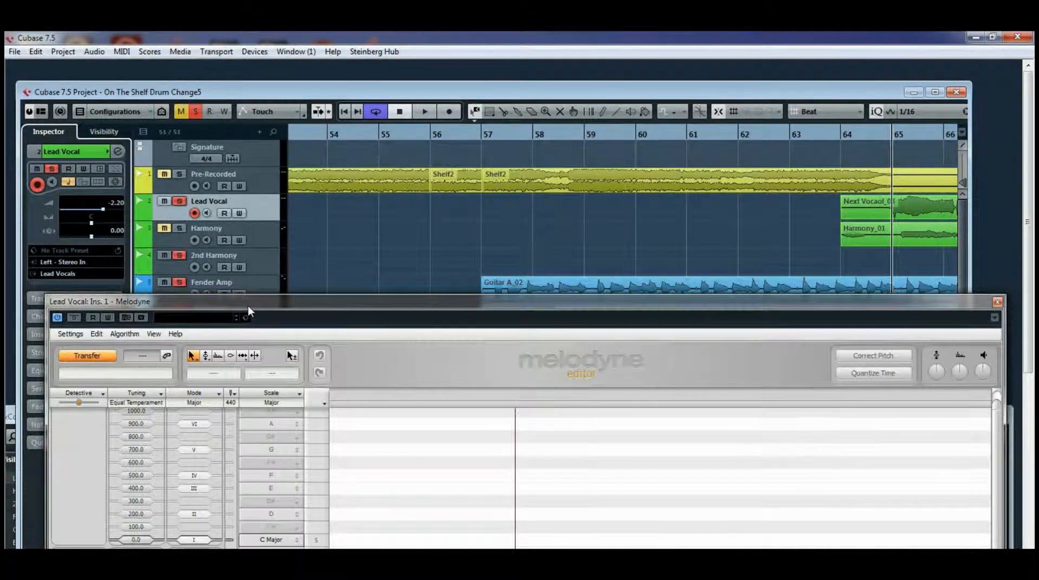
{"action": "left_click_drag", "start_coordinate": [248, 307], "coordinate": [243, 223]}
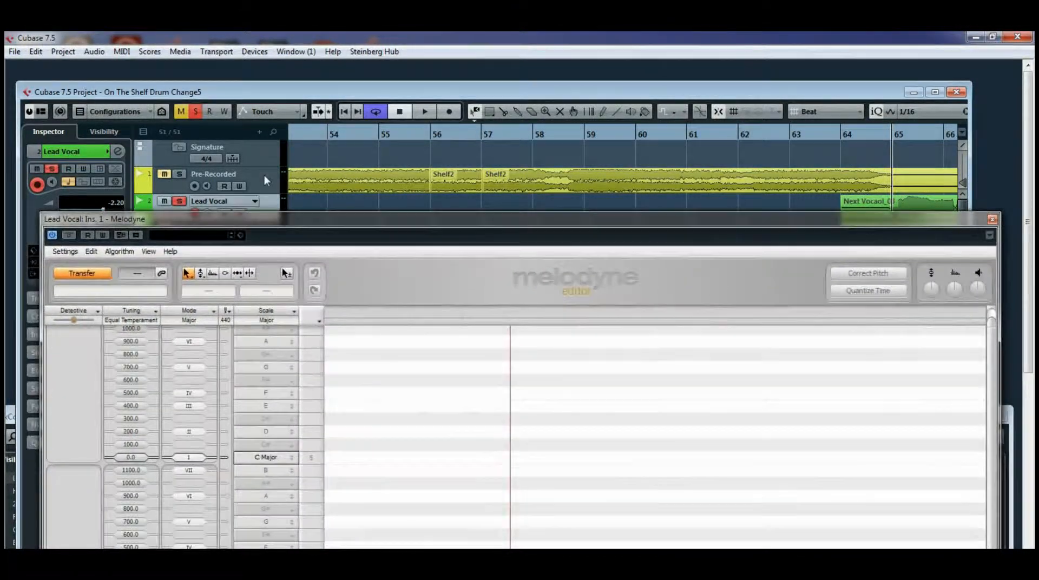
Transfer the Lead Vocal into Melodyne by playing the project from about bar 65 to bar 85.
{"action": "left_click", "coordinate": [428, 111]}
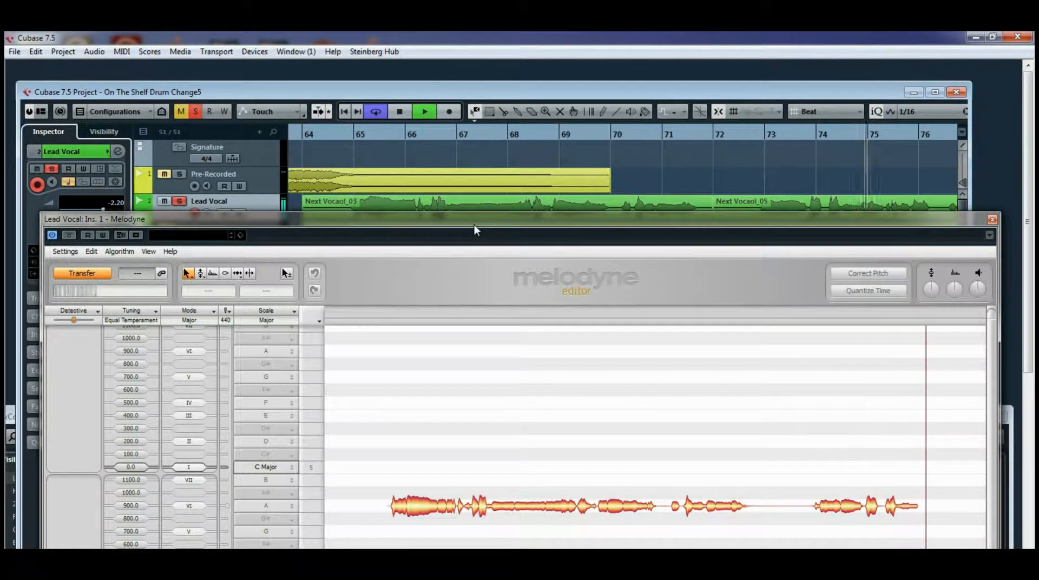
{"action": "left_click", "coordinate": [401, 111]}
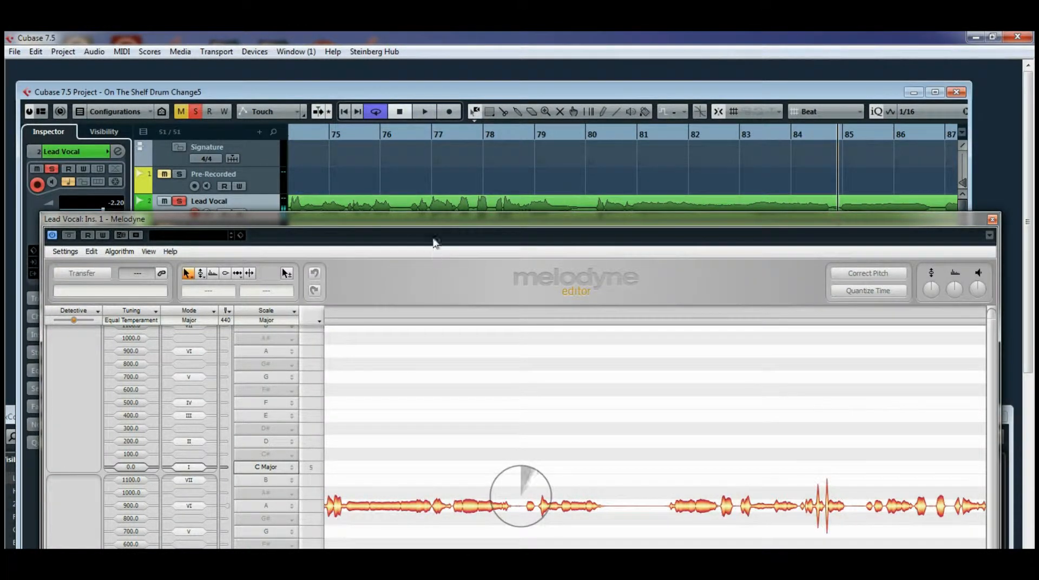
{"action": "left_click_drag", "start_coordinate": [436, 218], "coordinate": [436, 127]}
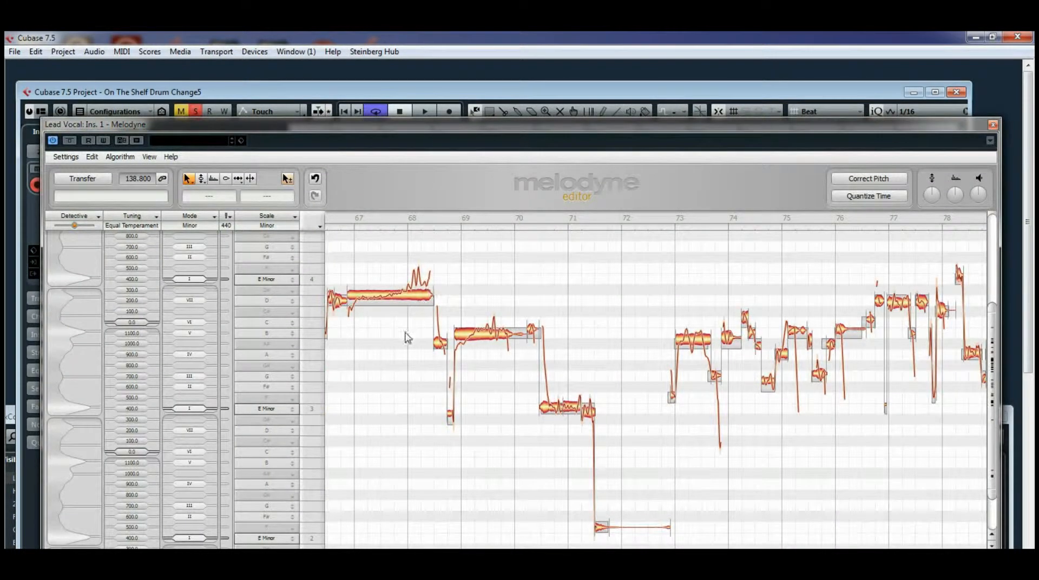
Show the musical notation above the detected notes in the Melodyne editor.
{"action": "left_click", "coordinate": [149, 157]}
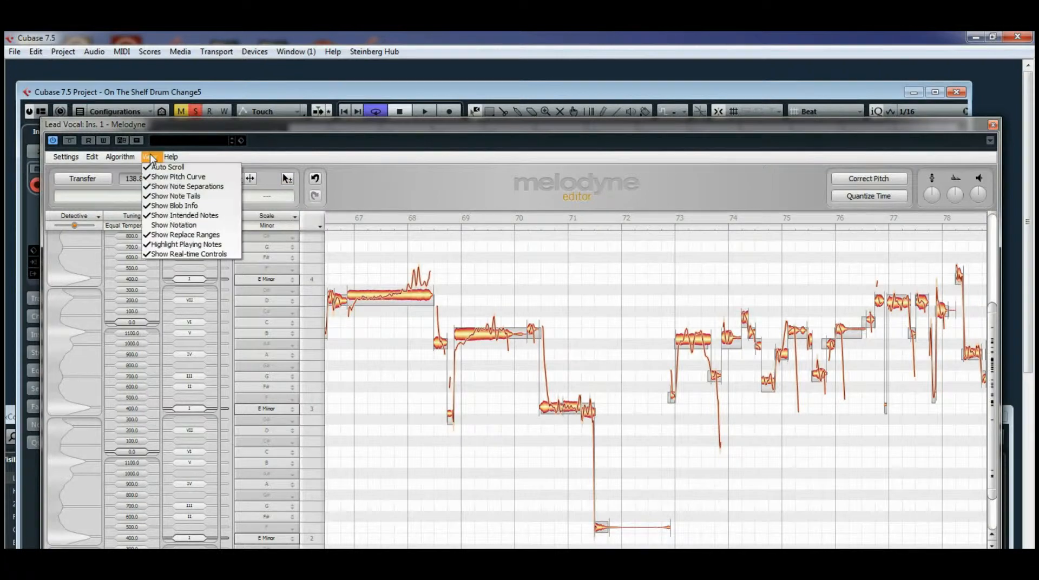
{"action": "left_click", "coordinate": [174, 225]}
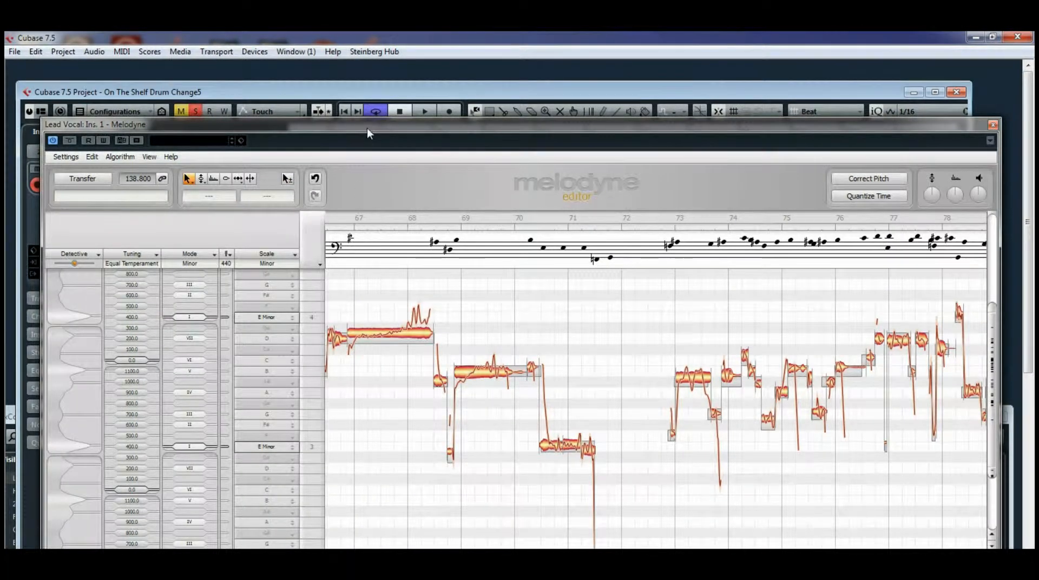
{"action": "left_click_drag", "start_coordinate": [367, 129], "coordinate": [339, 92]}
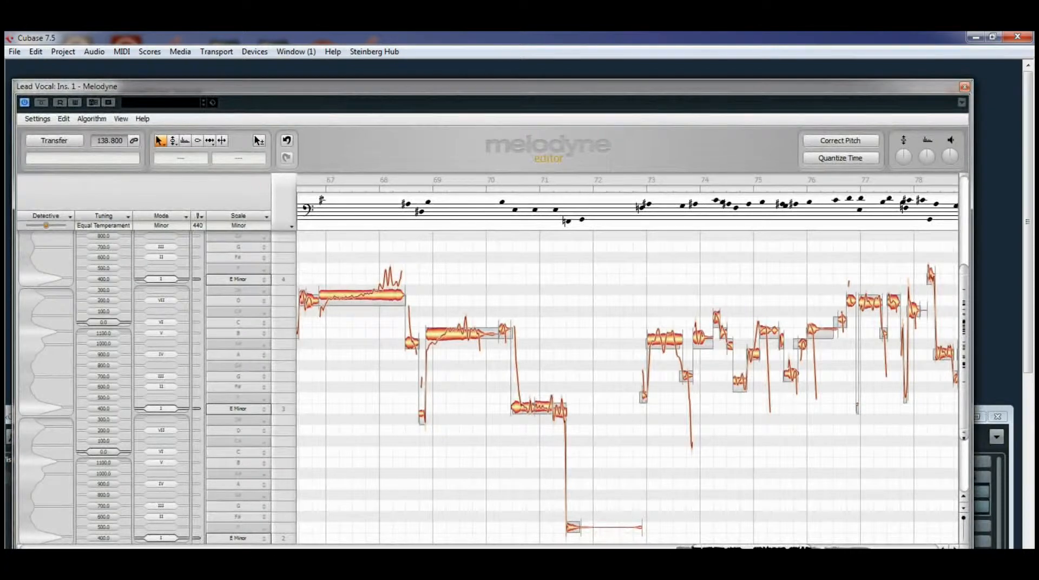
Look over the detected vocal notes and switch Melodyne to note assignment mode.
{"action": "scroll", "coordinate": [628, 387], "scroll_direction": "left", "scroll_amount": 5}
{"action": "scroll", "coordinate": [628, 387], "scroll_direction": "right", "scroll_amount": 5}
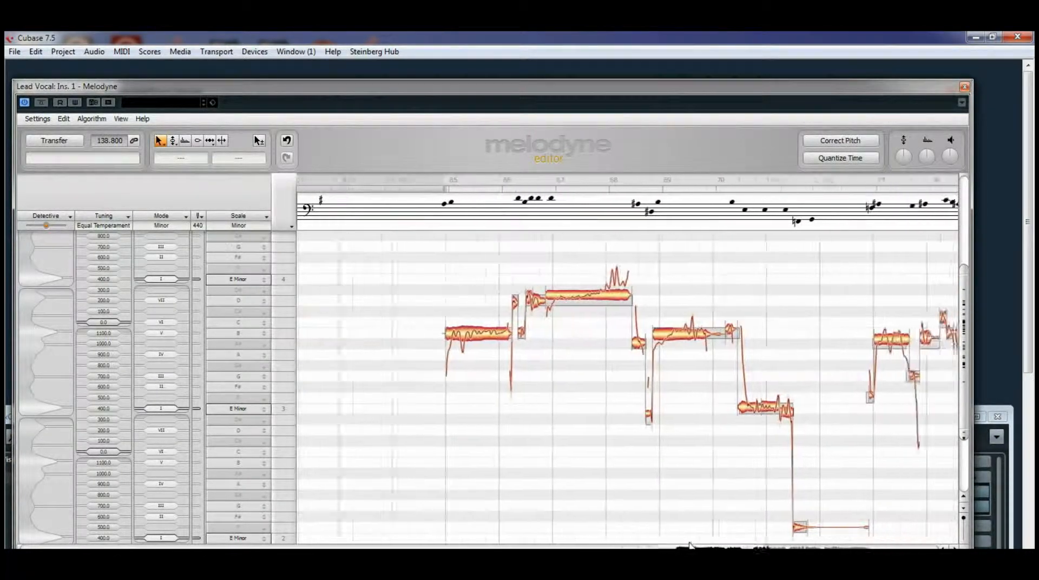
{"action": "scroll", "coordinate": [628, 387], "scroll_direction": "right", "scroll_amount": 8}
{"action": "scroll", "coordinate": [628, 387], "scroll_direction": "left", "scroll_amount": 7}
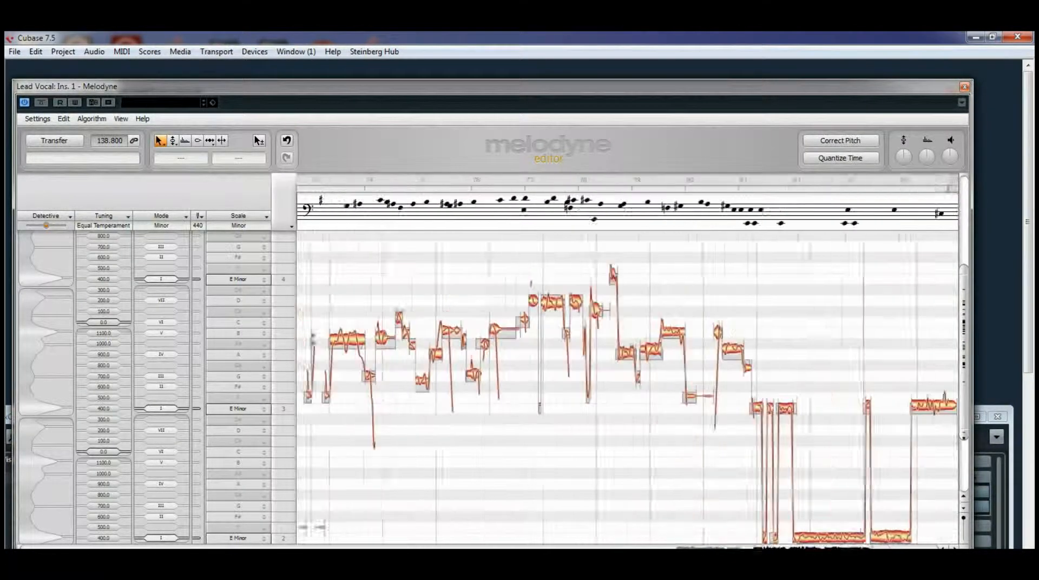
{"action": "scroll", "coordinate": [628, 387], "scroll_direction": "left", "scroll_amount": 6}
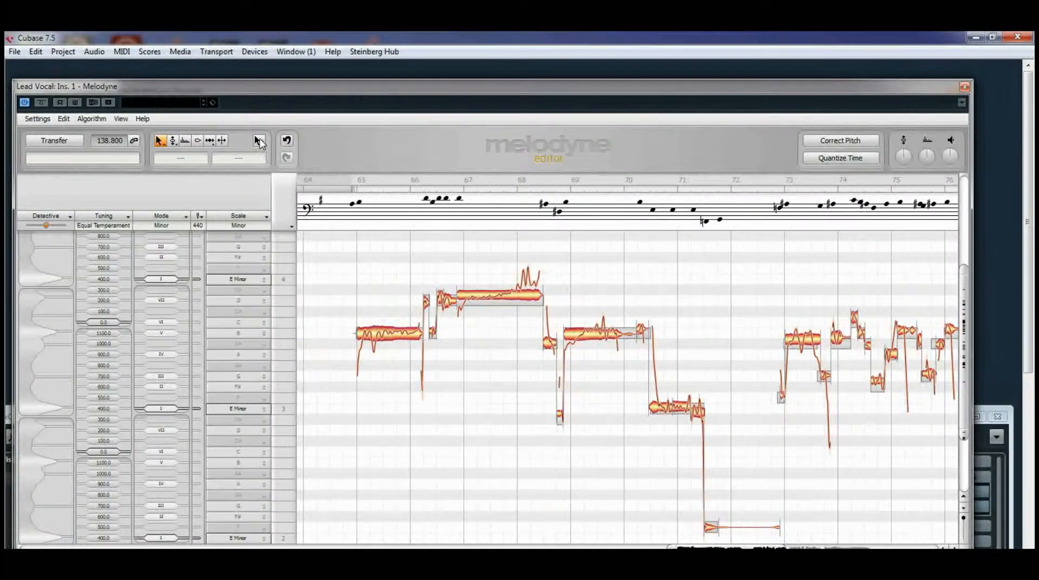
{"action": "left_click", "coordinate": [259, 142]}
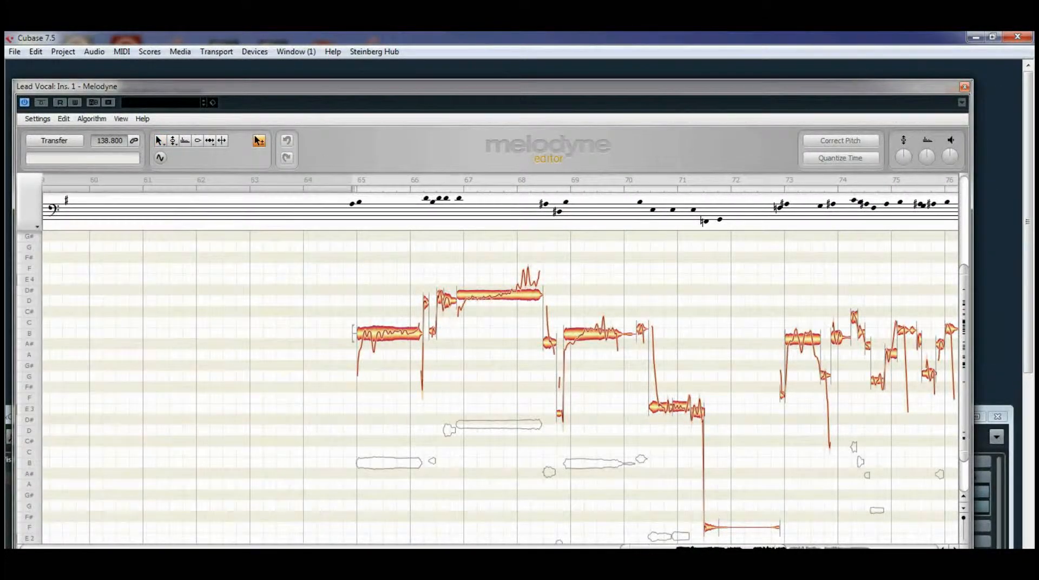
Reassign the first misdetected low E2 note just after bar 81 to its E3 alternative.
{"action": "scroll", "coordinate": [498, 387], "scroll_direction": "right", "scroll_amount": 15}
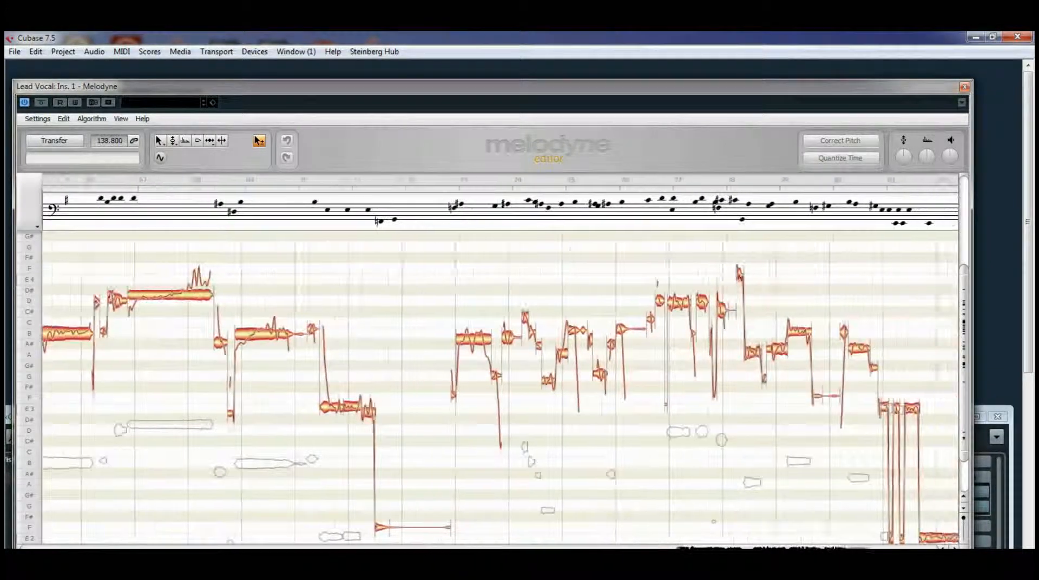
{"action": "scroll", "coordinate": [498, 387], "scroll_direction": "right", "scroll_amount": 2}
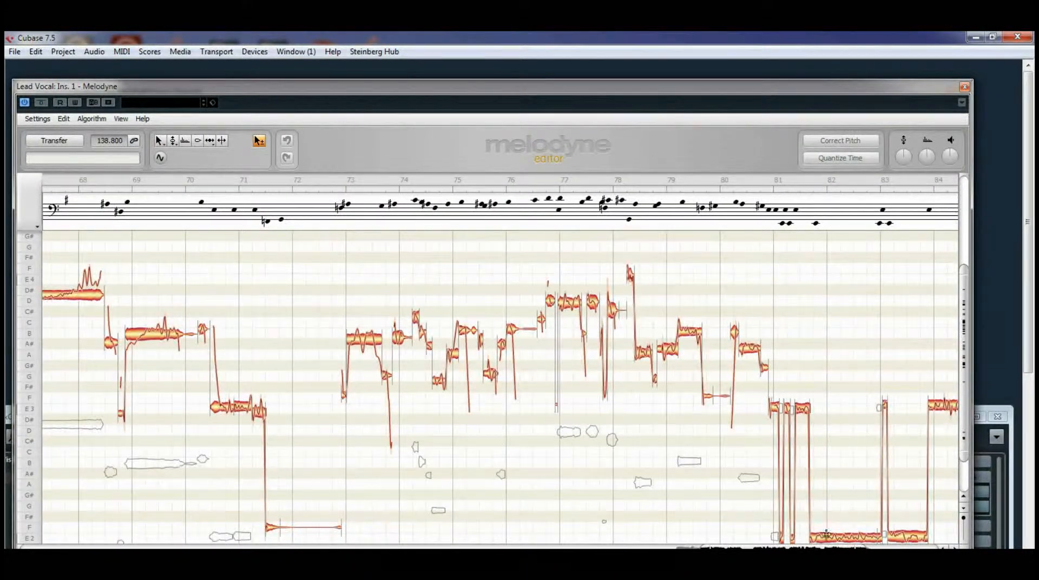
{"action": "left_click_drag", "start_coordinate": [969, 299], "coordinate": [957, 331]}
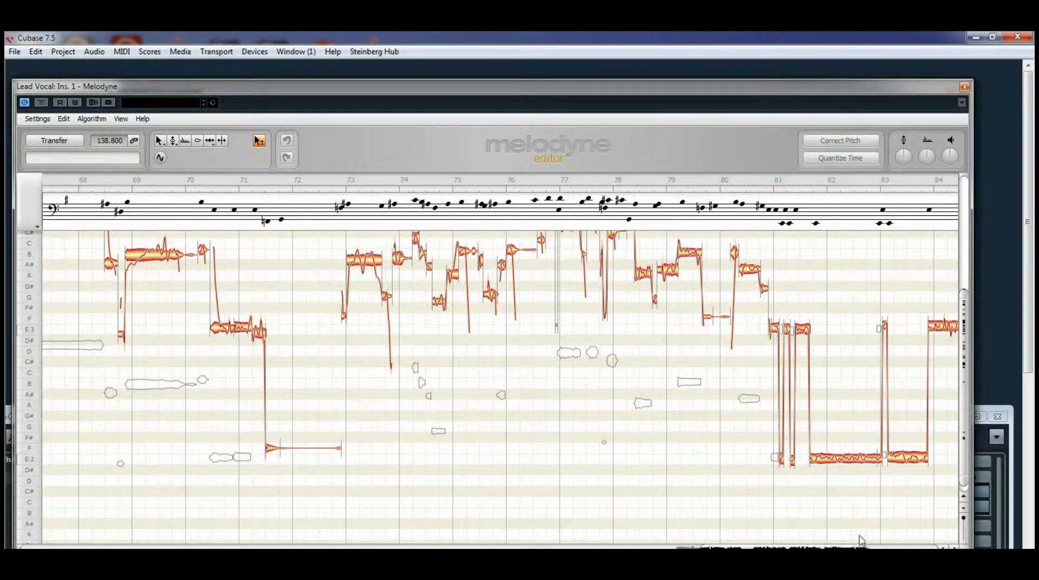
{"action": "scroll", "coordinate": [498, 387], "scroll_direction": "left", "scroll_amount": 12}
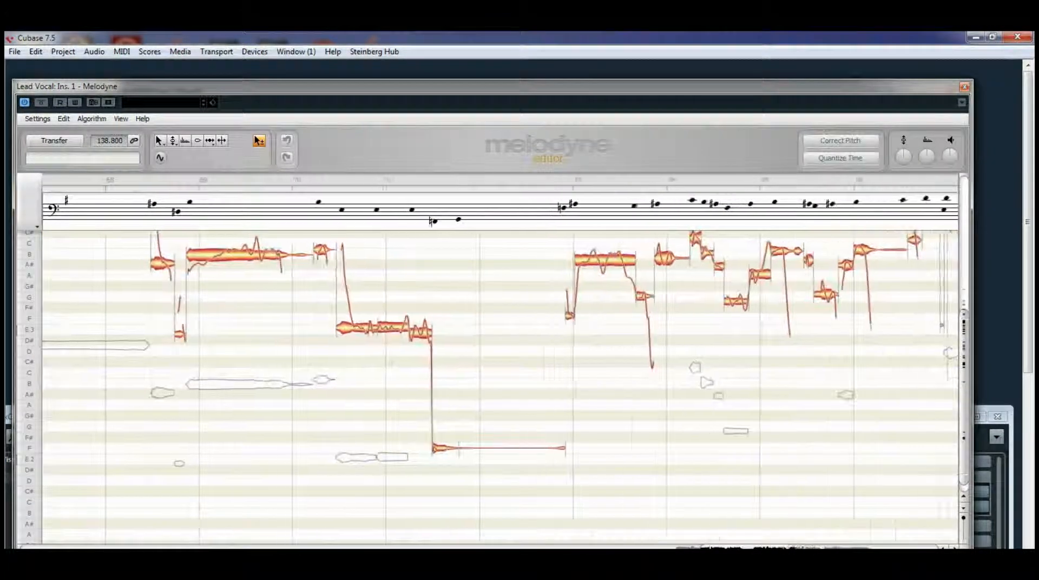
{"action": "scroll", "coordinate": [498, 387], "scroll_direction": "right", "scroll_amount": 12}
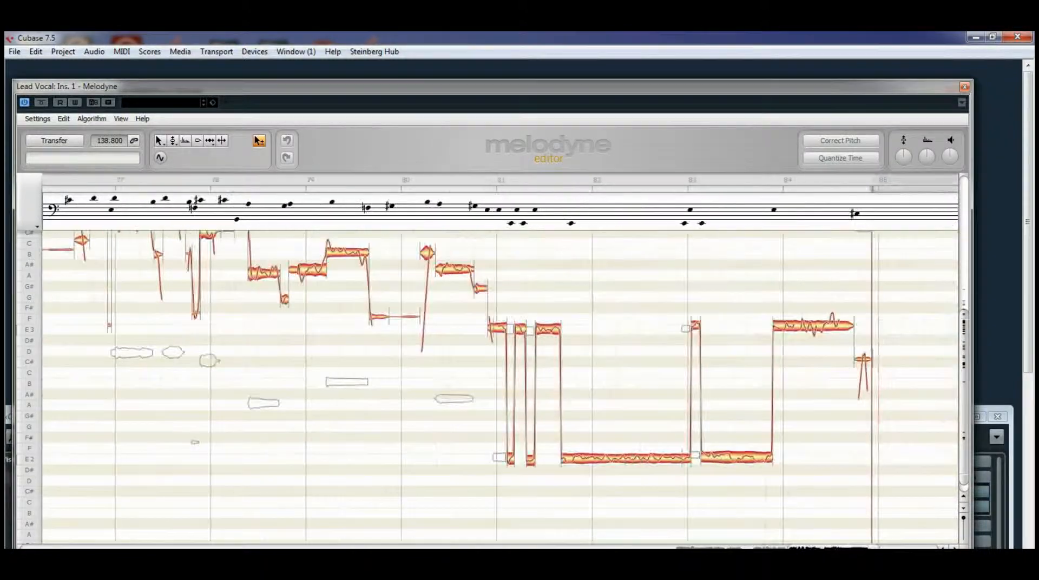
{"action": "double_click", "coordinate": [515, 333]}
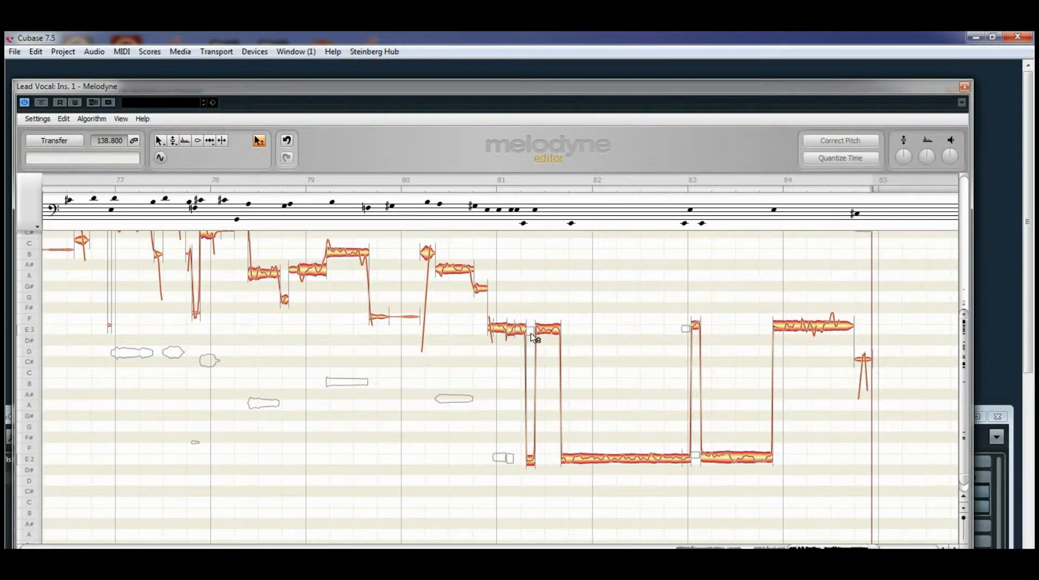
Reassign the second misdetected low E2 note shortly after bar 81 to its E3 alternative.
{"action": "double_click", "coordinate": [535, 337]}
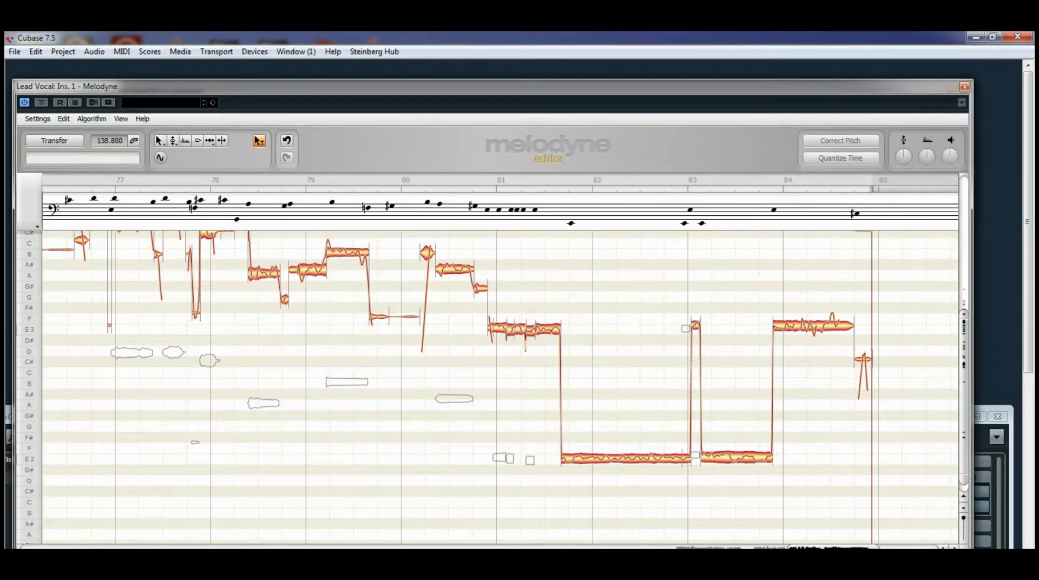
{"action": "left_click_drag", "start_coordinate": [812, 549], "coordinate": [817, 548]}
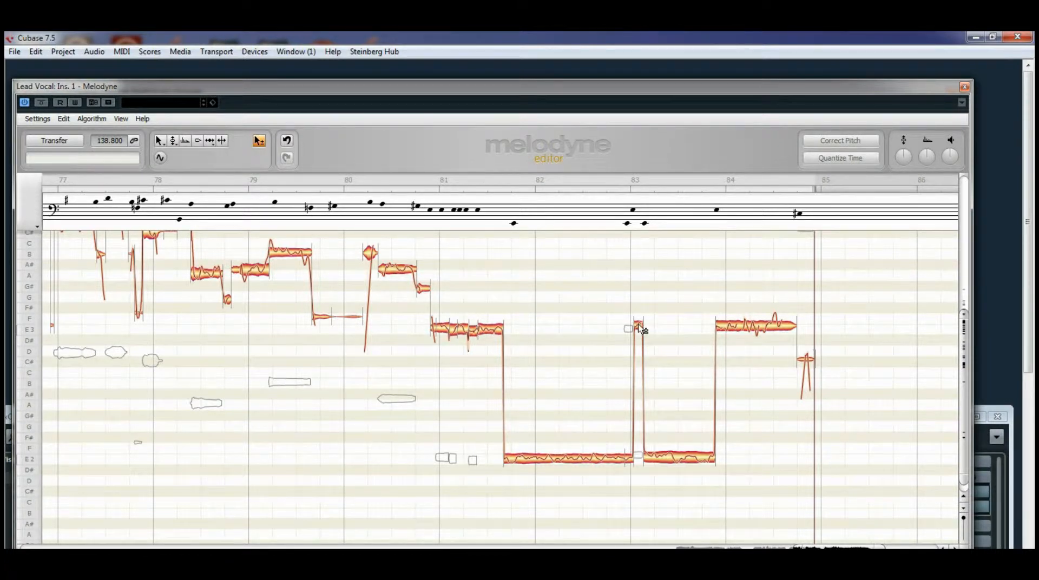
{"action": "left_click_drag", "start_coordinate": [642, 328], "coordinate": [654, 461]}
Return to the start of the vocal at bar 65 and switch from note assignment to the Main tool.
{"action": "scroll", "coordinate": [500, 387], "scroll_direction": "left", "scroll_amount": 10}
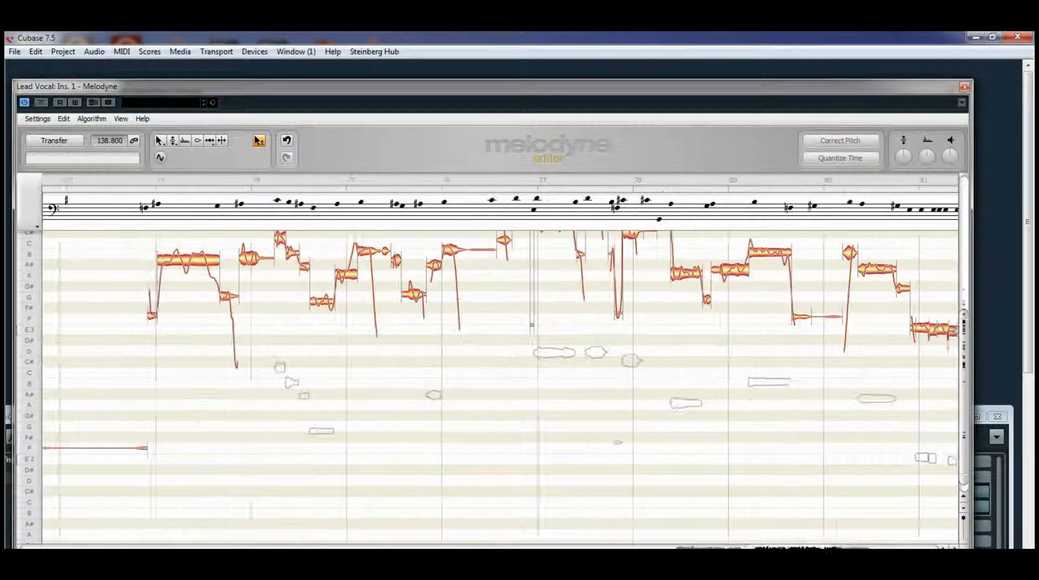
{"action": "scroll", "coordinate": [500, 387], "scroll_direction": "left", "scroll_amount": 10}
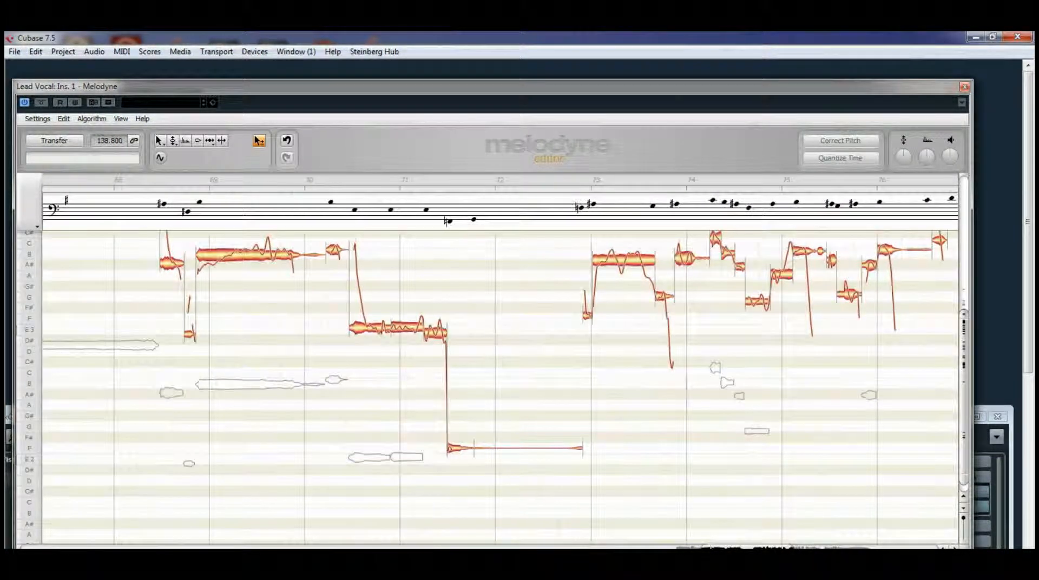
{"action": "scroll", "coordinate": [522, 450], "scroll_direction": "left", "scroll_amount": 5}
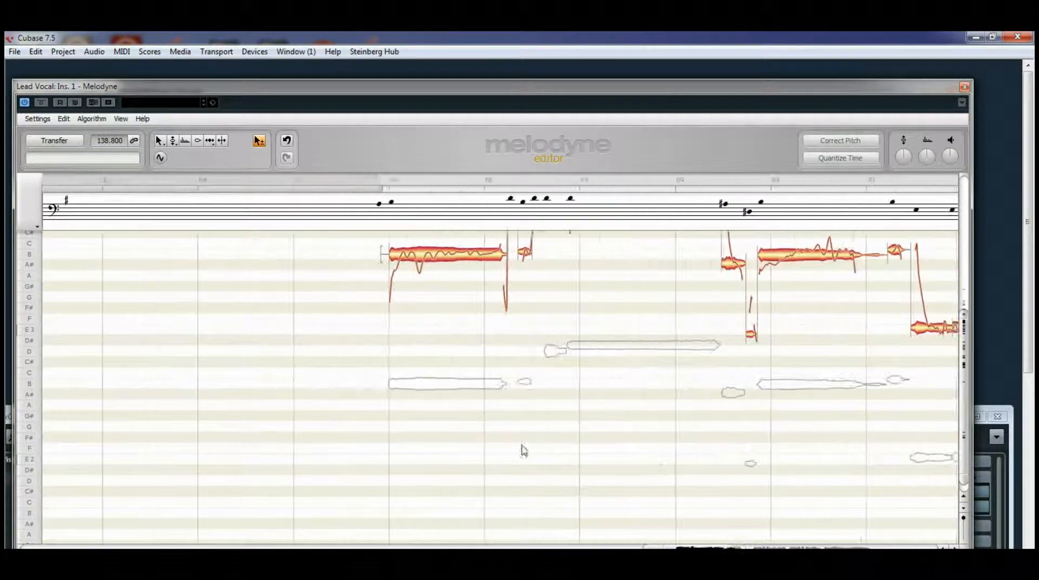
{"action": "left_click", "coordinate": [160, 141]}
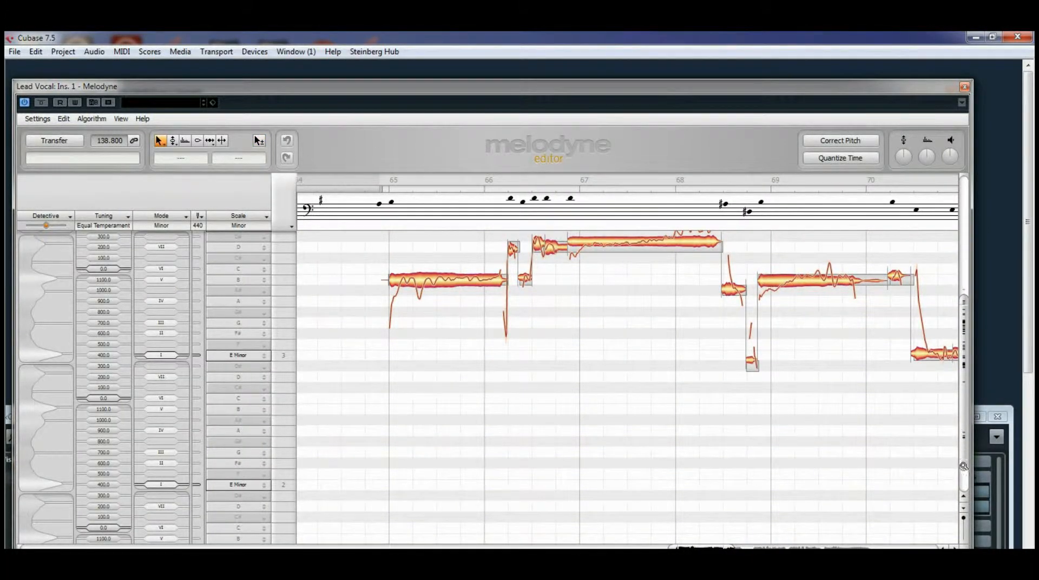
Change the Melodyne scale for the vocal to E Major.
{"action": "left_click_drag", "start_coordinate": [963, 466], "coordinate": [968, 303]}
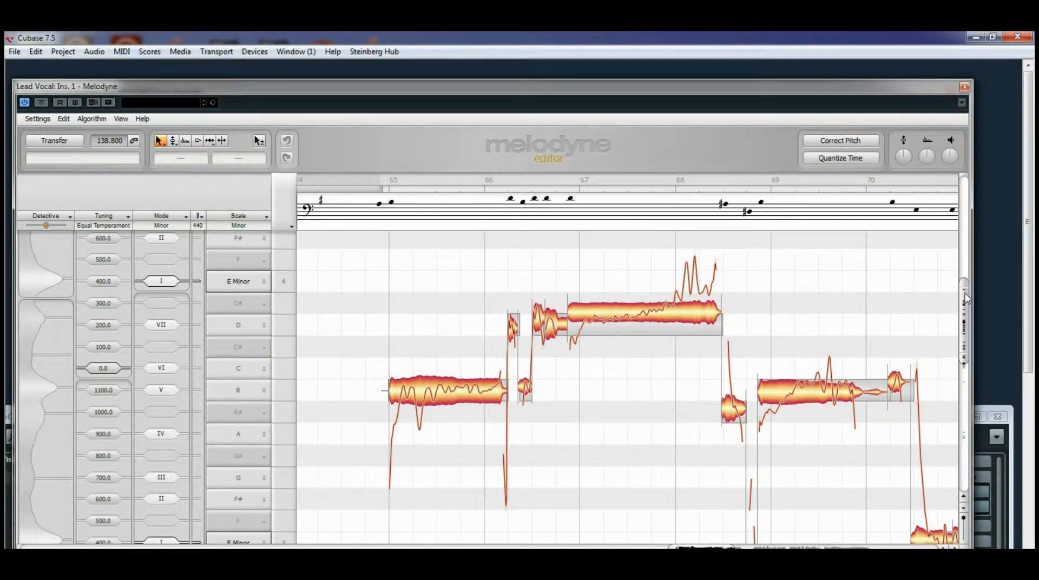
{"action": "scroll", "coordinate": [967, 300], "scroll_direction": "down", "scroll_amount": 2}
{"action": "left_click_drag", "start_coordinate": [967, 300], "coordinate": [966, 307]}
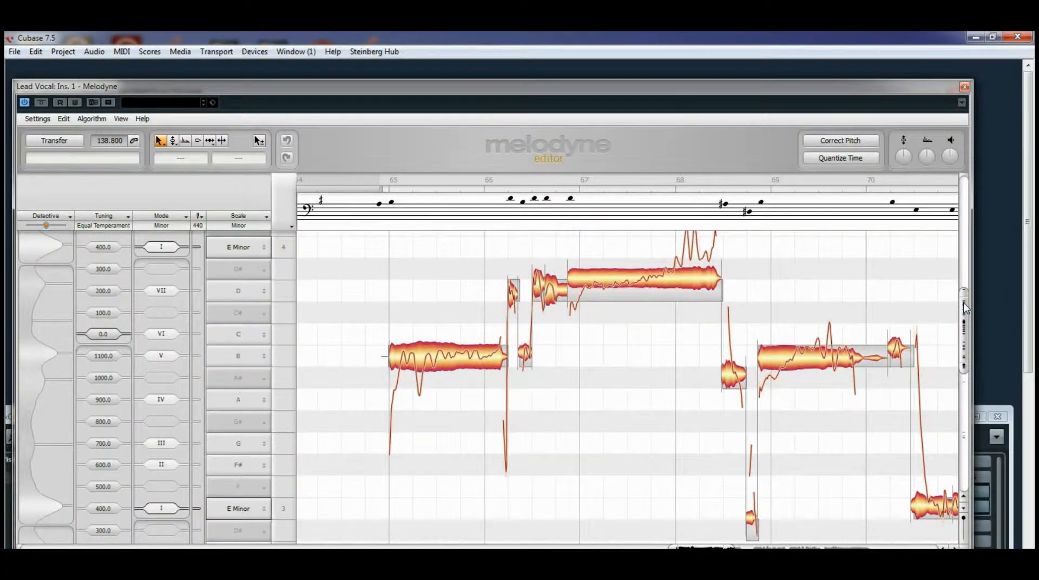
{"action": "left_click", "coordinate": [246, 510]}
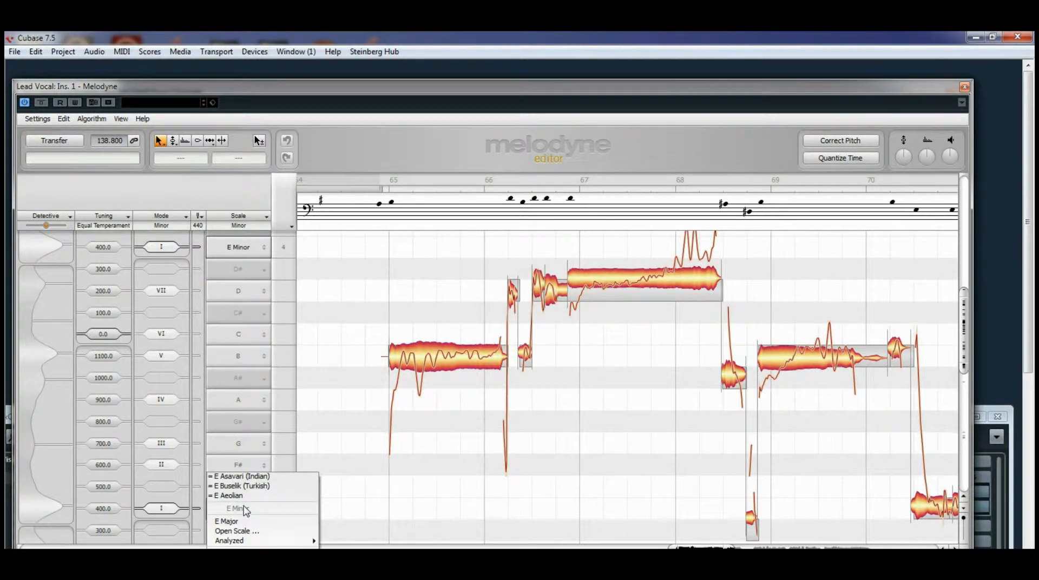
{"action": "left_click", "coordinate": [373, 272]}
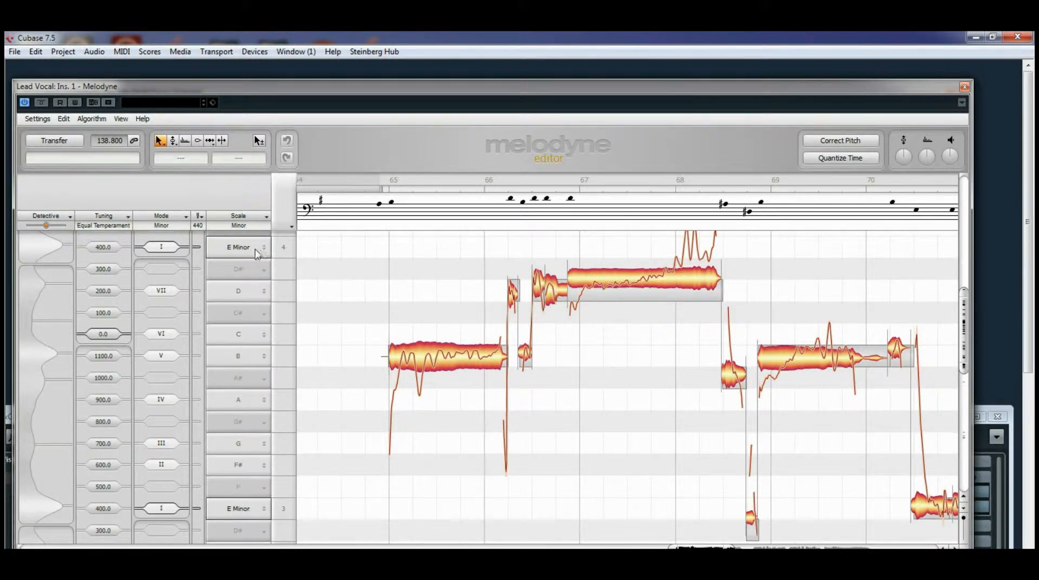
{"action": "left_click", "coordinate": [239, 509]}
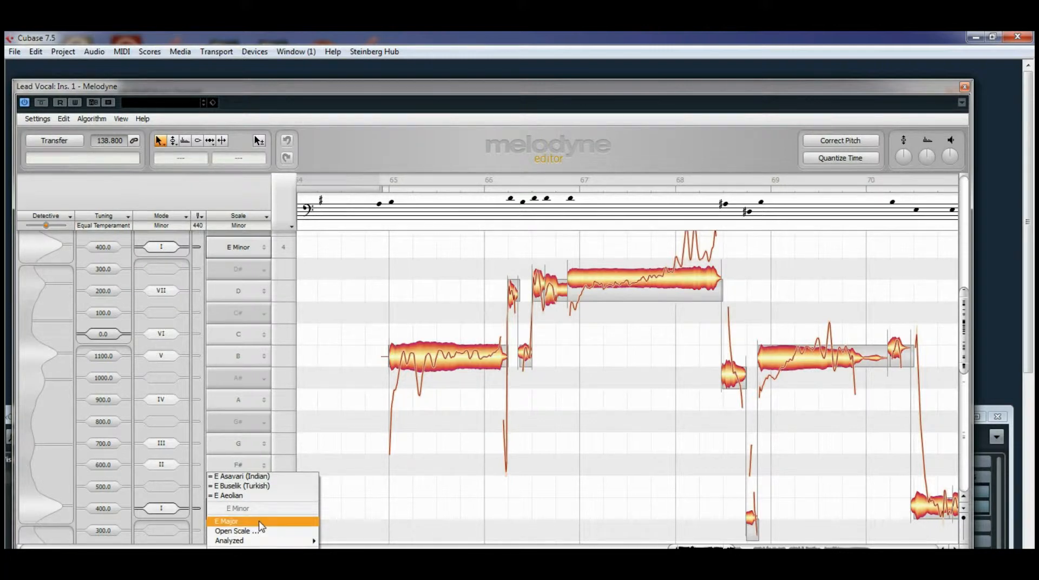
{"action": "left_click", "coordinate": [260, 523]}
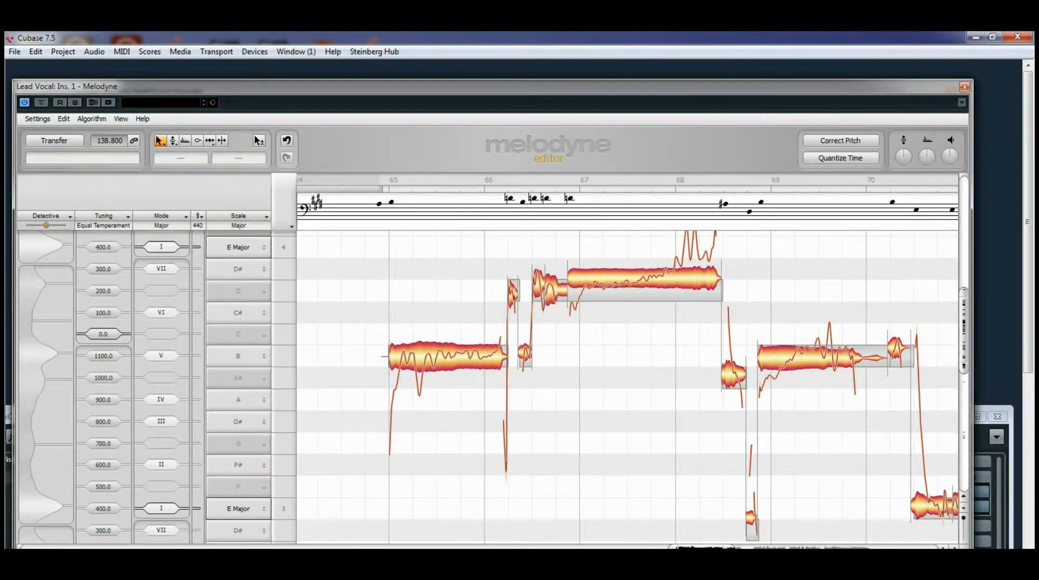
{"action": "left_click_drag", "start_coordinate": [702, 548], "coordinate": [689, 548]}
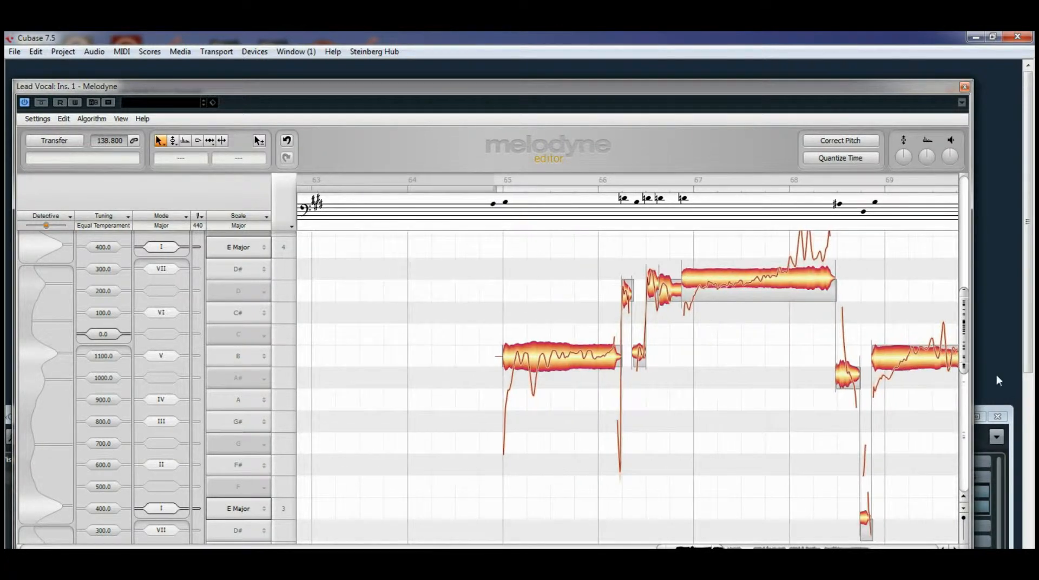
{"action": "left_click_drag", "start_coordinate": [966, 355], "coordinate": [965, 338]}
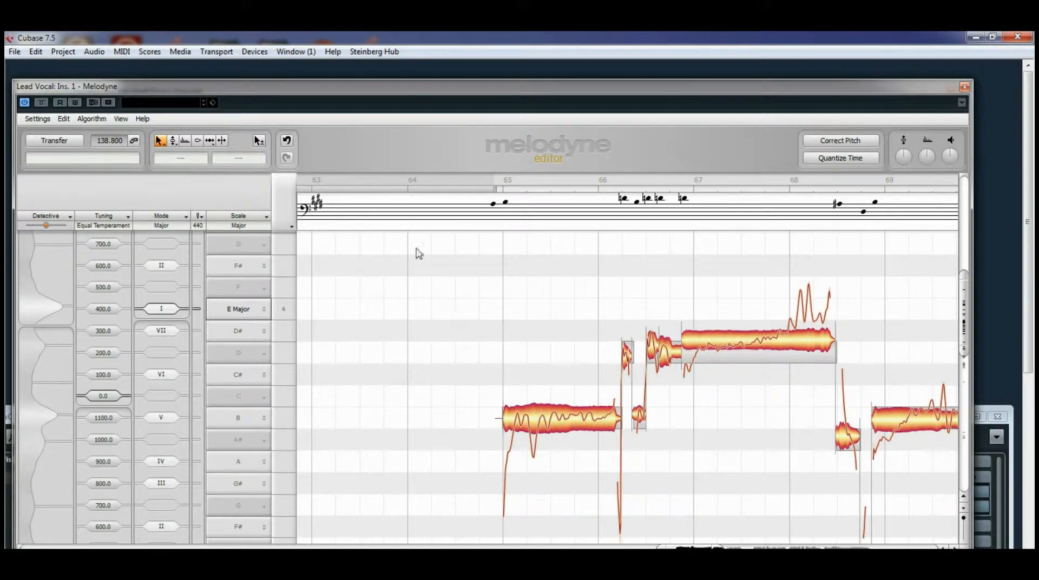
Uncover the group tracks in the Cubase project and lower the Guitars group volume to -11.1.
{"action": "left_click_drag", "start_coordinate": [370, 89], "coordinate": [411, 469]}
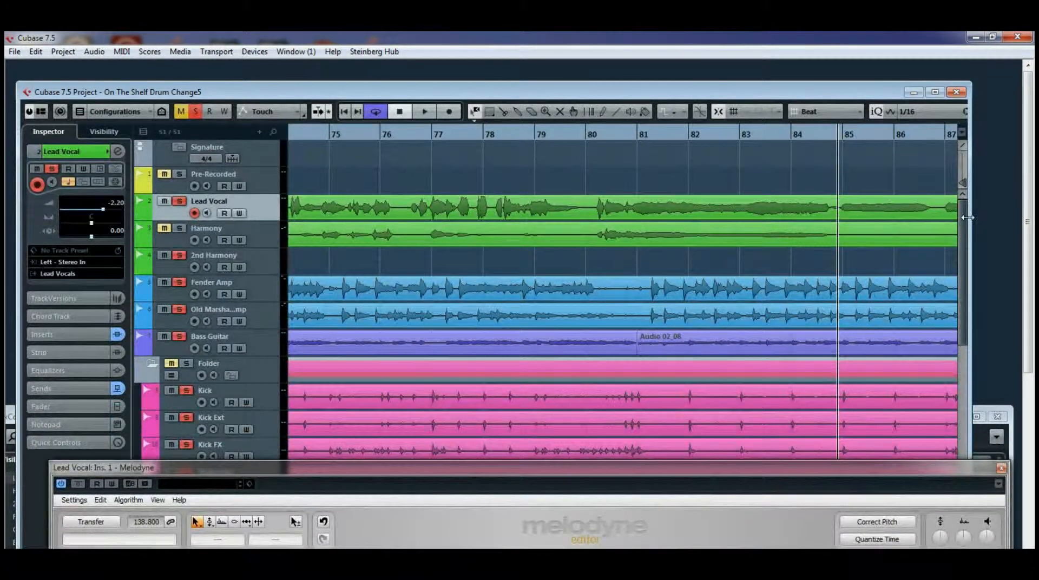
{"action": "left_click_drag", "start_coordinate": [964, 224], "coordinate": [945, 490]}
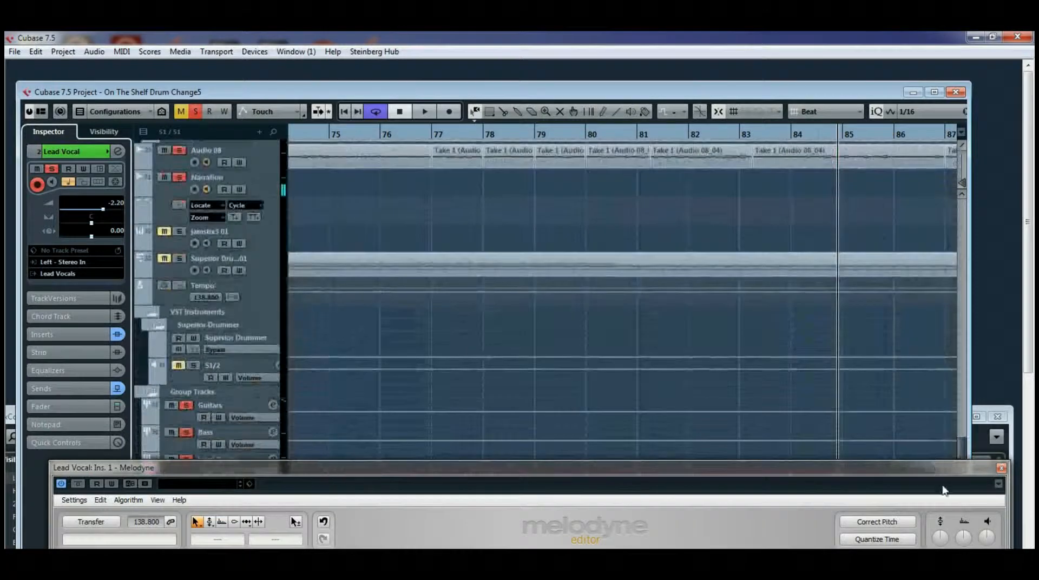
{"action": "left_click_drag", "start_coordinate": [438, 471], "coordinate": [404, 539]}
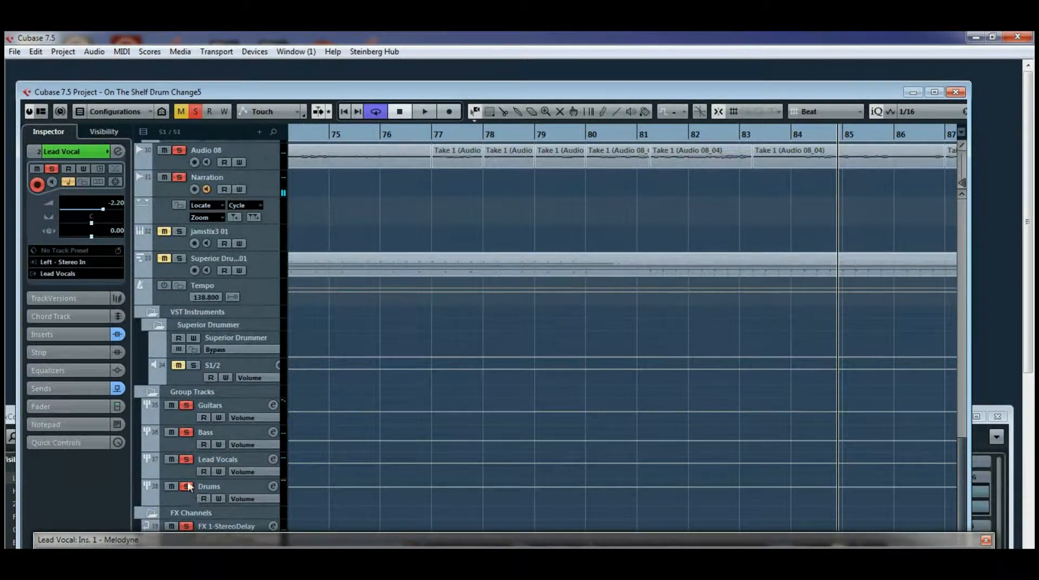
{"action": "left_click", "coordinate": [238, 406]}
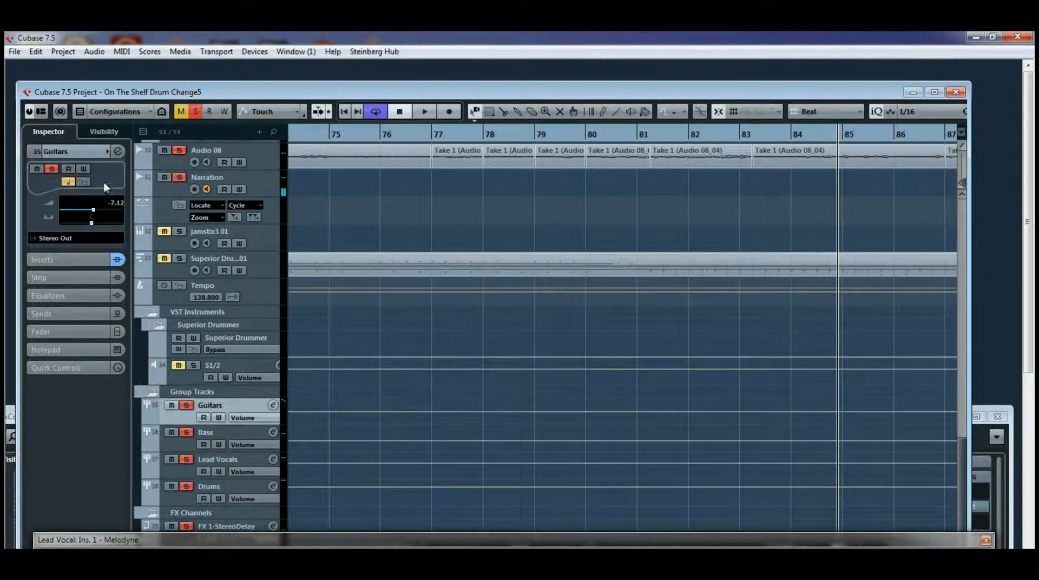
{"action": "left_click_drag", "start_coordinate": [93, 213], "coordinate": [87, 215]}
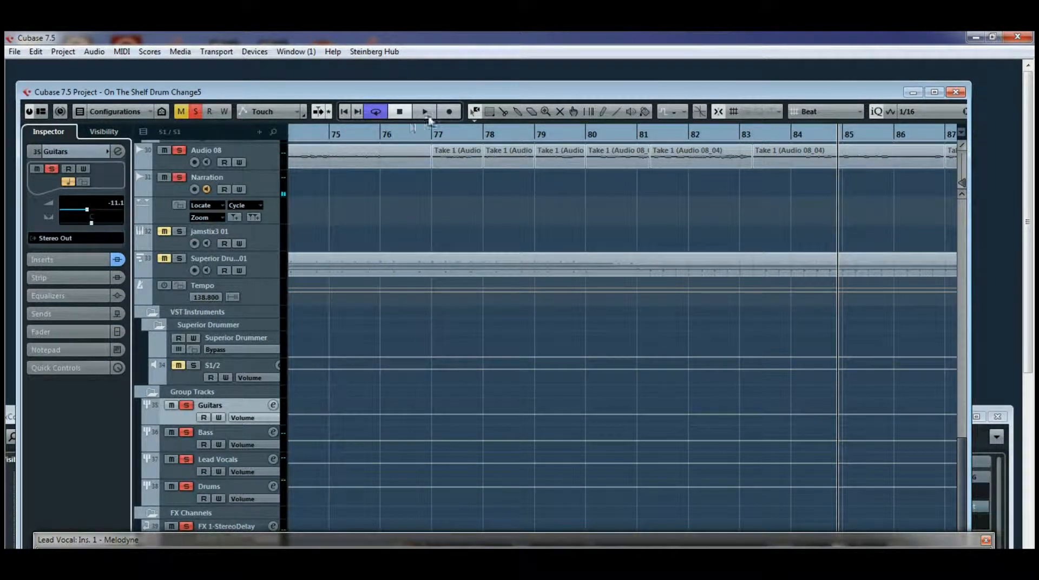
Lower the Drums group volume to -3.67 and select the Bass group track.
{"action": "left_click", "coordinate": [177, 499]}
{"action": "left_click_drag", "start_coordinate": [110, 214], "coordinate": [101, 214]}
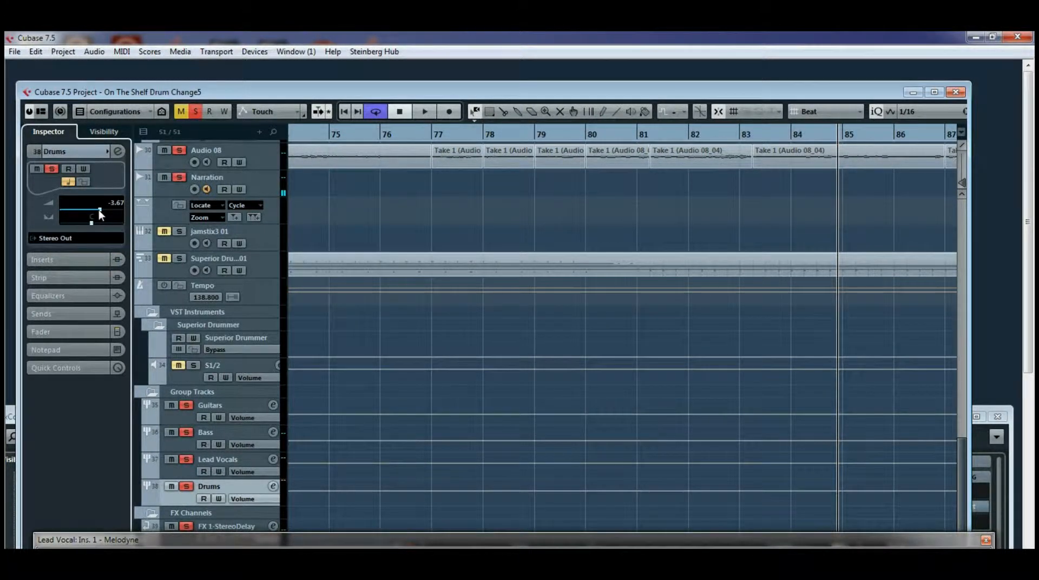
{"action": "left_click", "coordinate": [171, 445]}
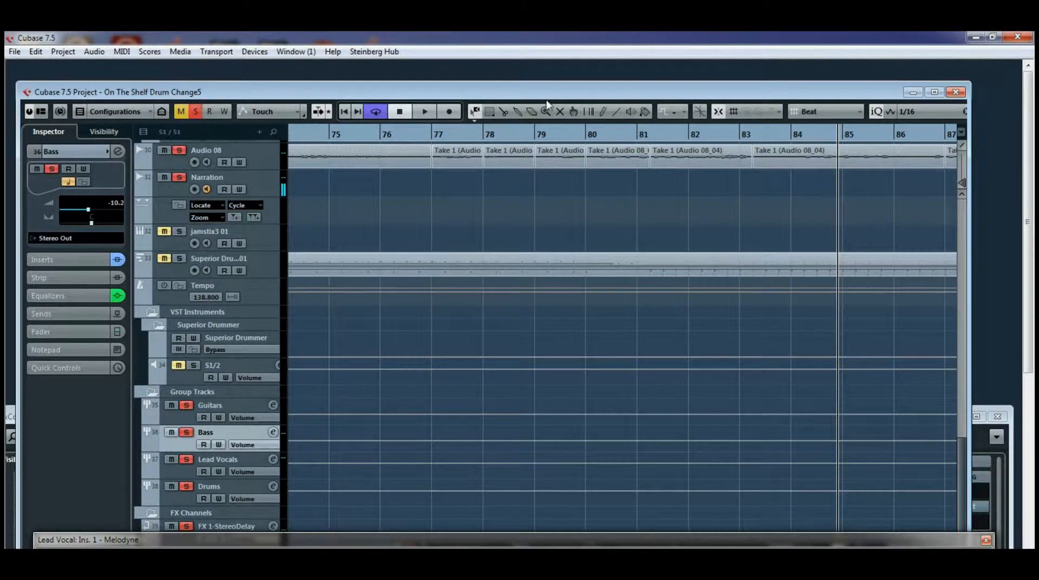
Bring the Melodyne editor back into view and play the vocal from bar 65 to about bar 71.
{"action": "left_click_drag", "start_coordinate": [393, 547], "coordinate": [379, 135]}
{"action": "left_click", "coordinate": [425, 111]}
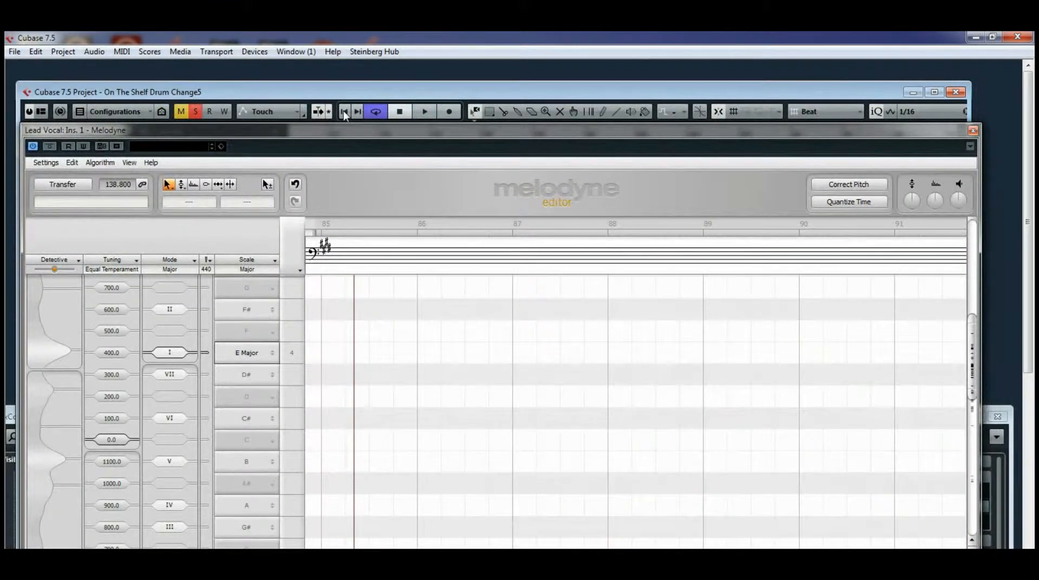
{"action": "left_click_drag", "start_coordinate": [360, 135], "coordinate": [393, 129]}
{"action": "left_click", "coordinate": [425, 111]}
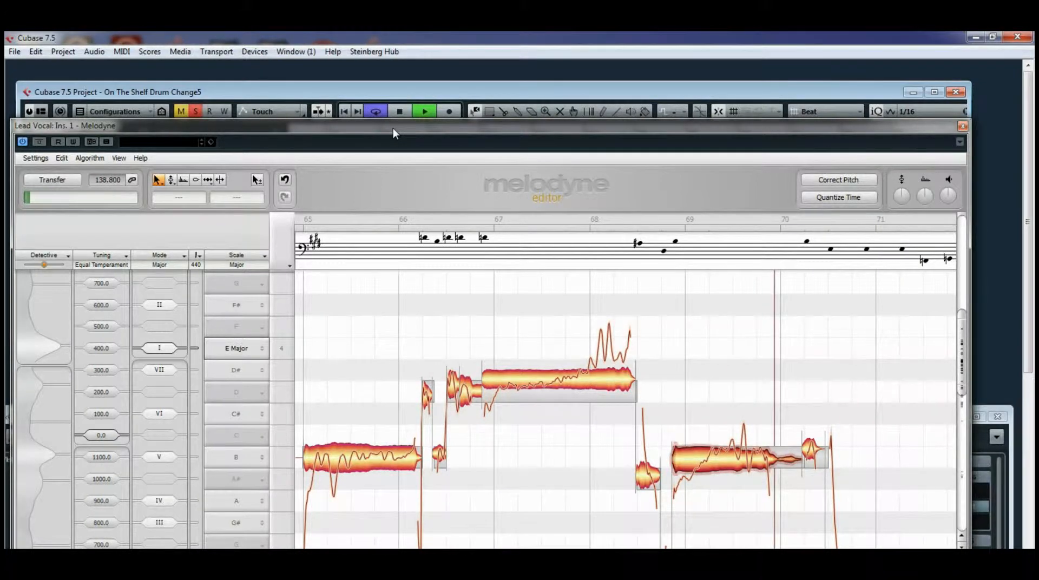
{"action": "left_click_drag", "start_coordinate": [393, 128], "coordinate": [360, 98]}
{"action": "left_click", "coordinate": [399, 111]}
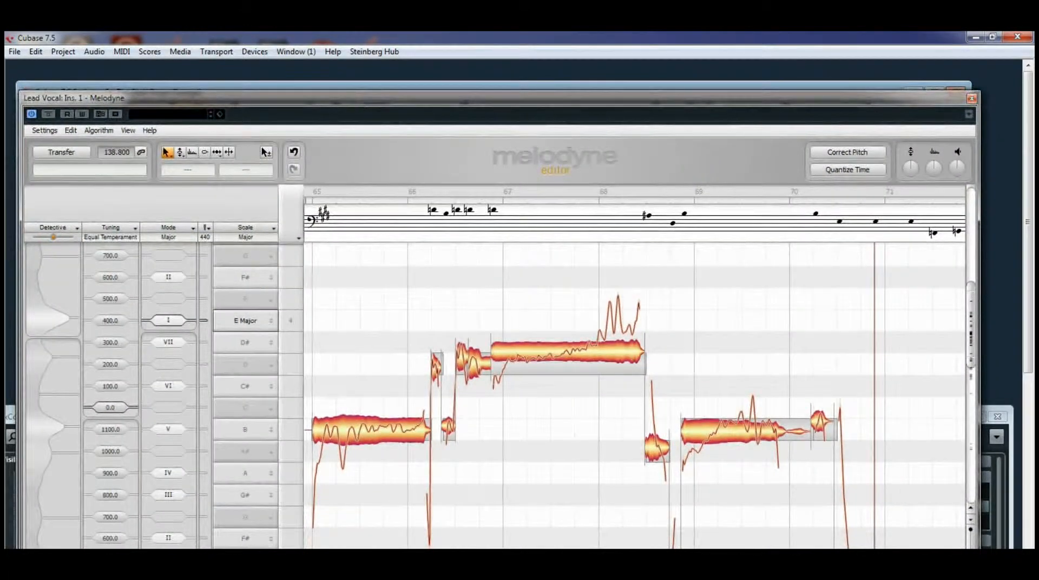
Reduce the pitch modulation of the first long B note at bar 65 to 38% with the Pitch Modulation Tool.
{"action": "scroll", "coordinate": [635, 396], "scroll_direction": "up", "scroll_amount": 3}
{"action": "scroll", "coordinate": [634, 395], "scroll_direction": "left", "scroll_amount": 5}
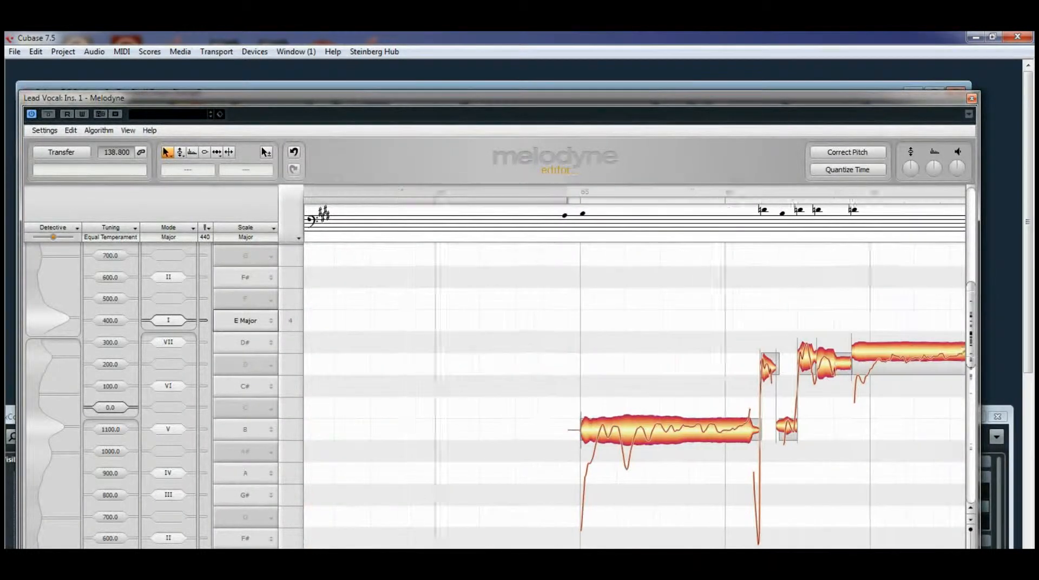
{"action": "scroll", "coordinate": [634, 395], "scroll_direction": "right", "scroll_amount": 2}
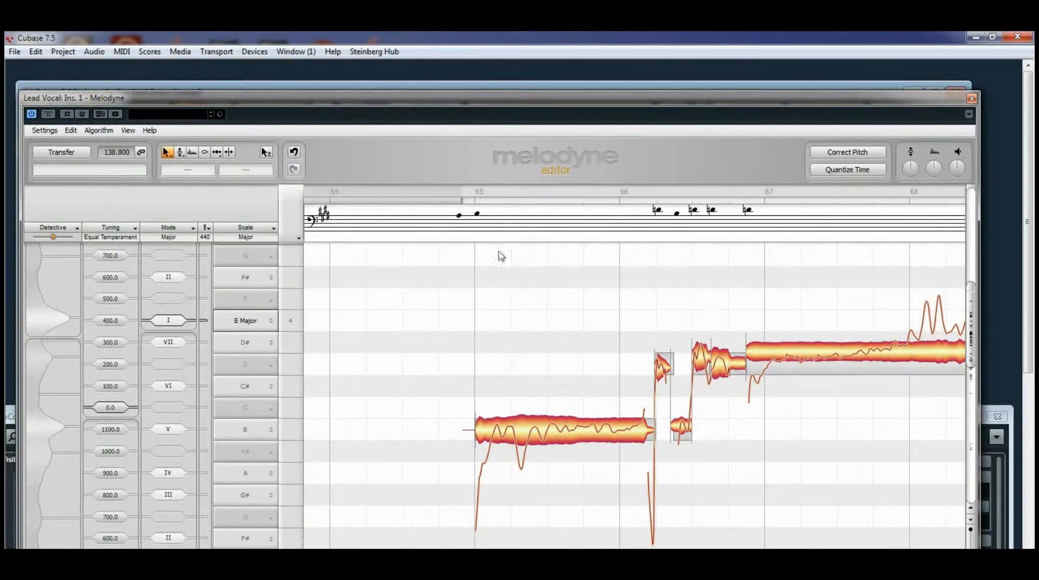
{"action": "mouse_move", "coordinate": [971, 304]}
{"action": "left_mouse_down"}
{"action": "mouse_move", "coordinate": [970, 293]}
{"action": "mouse_move", "coordinate": [968, 311]}
{"action": "left_mouse_up"}
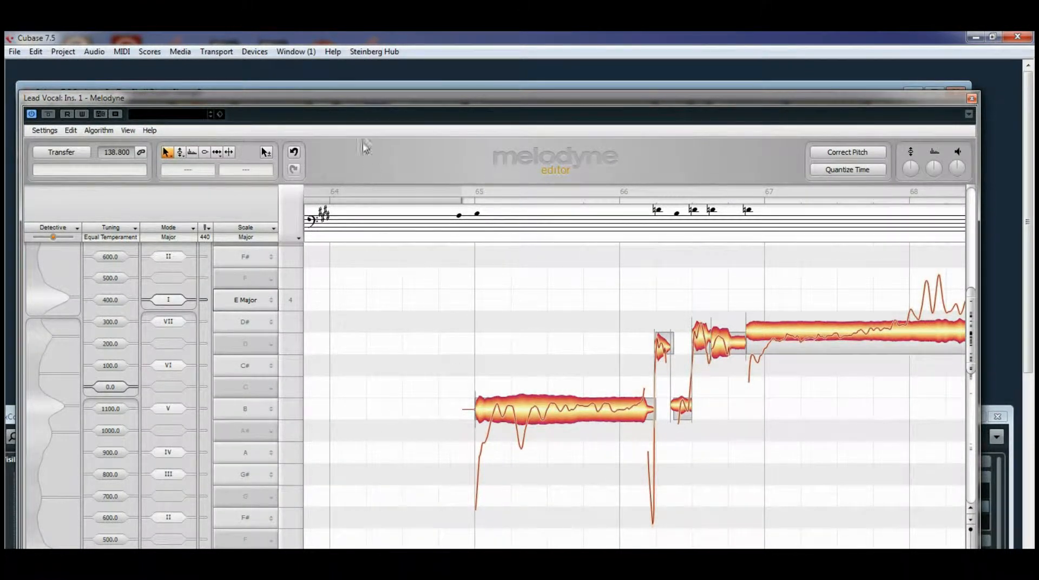
{"action": "left_click_drag", "start_coordinate": [364, 105], "coordinate": [333, 151]}
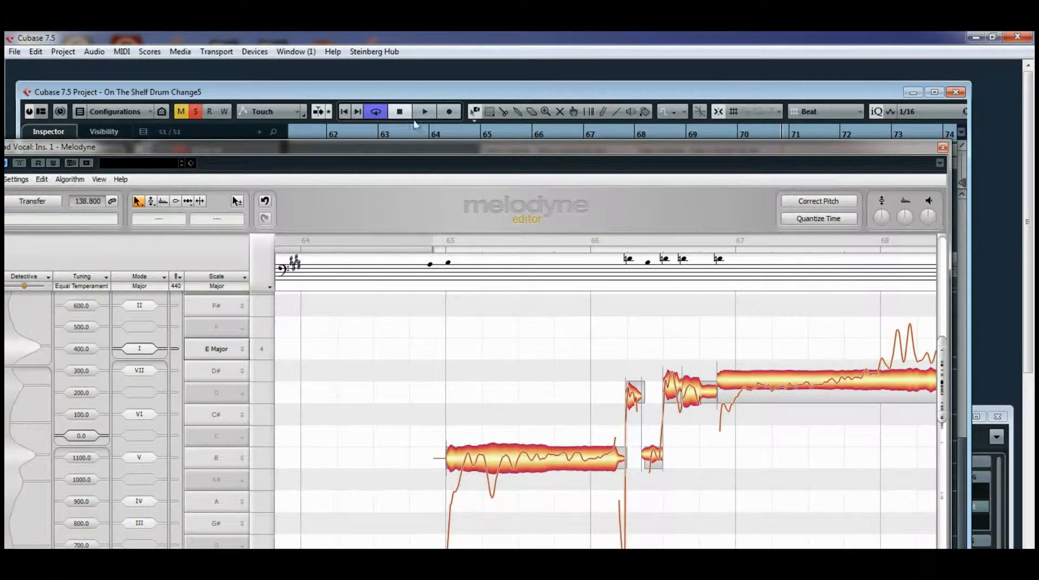
{"action": "left_click", "coordinate": [200, 201]}
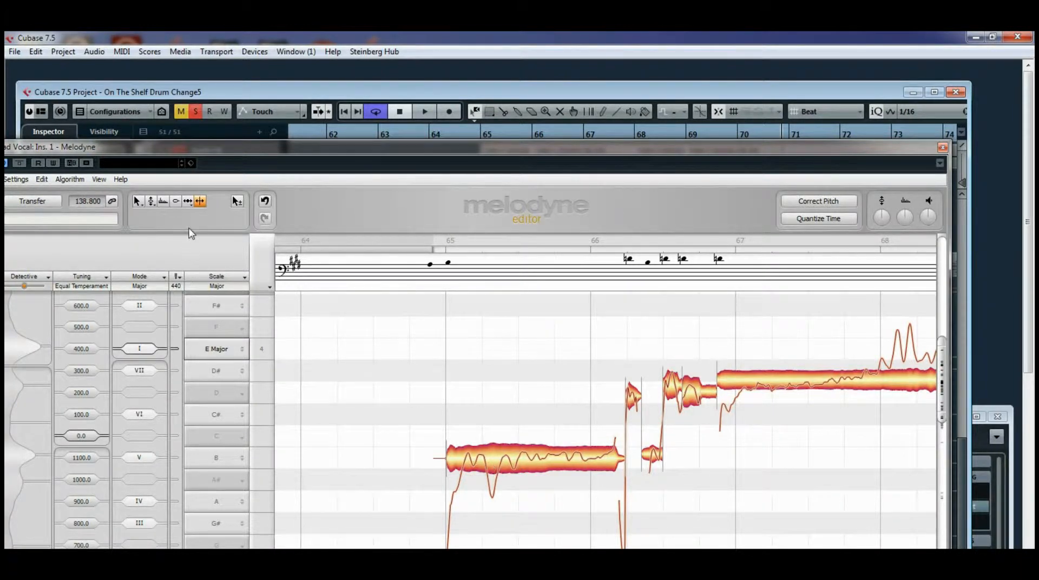
{"action": "left_click", "coordinate": [152, 202]}
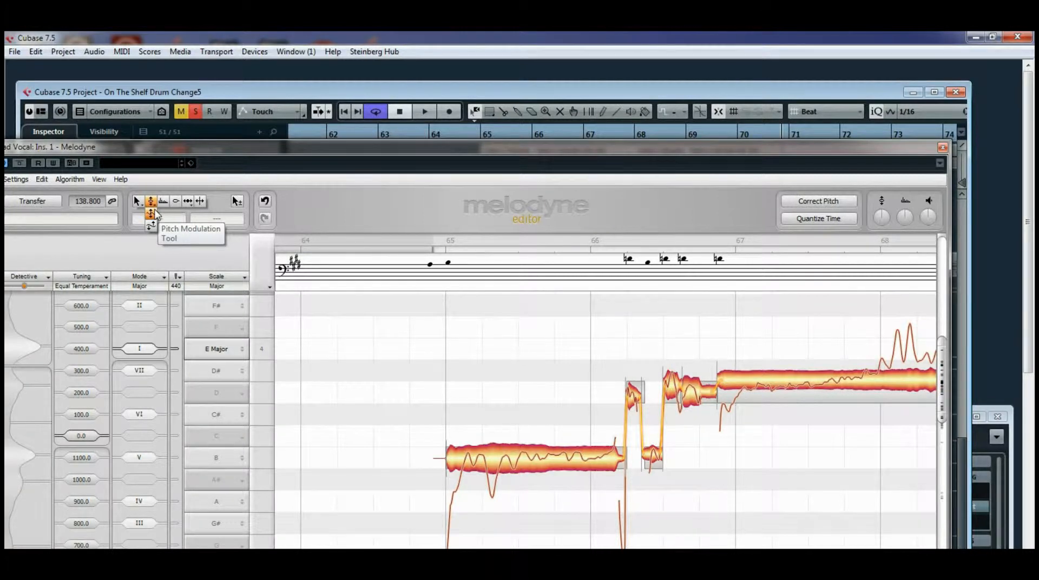
{"action": "left_click", "coordinate": [154, 213]}
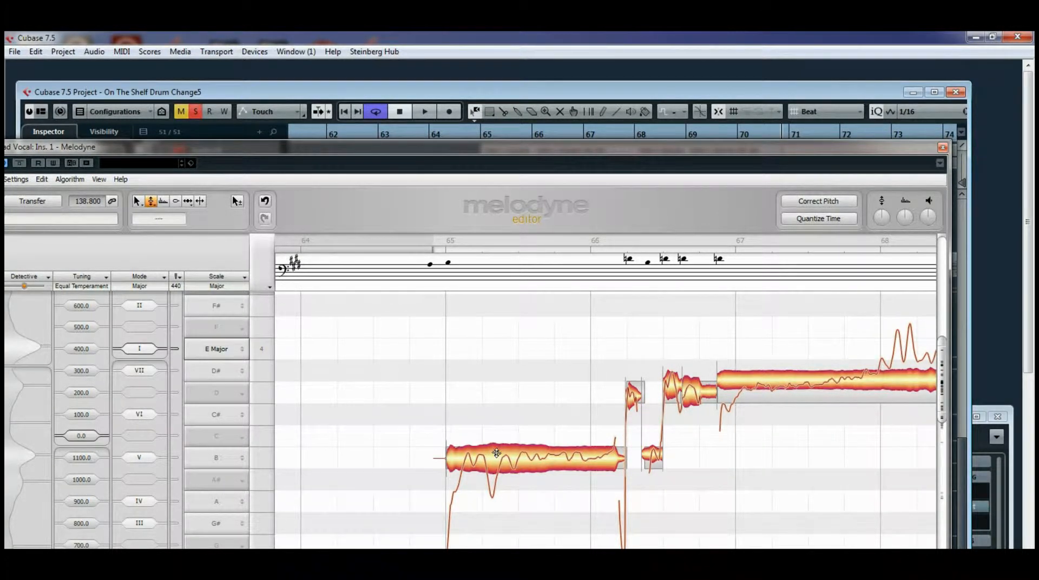
{"action": "left_click_drag", "start_coordinate": [497, 453], "coordinate": [492, 494]}
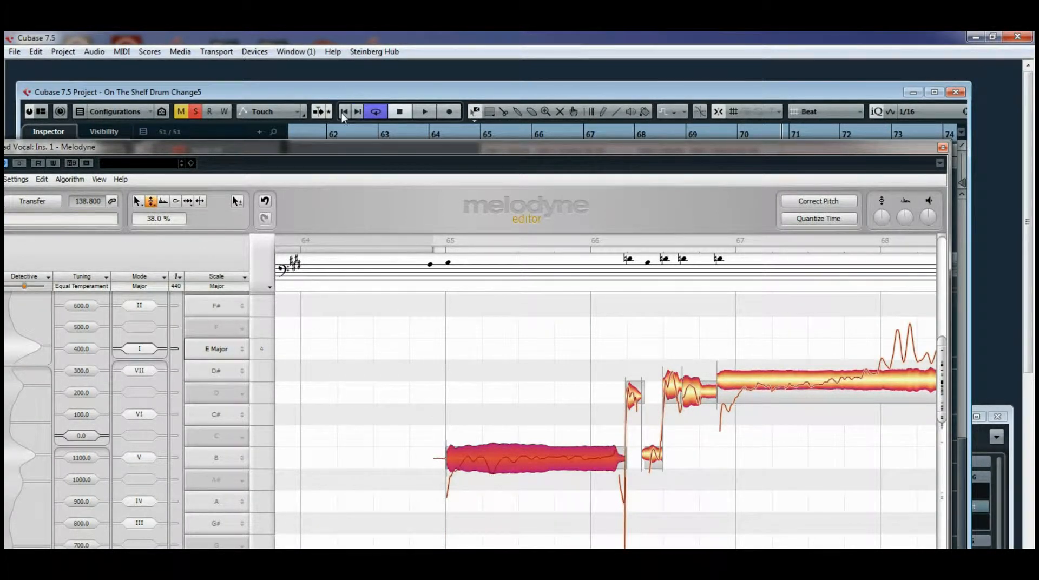
Play the project from bar 65 to just past bar 66 to listen to the edited first note.
{"action": "left_click_drag", "start_coordinate": [342, 157], "coordinate": [335, 214]}
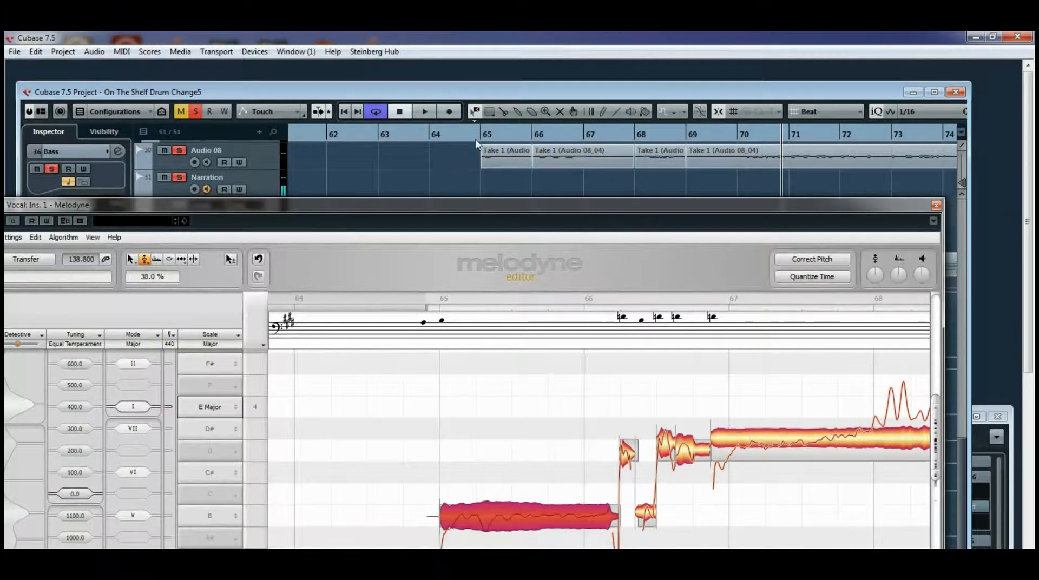
{"action": "left_click", "coordinate": [480, 135]}
{"action": "left_click", "coordinate": [427, 112]}
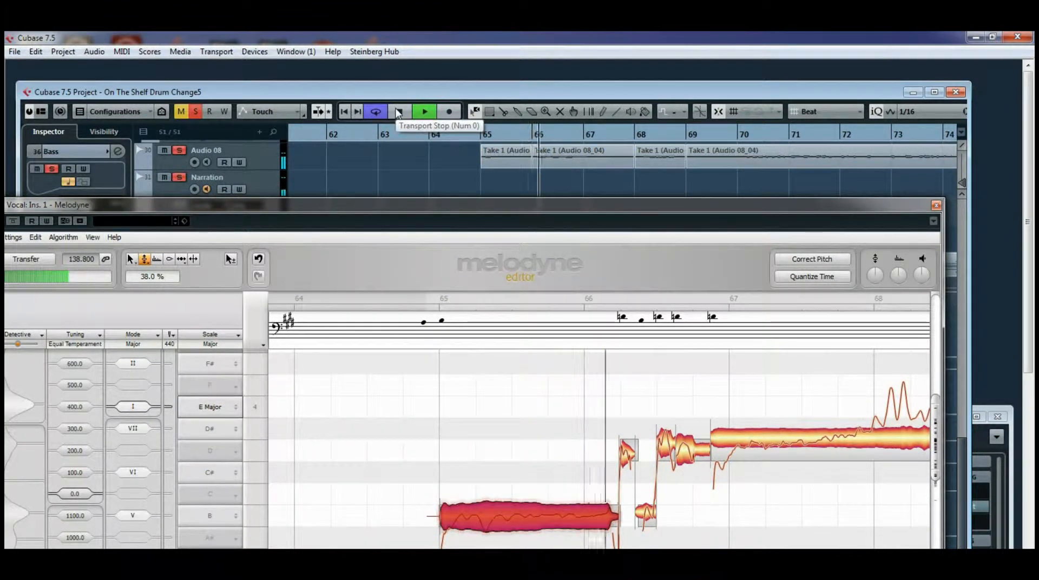
{"action": "left_click", "coordinate": [399, 112]}
{"action": "left_click_drag", "start_coordinate": [227, 215], "coordinate": [278, 156]}
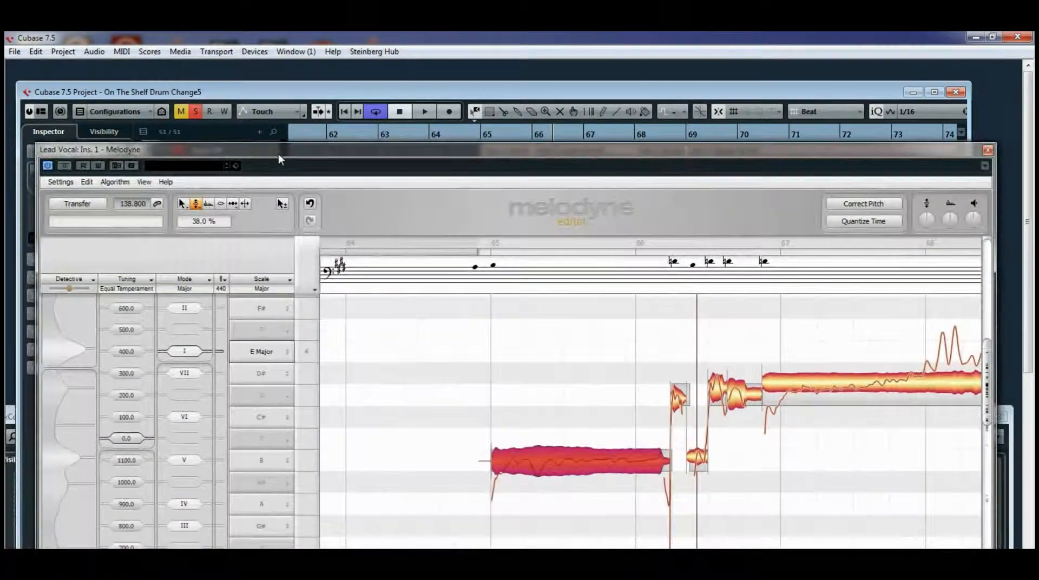
Undo the last pitch modulation edit on the first long B note at bar 65 and reduce its modulation to 69% instead.
{"action": "left_click", "coordinate": [88, 183]}
{"action": "left_click", "coordinate": [103, 194]}
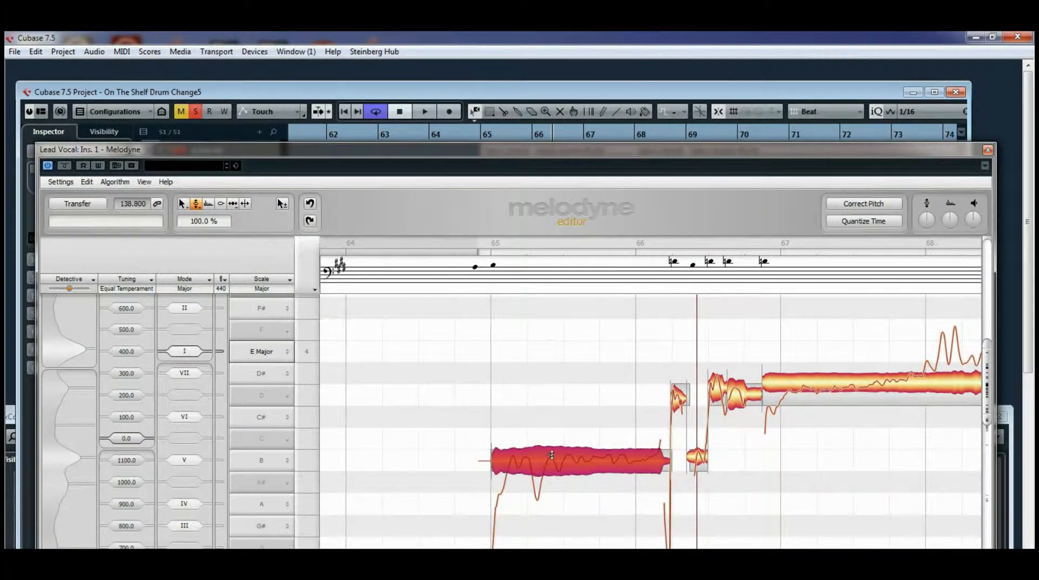
{"action": "left_click_drag", "start_coordinate": [552, 455], "coordinate": [548, 474]}
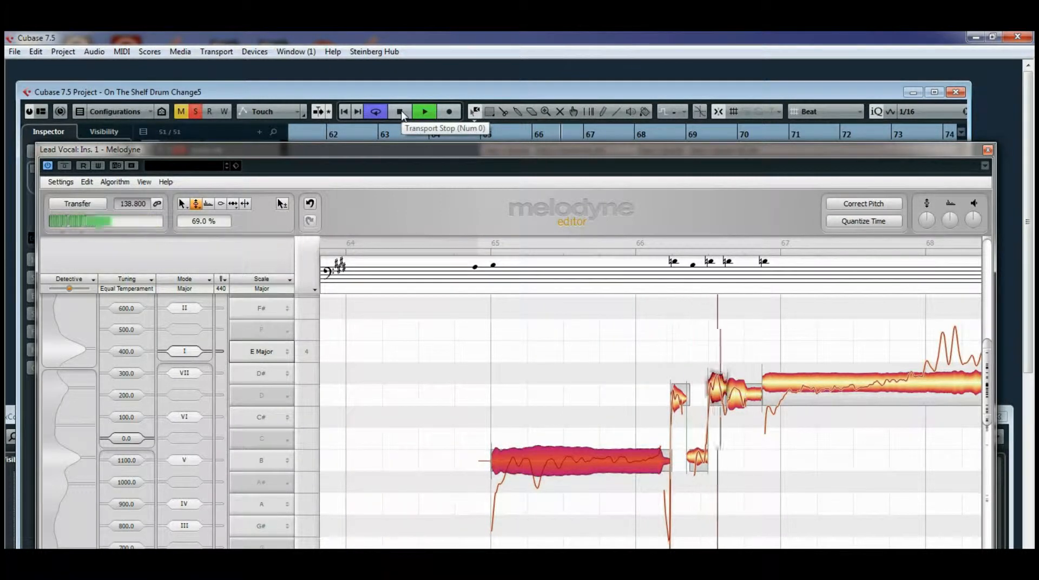
Play the project twice, stopping the second pass just before bar 68, to listen to the revised first note.
{"action": "left_click", "coordinate": [402, 112]}
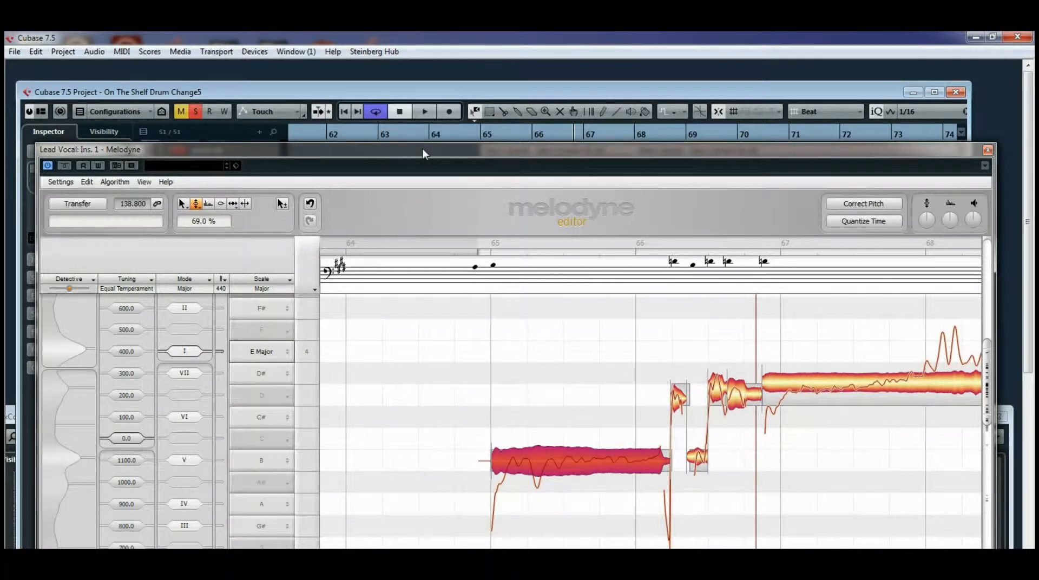
{"action": "left_click_drag", "start_coordinate": [422, 151], "coordinate": [407, 137]}
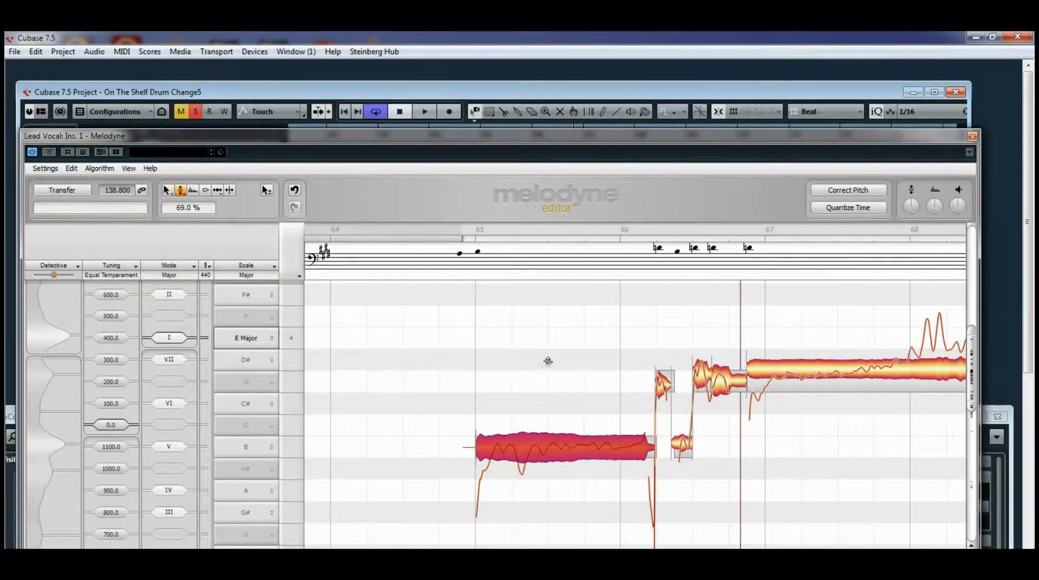
{"action": "left_click_drag", "start_coordinate": [408, 138], "coordinate": [420, 128]}
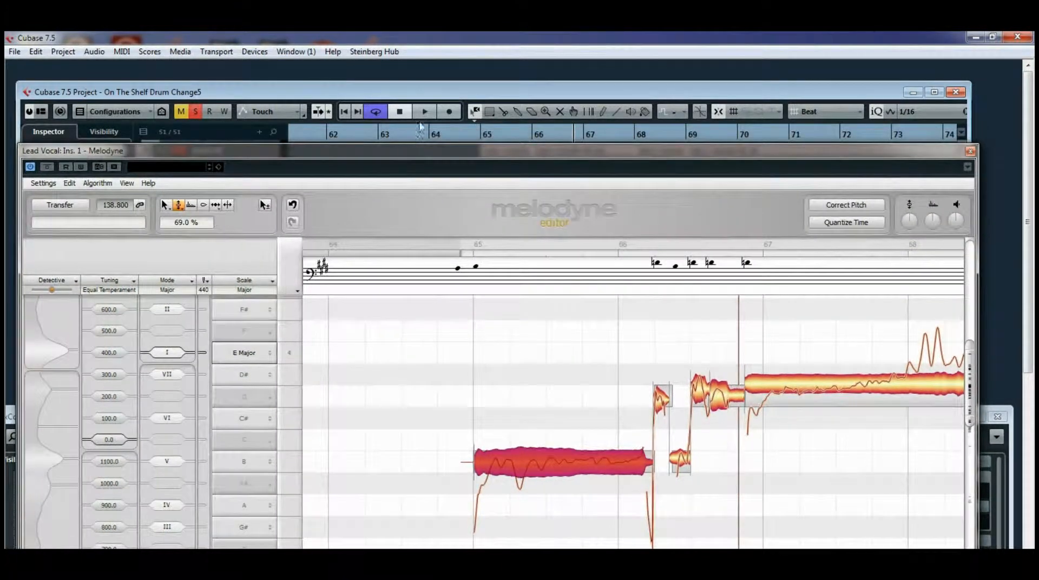
{"action": "left_click", "coordinate": [425, 111]}
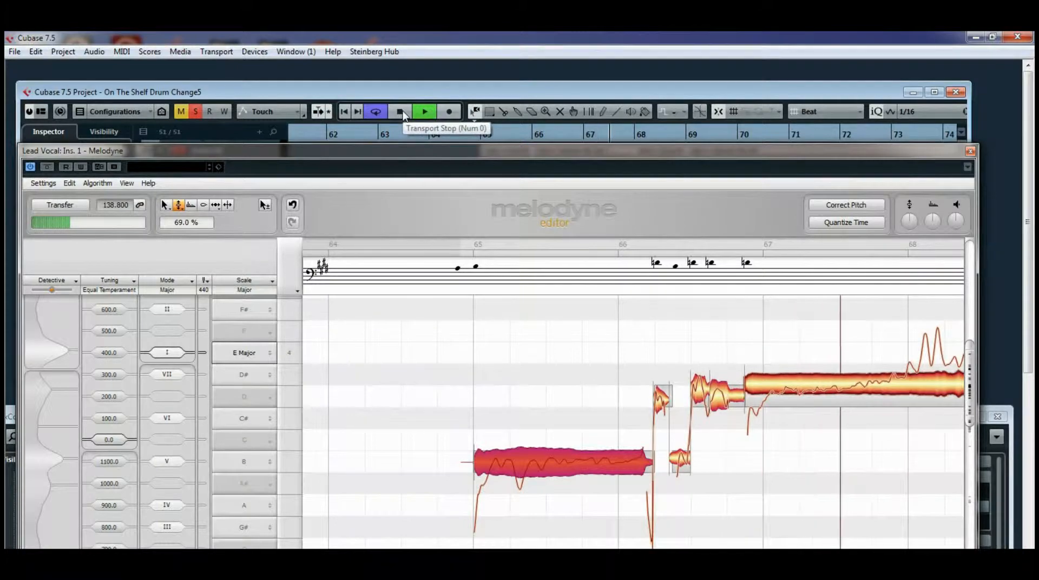
{"action": "left_click", "coordinate": [400, 111]}
Set the pitch deviation of the short D note just after bar 66 to 0 cents and raise the note to D#4.
{"action": "left_click_drag", "start_coordinate": [421, 153], "coordinate": [393, 103]}
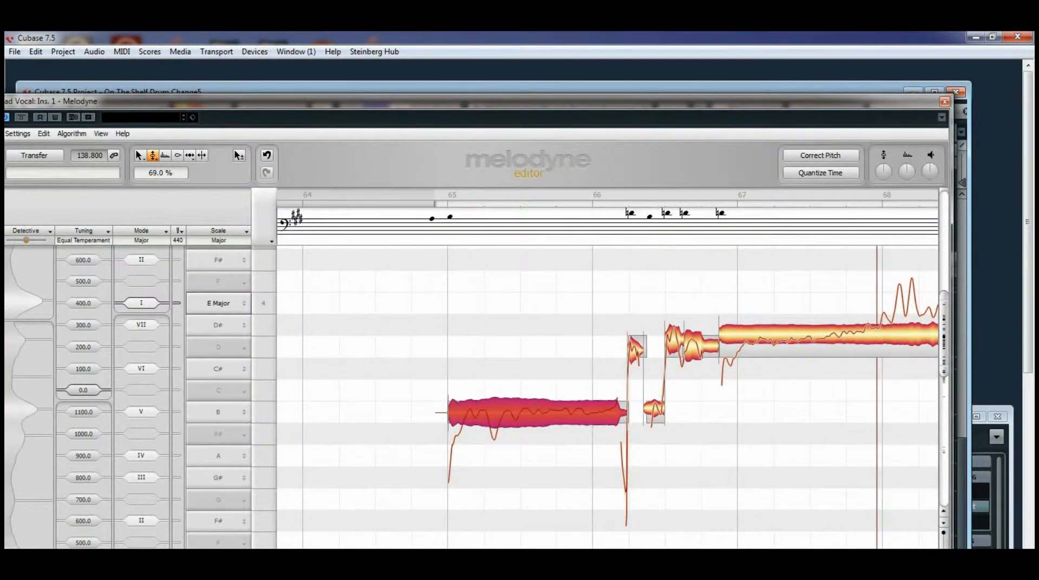
{"action": "scroll", "coordinate": [608, 397], "scroll_direction": "right", "scroll_amount": 4}
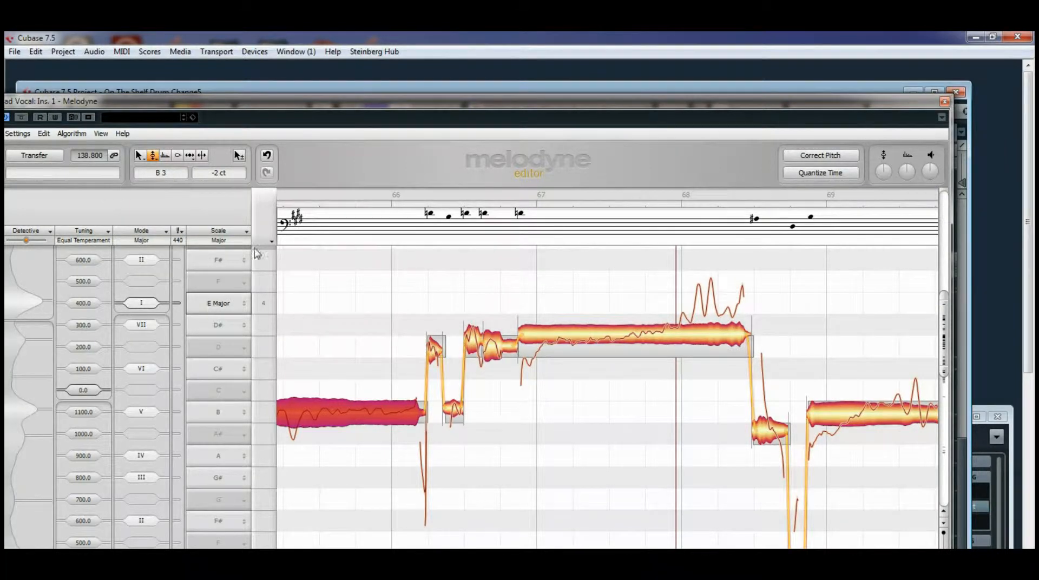
{"action": "left_click", "coordinate": [432, 349]}
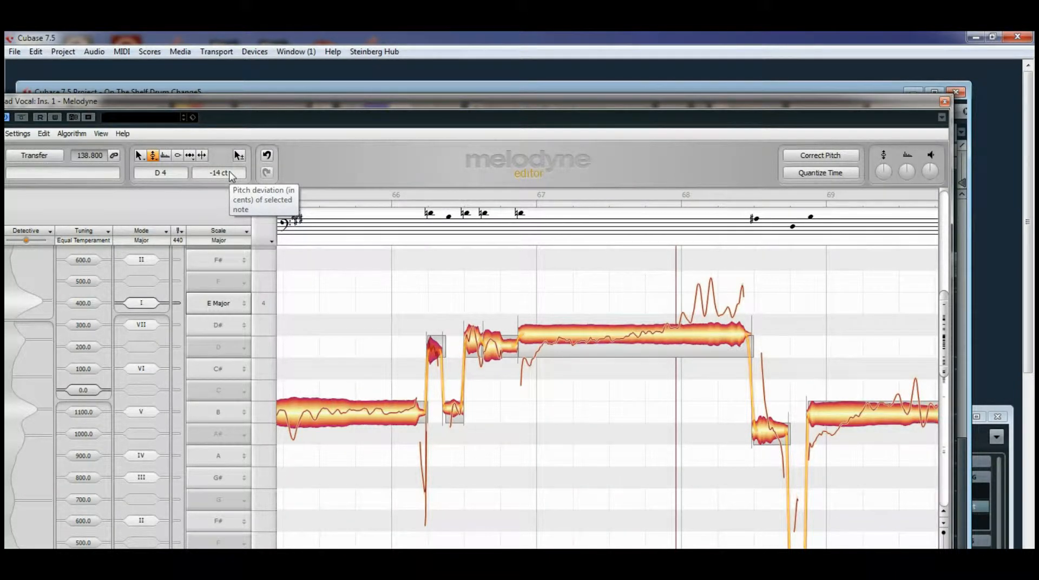
{"action": "left_click_drag", "start_coordinate": [230, 173], "coordinate": [229, 147]}
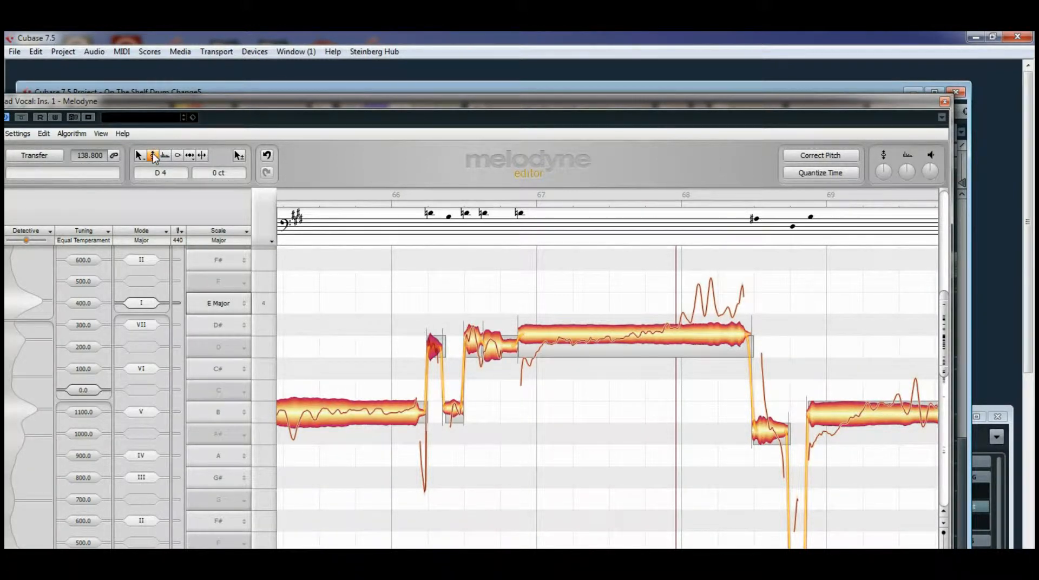
{"action": "left_click", "coordinate": [439, 348]}
{"action": "left_click_drag", "start_coordinate": [441, 348], "coordinate": [440, 326]}
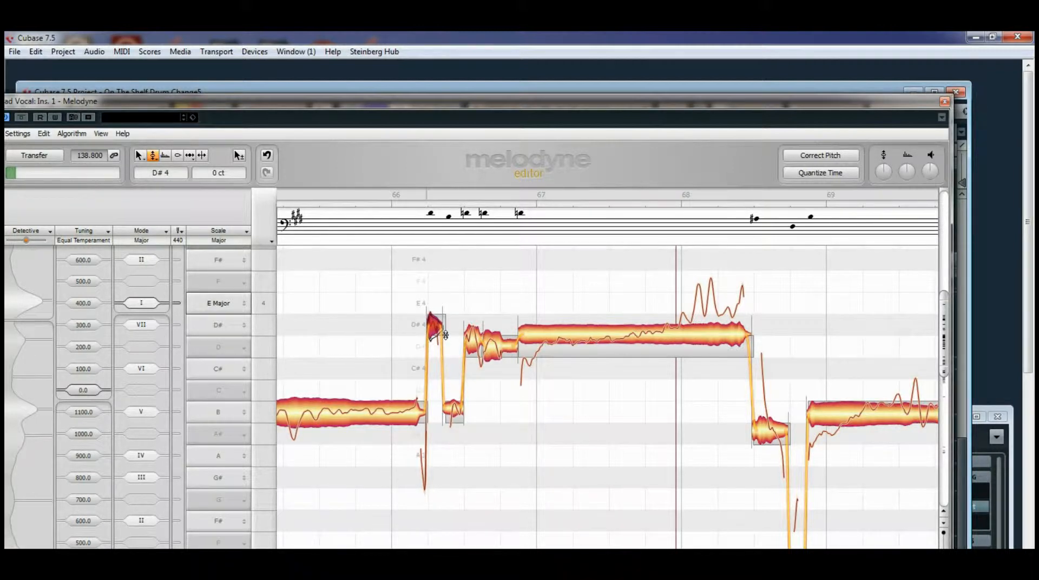
Set the following short B3 note to 0 cents deviation and raise the next note to D#4 at -1 cent.
{"action": "left_click", "coordinate": [458, 410]}
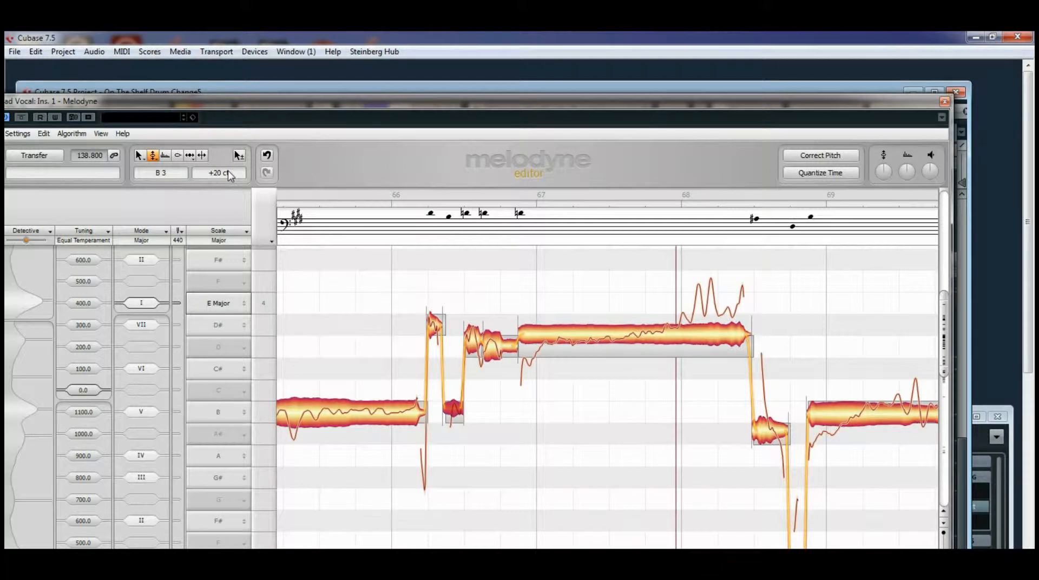
{"action": "left_click_drag", "start_coordinate": [231, 175], "coordinate": [228, 215]}
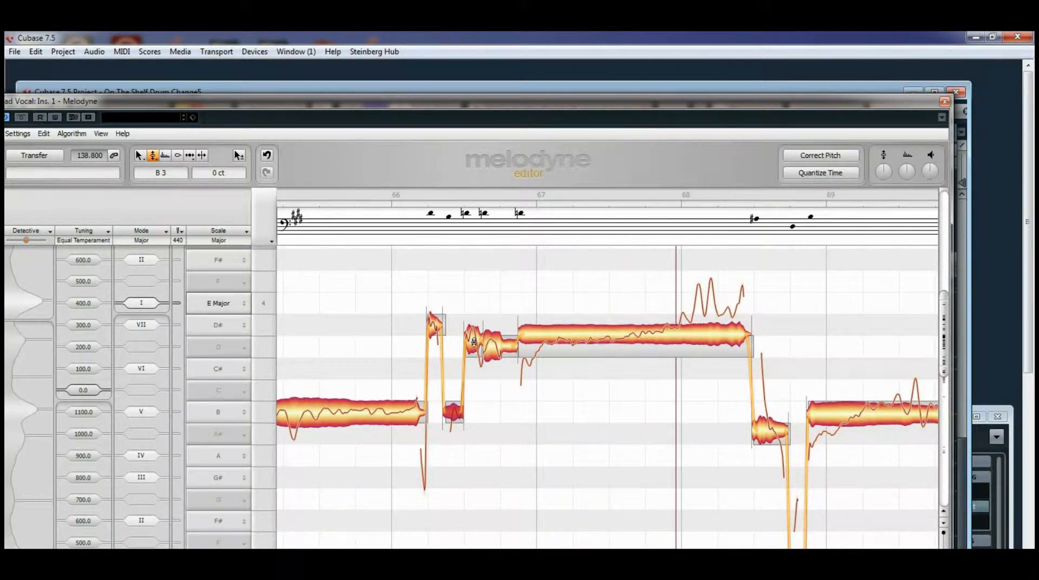
{"action": "left_click", "coordinate": [474, 342]}
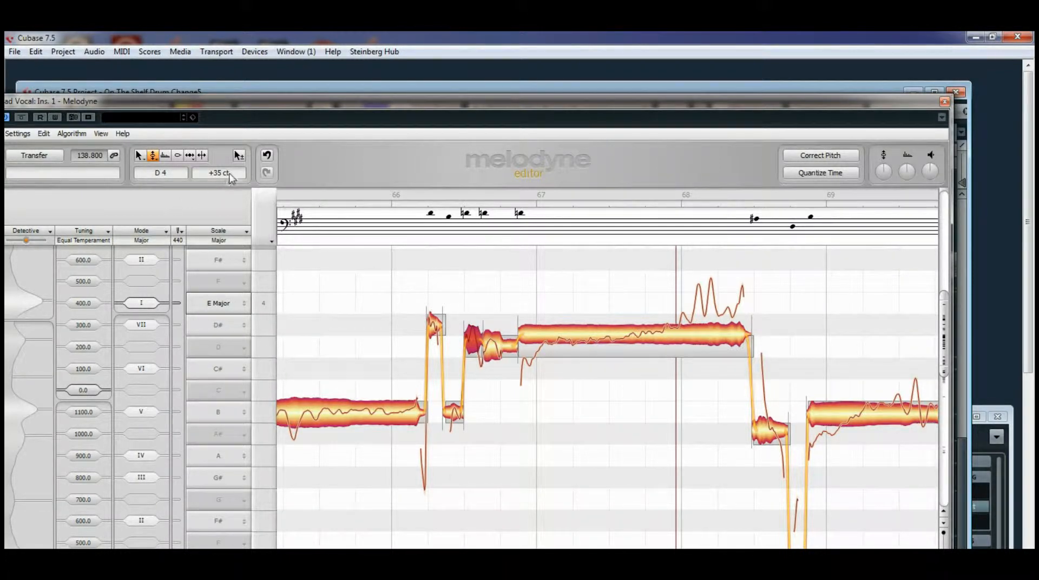
{"action": "left_click_drag", "start_coordinate": [231, 177], "coordinate": [252, 58]}
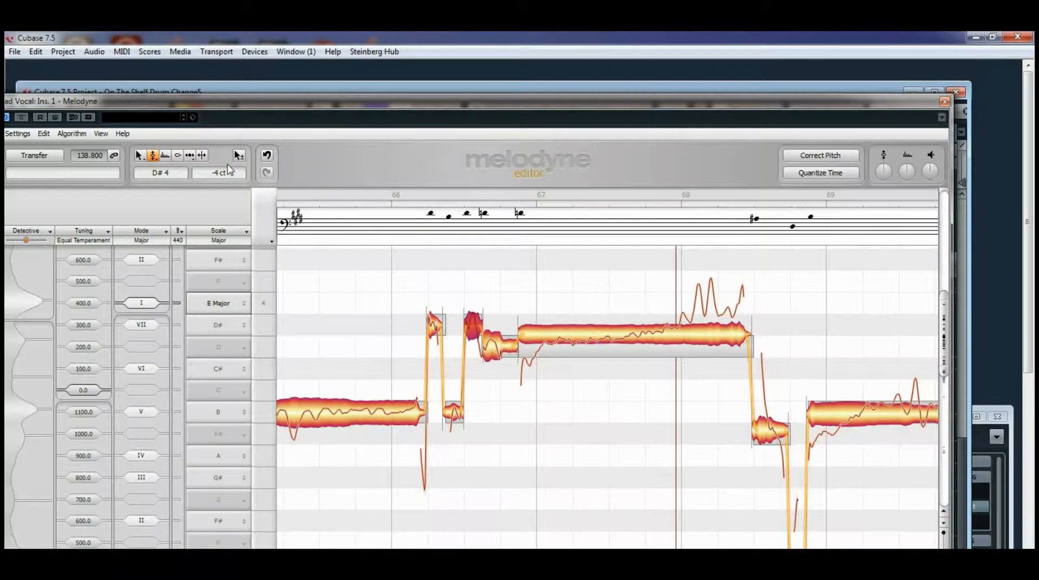
{"action": "mouse_move", "coordinate": [227, 165]}
{"action": "left_mouse_down"}
{"action": "mouse_move", "coordinate": [233, 155]}
{"action": "mouse_move", "coordinate": [225, 172]}
{"action": "left_mouse_up"}
Play the project from around bar 65 to past bar 67 to listen to the retuned short notes.
{"action": "left_click_drag", "start_coordinate": [295, 101], "coordinate": [307, 166]}
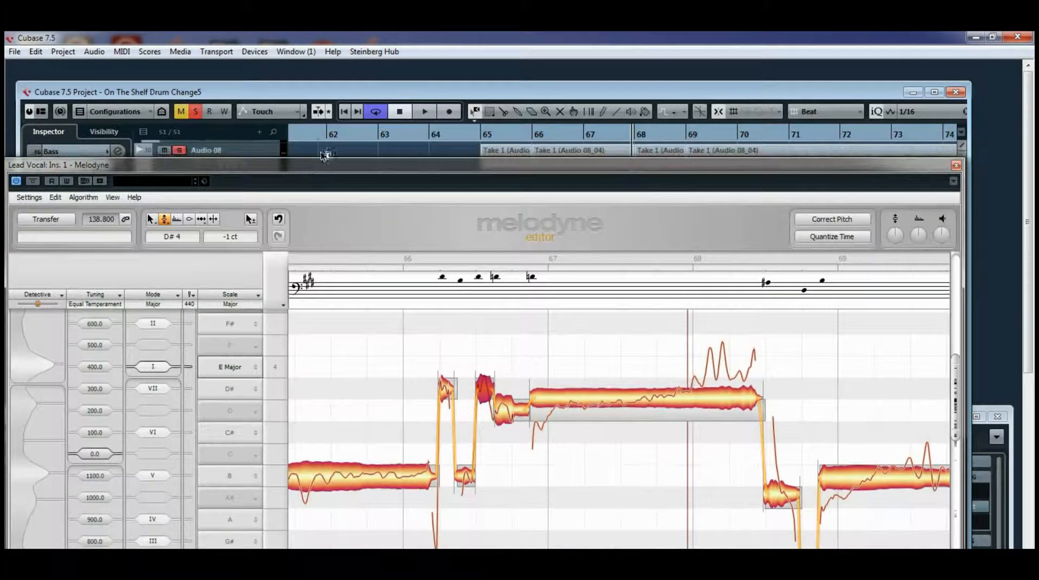
{"action": "left_click", "coordinate": [344, 111]}
{"action": "left_click", "coordinate": [426, 112]}
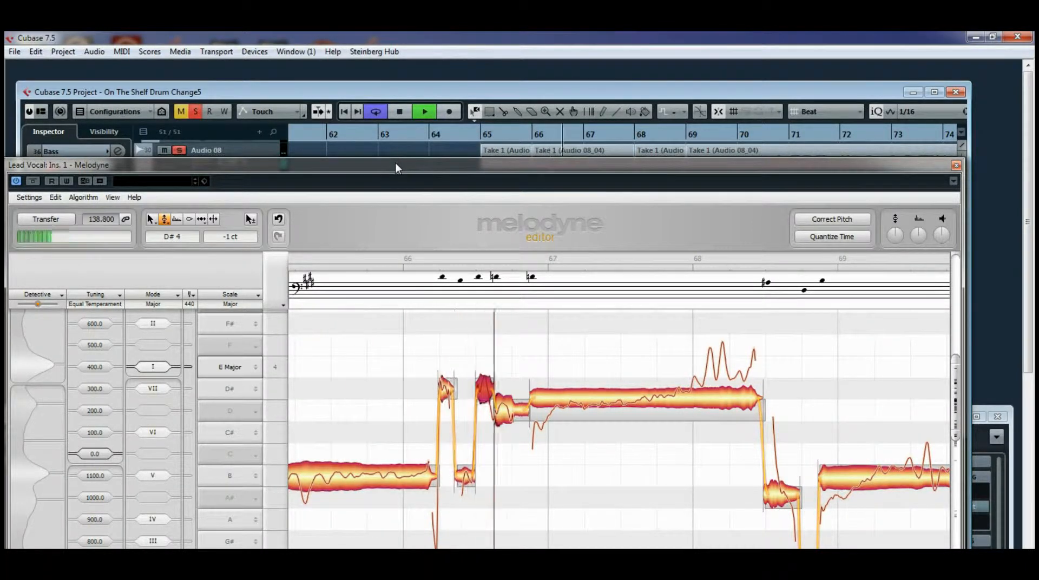
{"action": "key", "text": "space"}
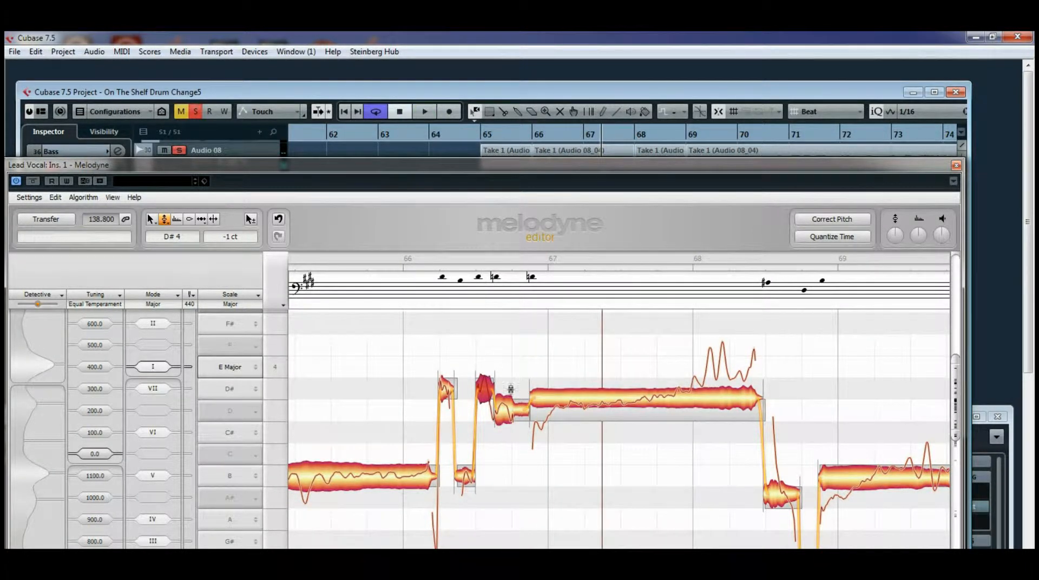
Split the long rising note around bar 67 into four sections with the Note Separation Tool.
{"action": "left_click", "coordinate": [593, 402]}
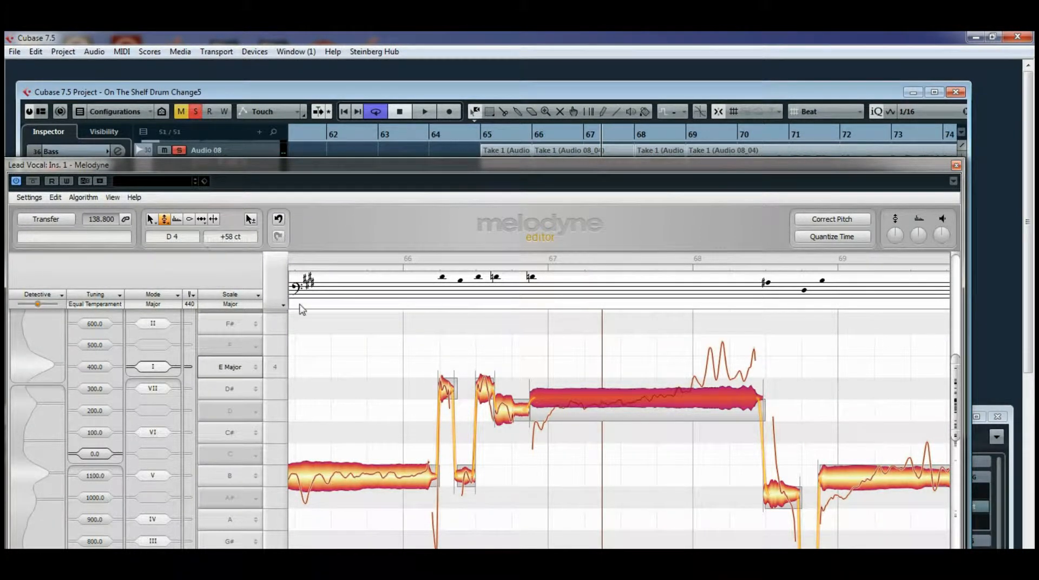
{"action": "left_click", "coordinate": [213, 219]}
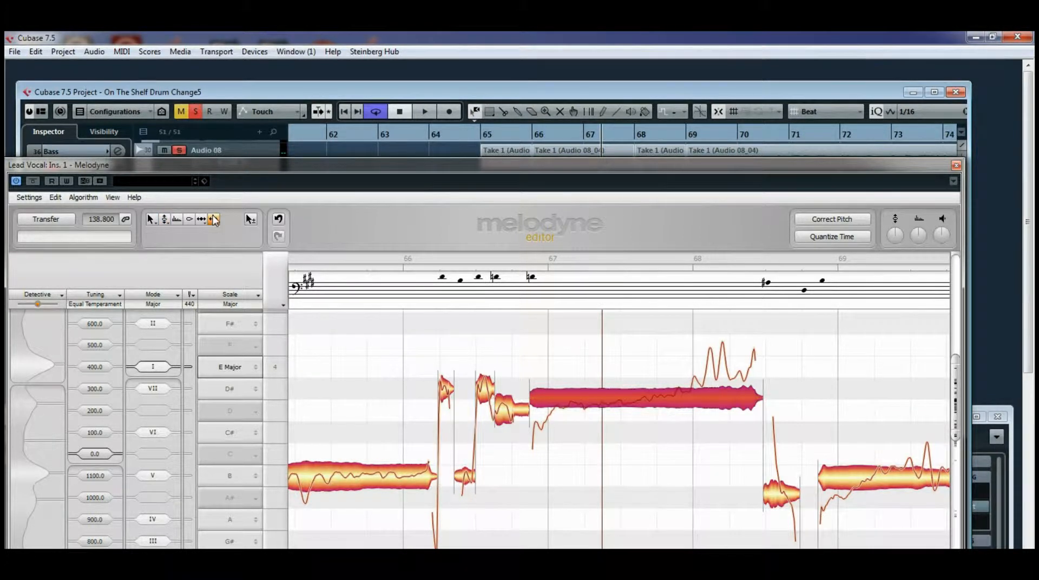
{"action": "left_click", "coordinate": [584, 403]}
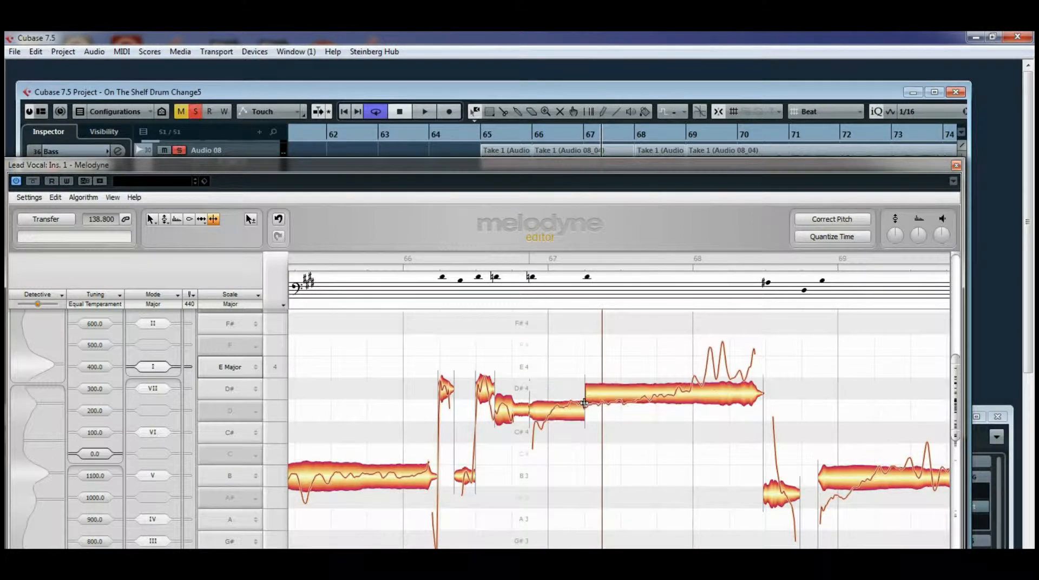
{"action": "left_click", "coordinate": [650, 399]}
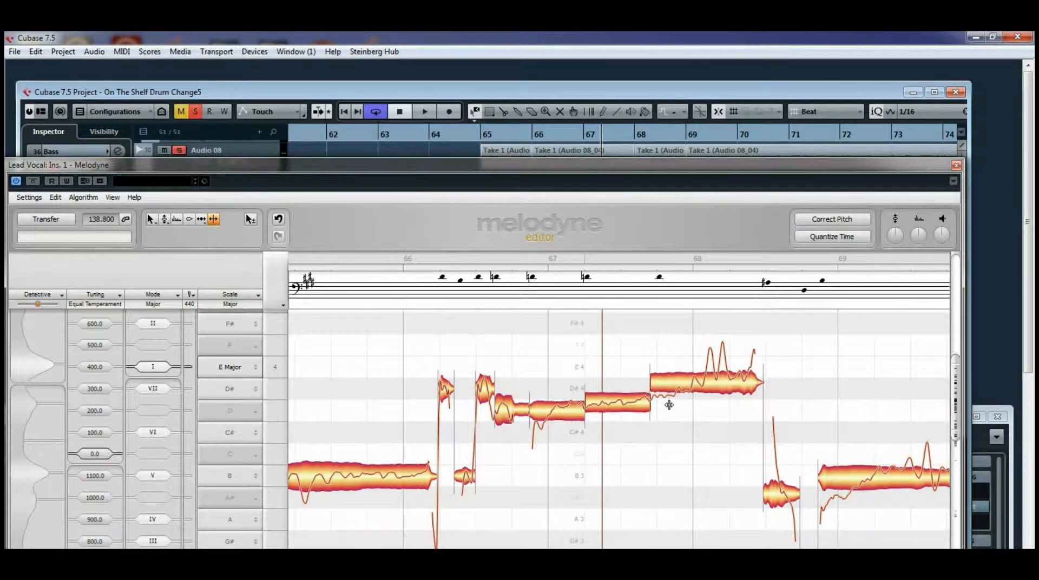
{"action": "left_click", "coordinate": [717, 387]}
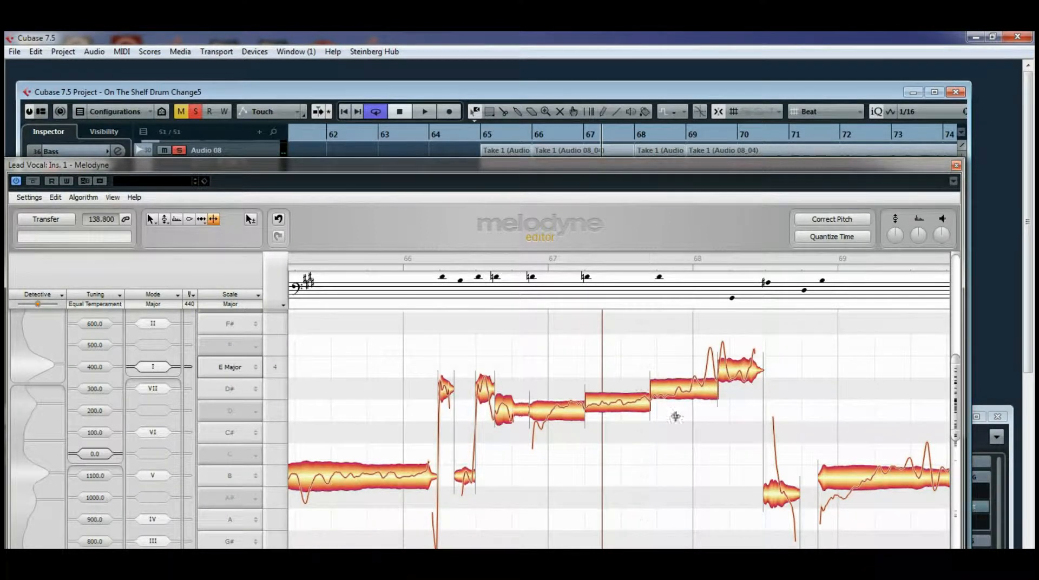
Try raising the first section of the split note to D#4 with 0 cents deviation using the pitch tool.
{"action": "left_click", "coordinate": [164, 219]}
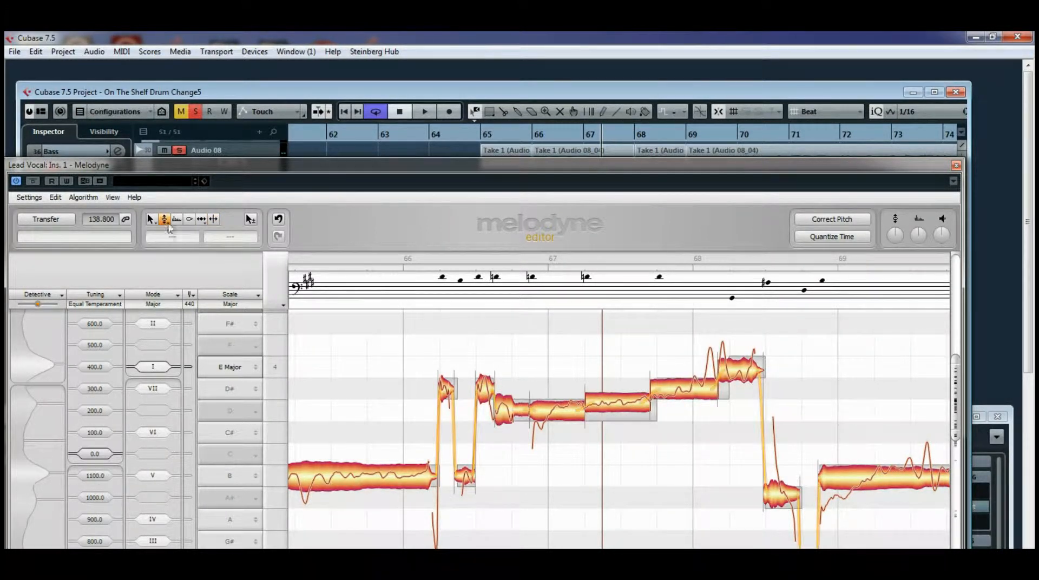
{"action": "left_click", "coordinate": [560, 412]}
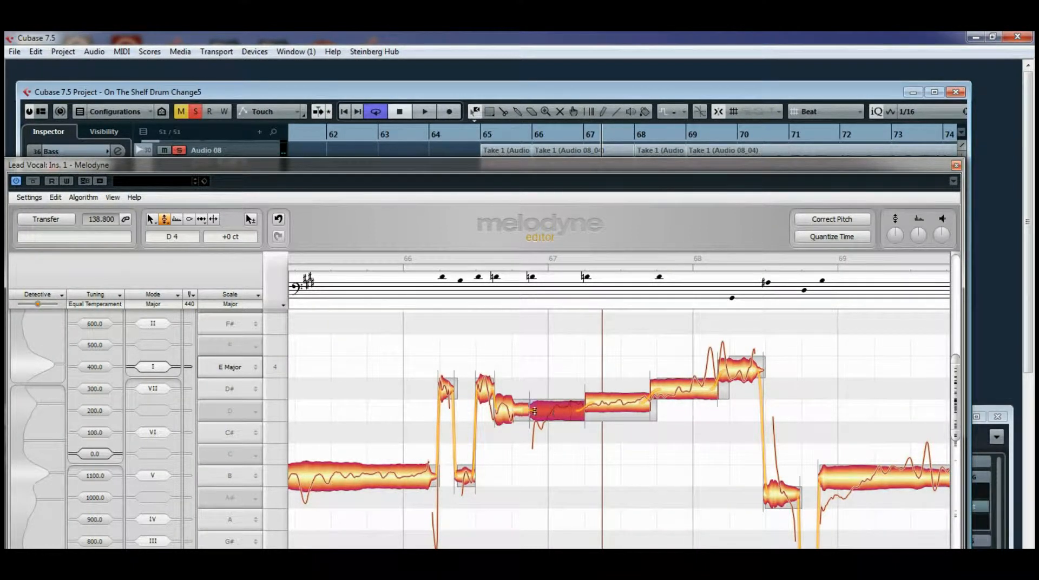
{"action": "left_click_drag", "start_coordinate": [232, 237], "coordinate": [252, 121]}
{"action": "left_click_drag", "start_coordinate": [231, 237], "coordinate": [267, 159]}
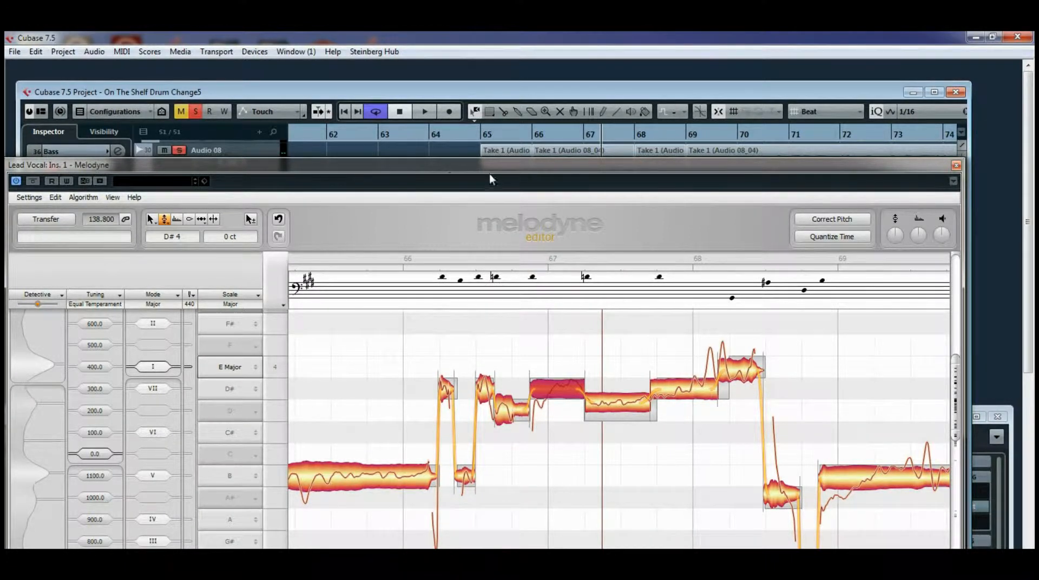
Play the passage to about the middle of bar 67 and undo the raise of the first split section.
{"action": "left_click", "coordinate": [424, 112]}
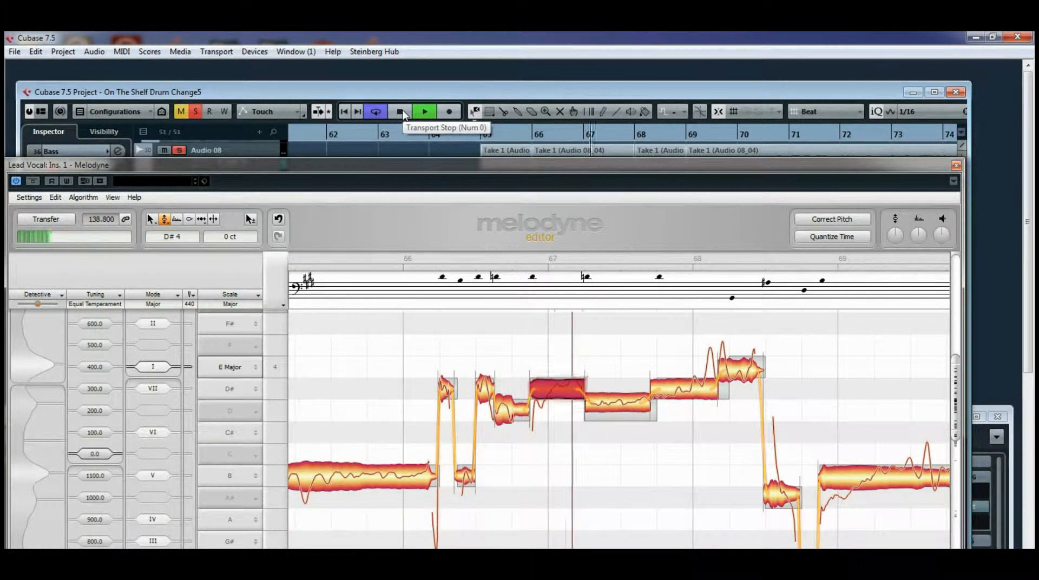
{"action": "left_click", "coordinate": [402, 112]}
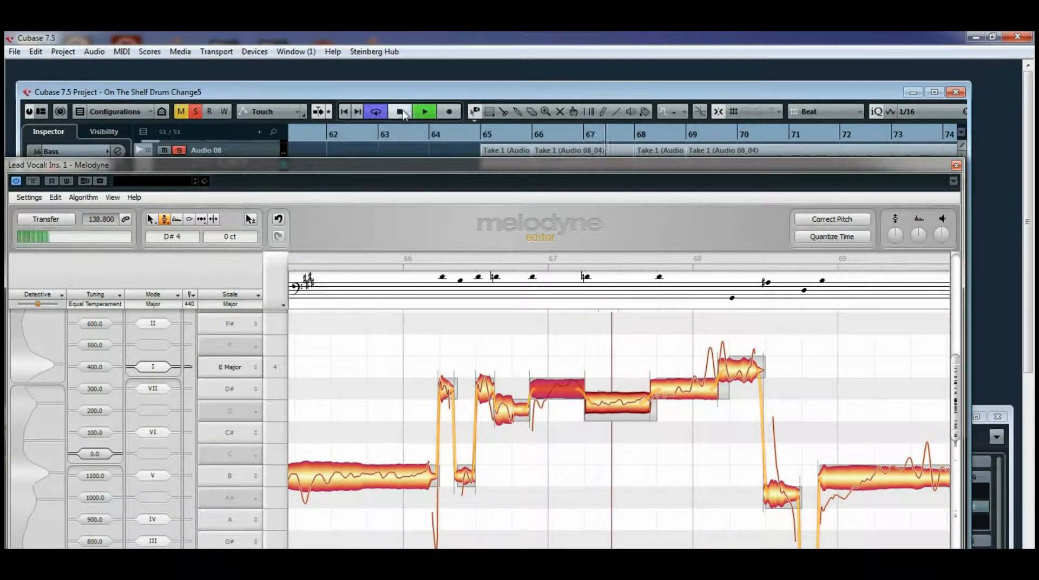
{"action": "left_click", "coordinate": [56, 198]}
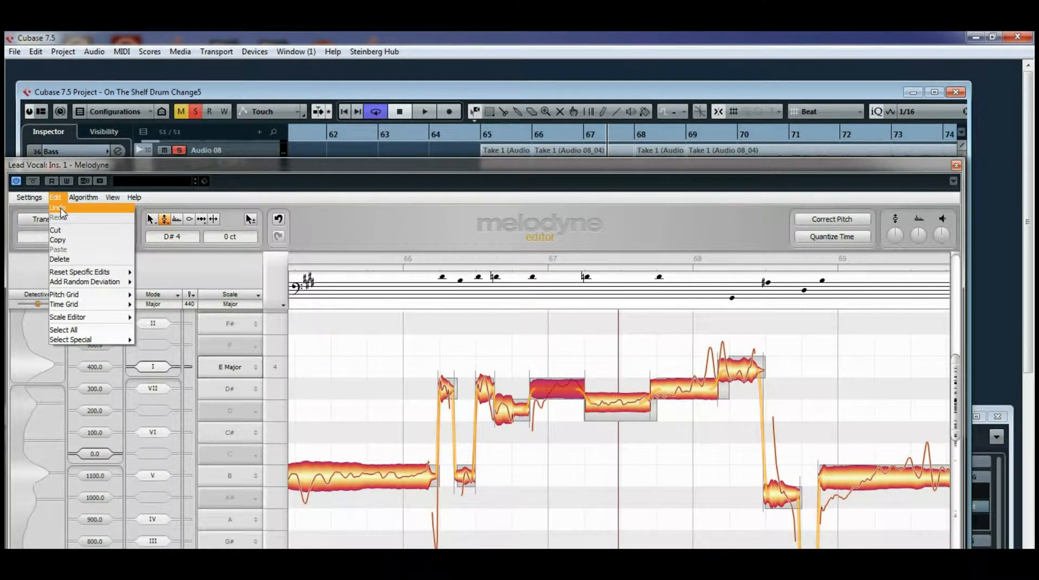
{"action": "left_click", "coordinate": [60, 210]}
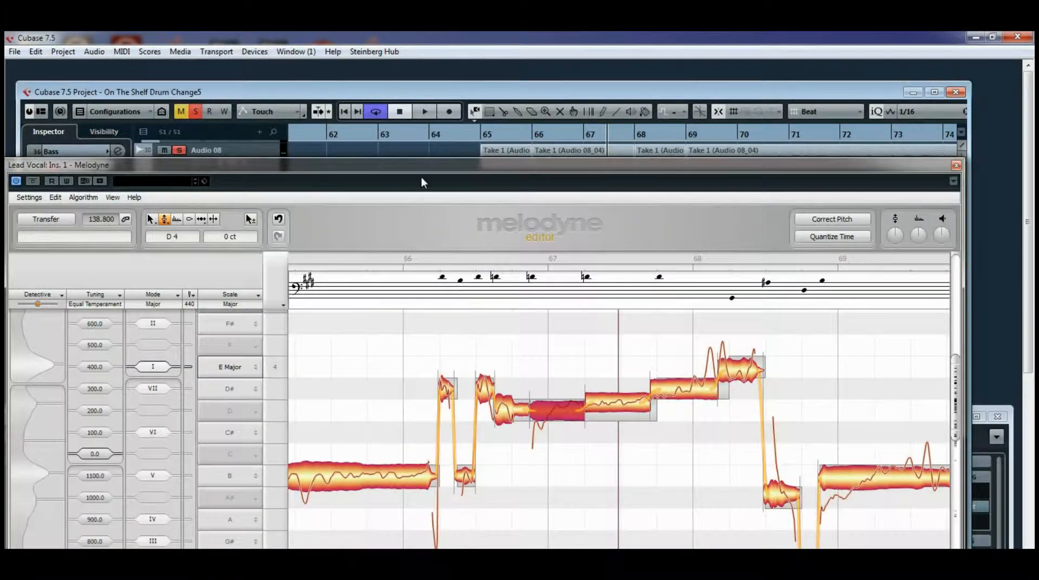
Move the Melodyne window clear of the transport and play the passage into the second half of bar 67.
{"action": "left_click_drag", "start_coordinate": [423, 166], "coordinate": [428, 108]}
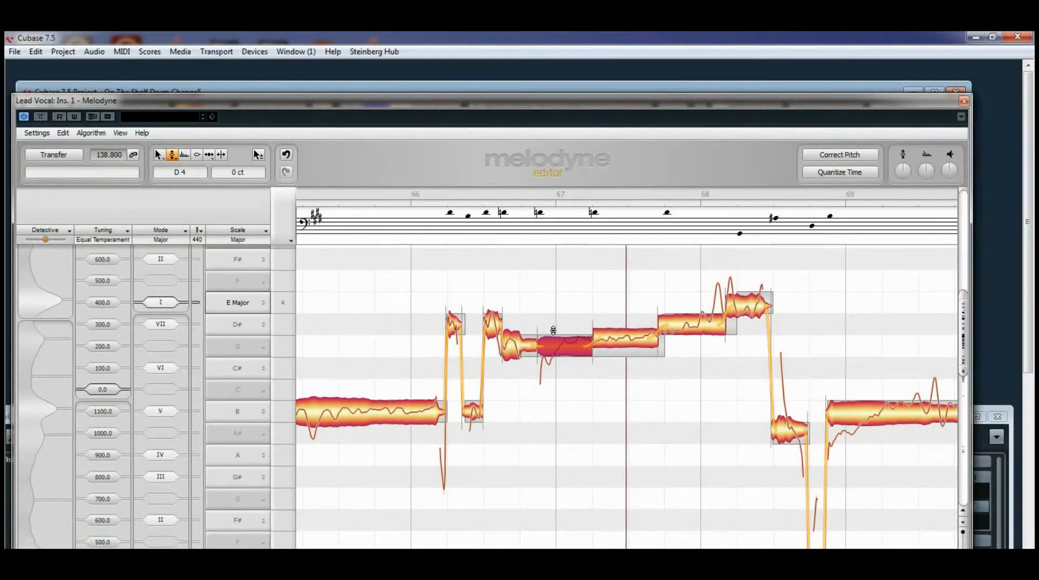
{"action": "left_click_drag", "start_coordinate": [353, 103], "coordinate": [368, 128]}
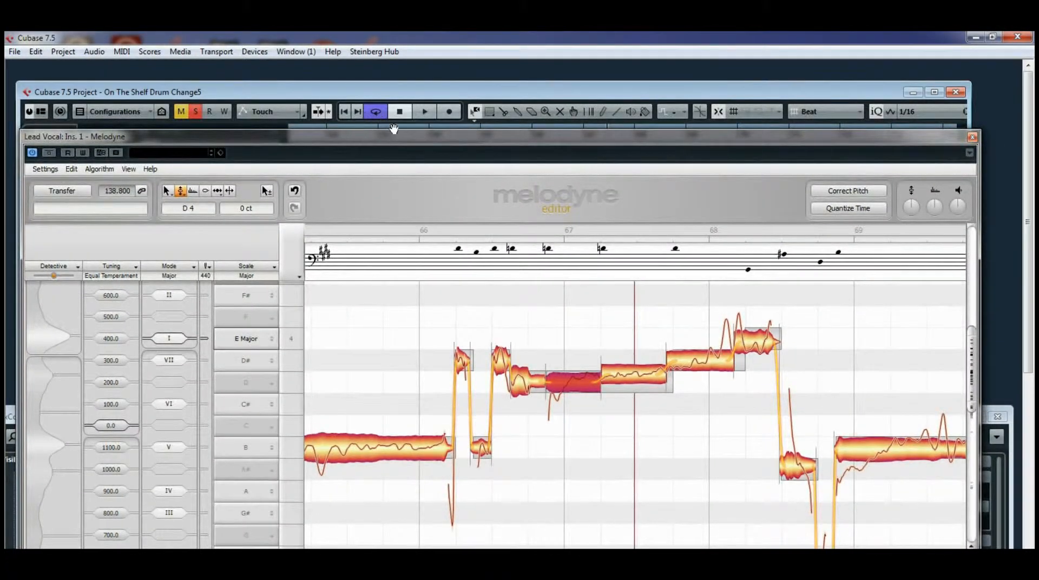
{"action": "left_click", "coordinate": [425, 112]}
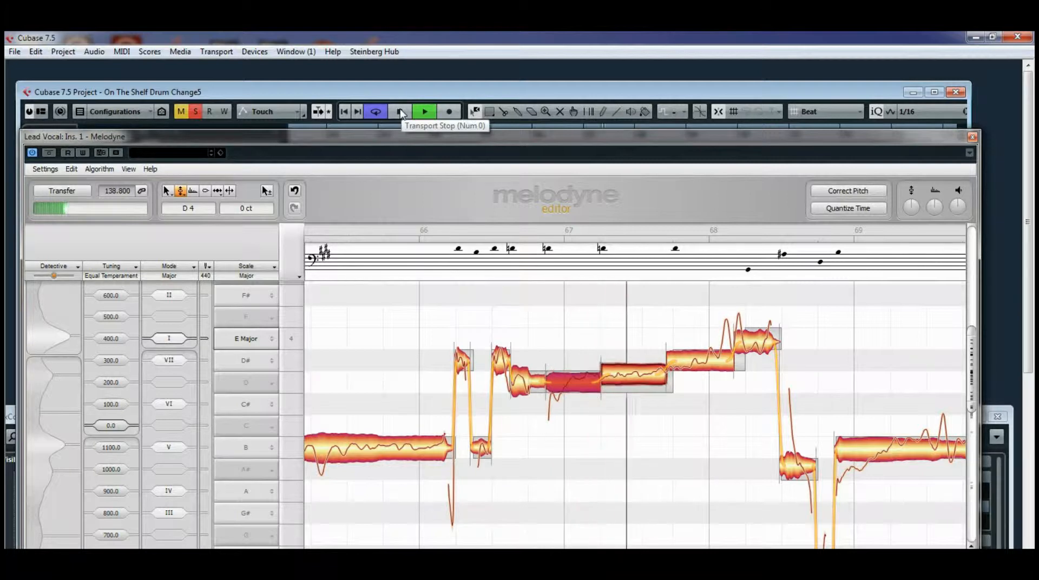
{"action": "left_click", "coordinate": [400, 113]}
Raise the second section of the split note to D#4 with a deviation of -1 cent.
{"action": "left_click", "coordinate": [619, 370]}
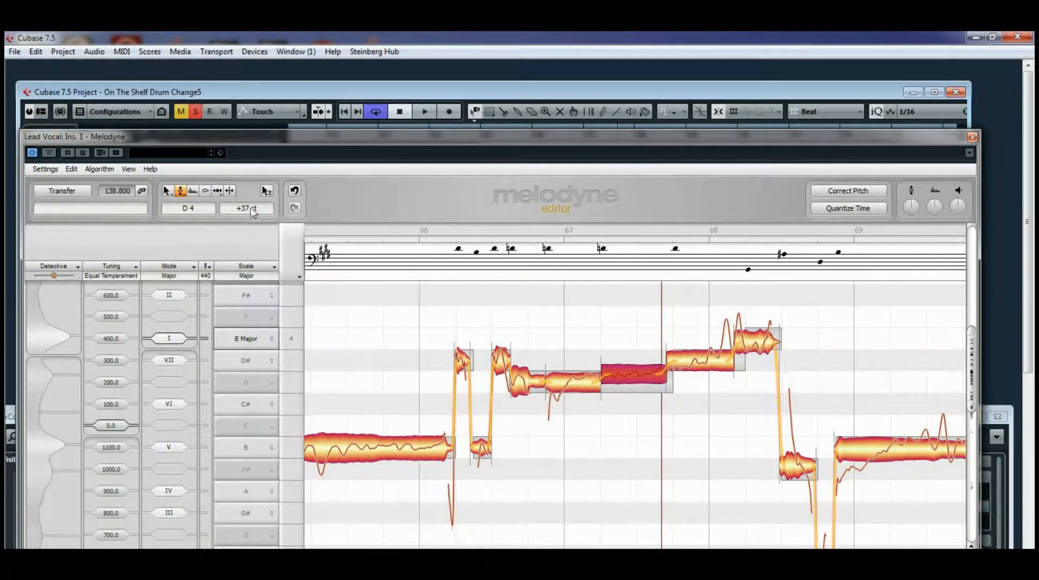
{"action": "left_click_drag", "start_coordinate": [253, 211], "coordinate": [285, 132]}
{"action": "left_click_drag", "start_coordinate": [246, 219], "coordinate": [277, 167]}
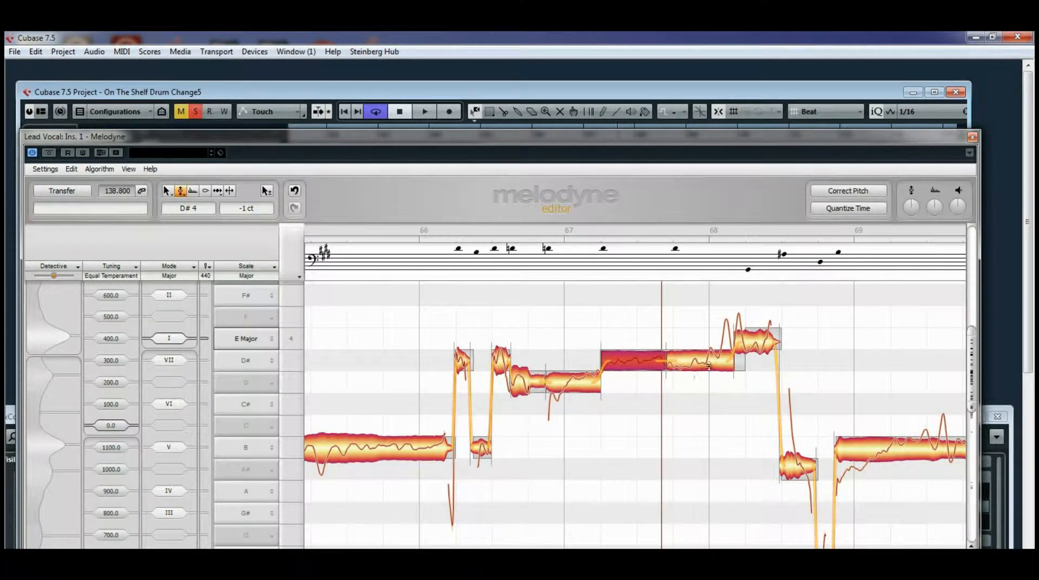
Select the D4 note leading into bar 67 and play the passage into the second half of bar 68.
{"action": "left_click", "coordinate": [598, 378]}
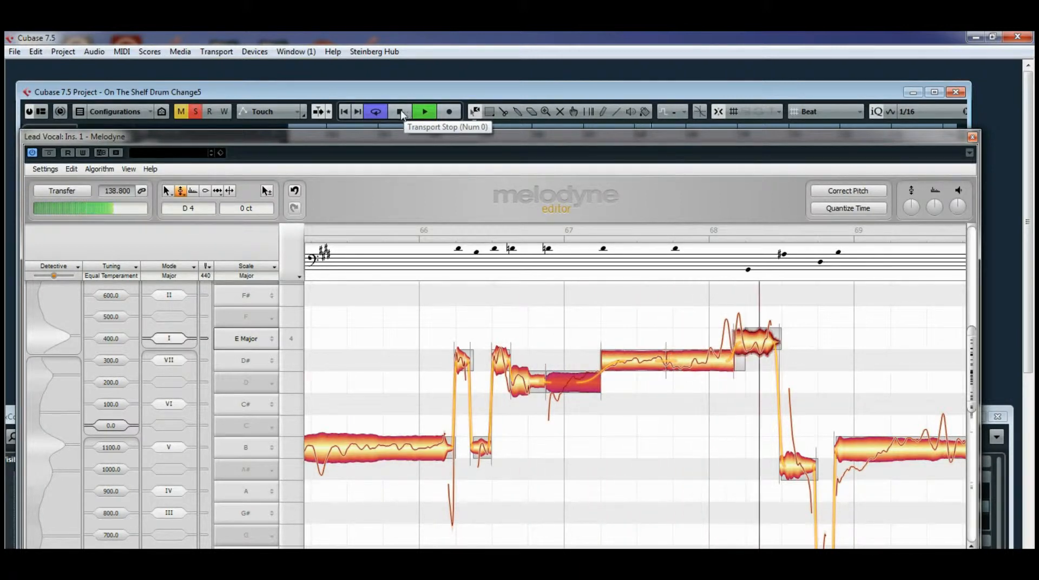
{"action": "left_click", "coordinate": [401, 113]}
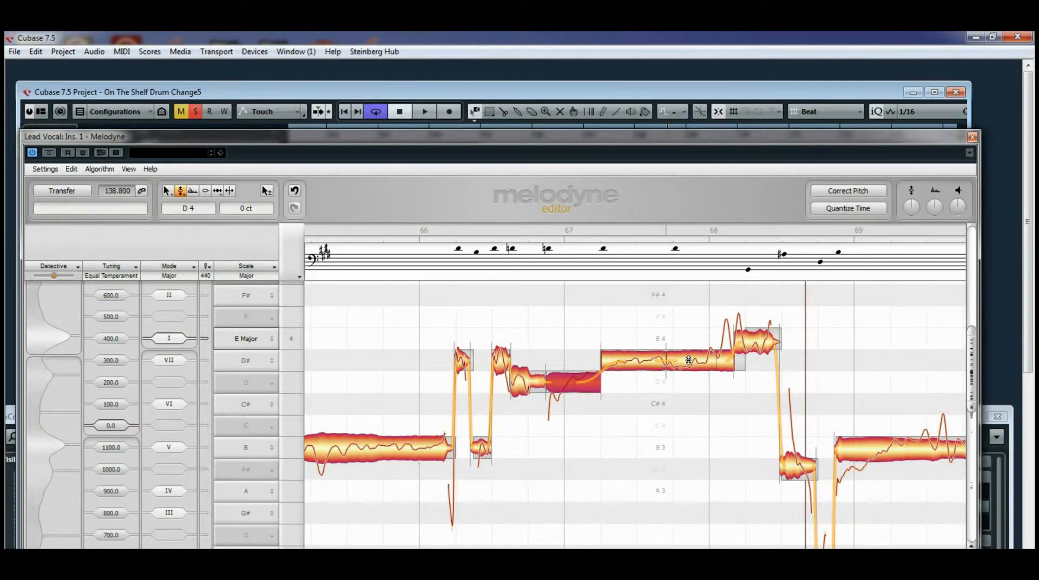
Raise the second section of the split note to E4 with a deviation of 0 cents.
{"action": "left_click", "coordinate": [689, 362]}
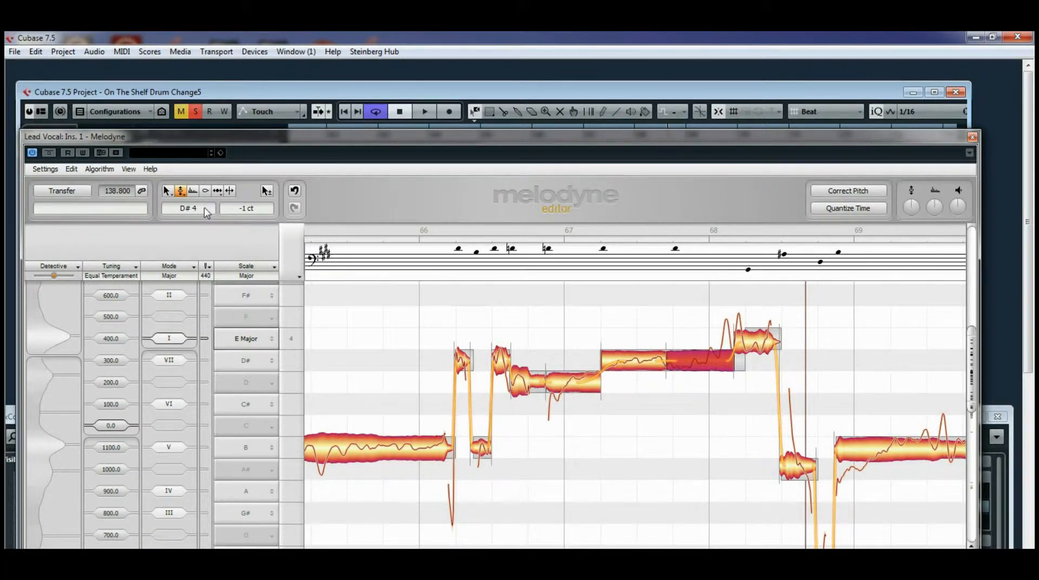
{"action": "left_click_drag", "start_coordinate": [249, 214], "coordinate": [351, 49]}
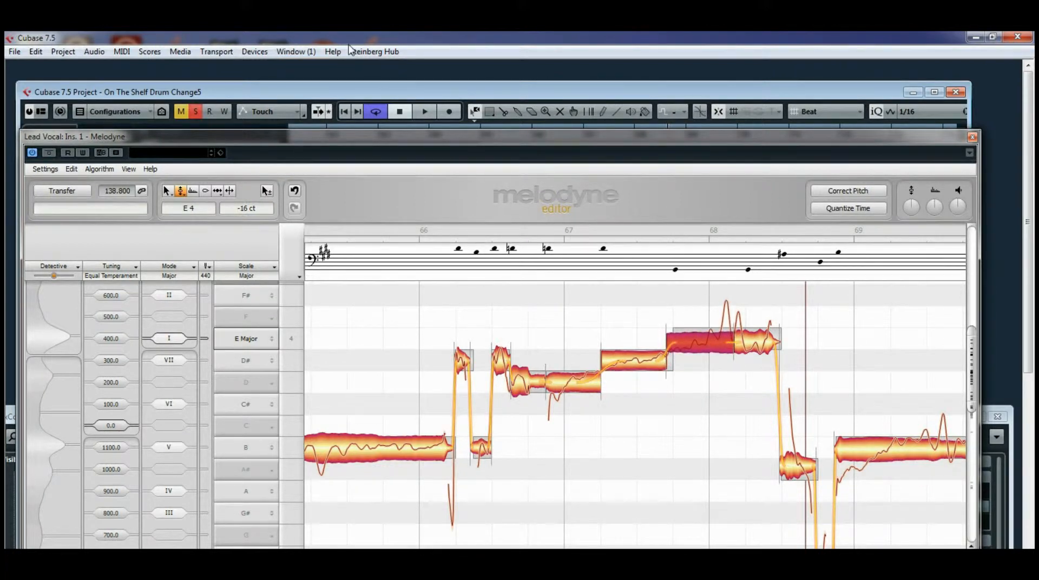
{"action": "left_click_drag", "start_coordinate": [258, 214], "coordinate": [280, 183]}
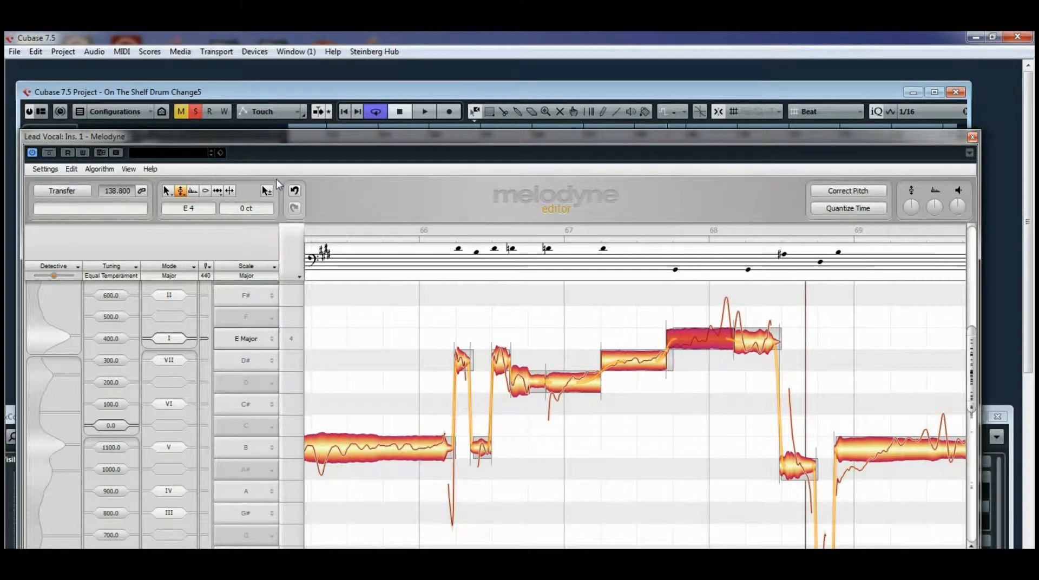
Set the deviation of the E4 note in bar 68 to 0 cents and play the passage into the second half of bar 68.
{"action": "left_click", "coordinate": [655, 359]}
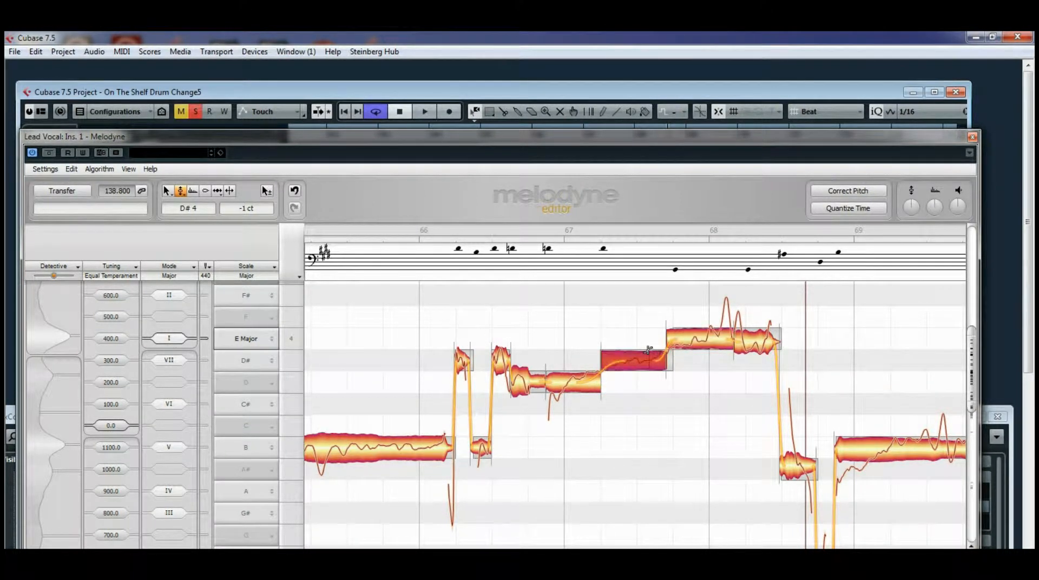
{"action": "left_click", "coordinate": [766, 343]}
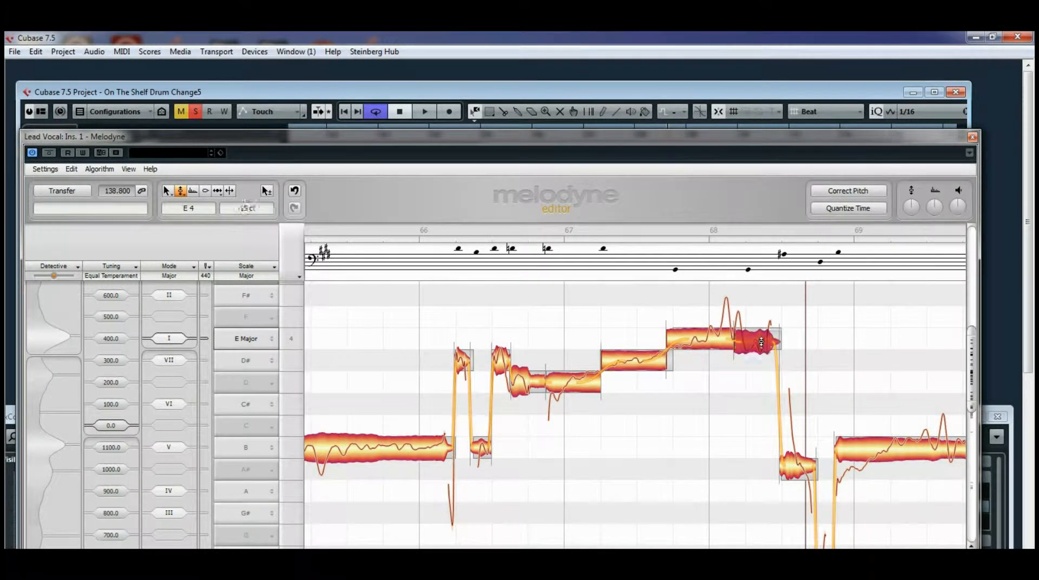
{"action": "left_click", "coordinate": [343, 113]}
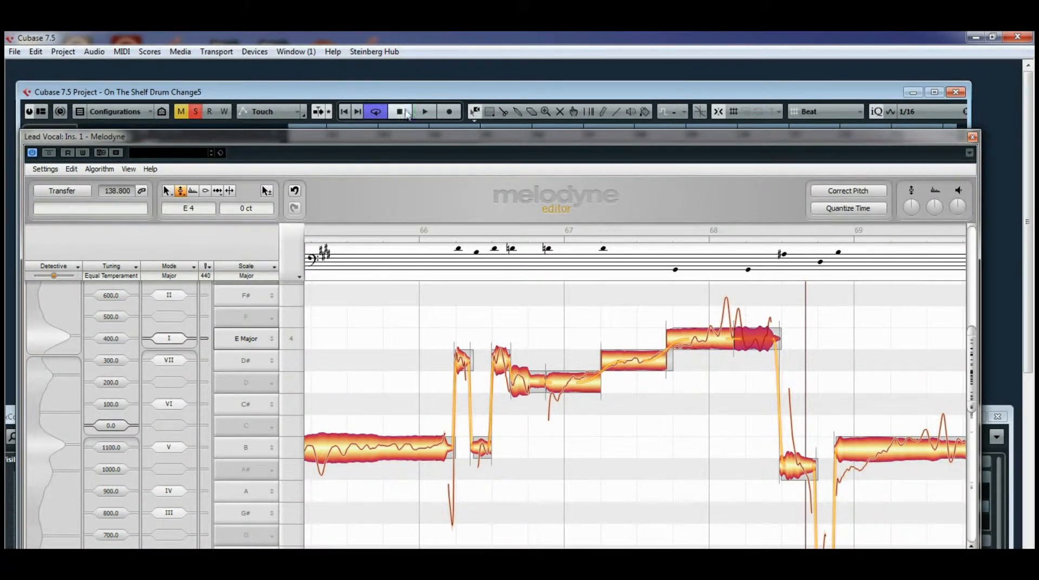
{"action": "left_click", "coordinate": [421, 111]}
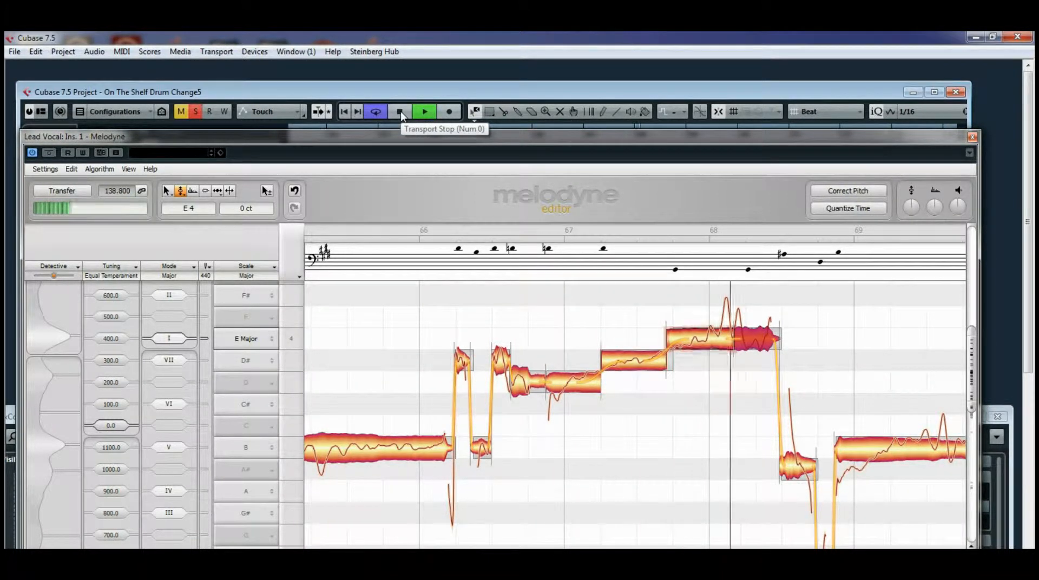
{"action": "left_click", "coordinate": [401, 112]}
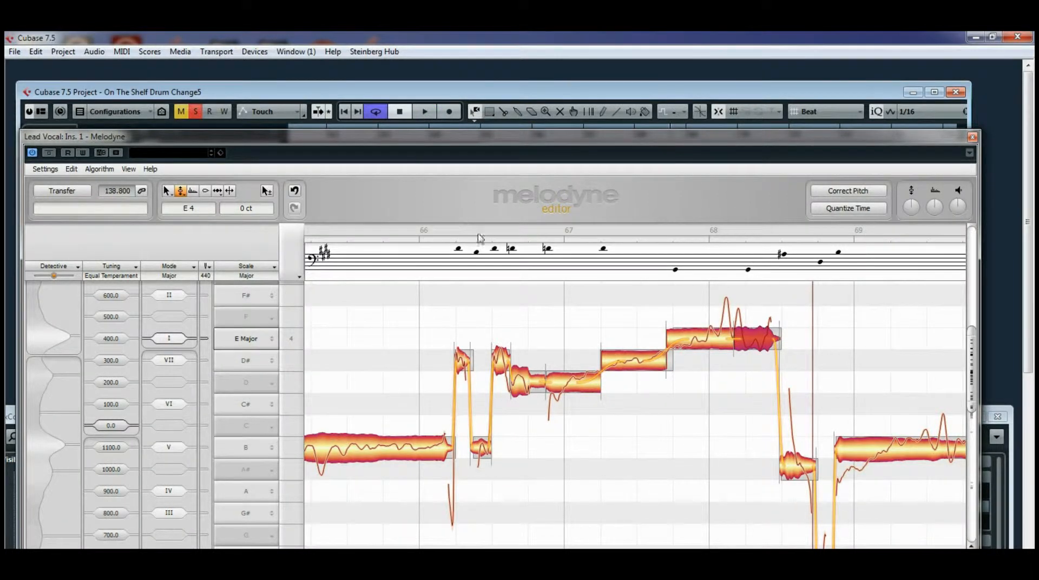
Reduce the pitch modulation of the second split section to 67% with the Pitch Modulation Tool.
{"action": "left_click", "coordinate": [719, 337]}
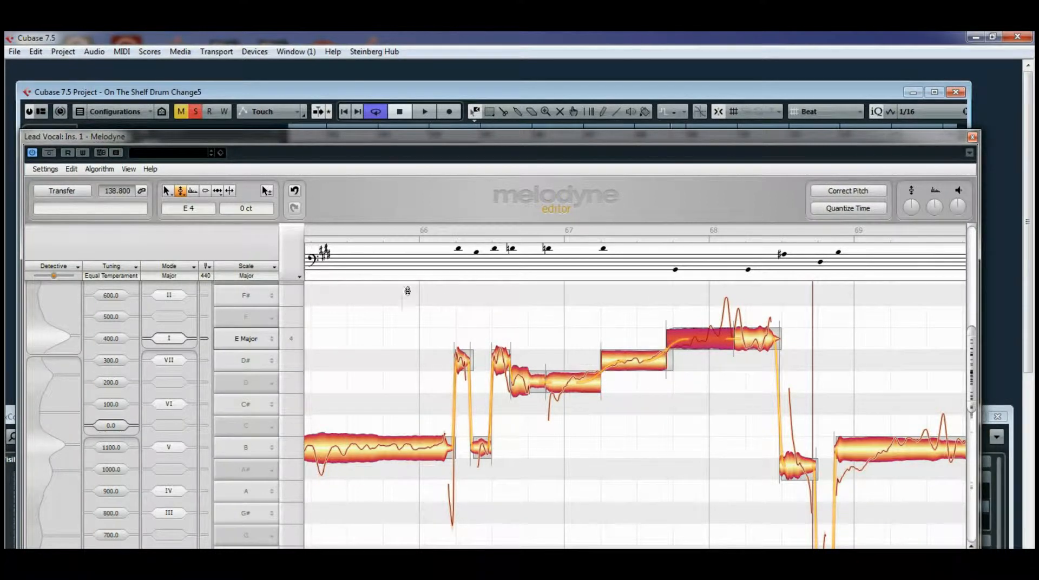
{"action": "left_click", "coordinate": [181, 196]}
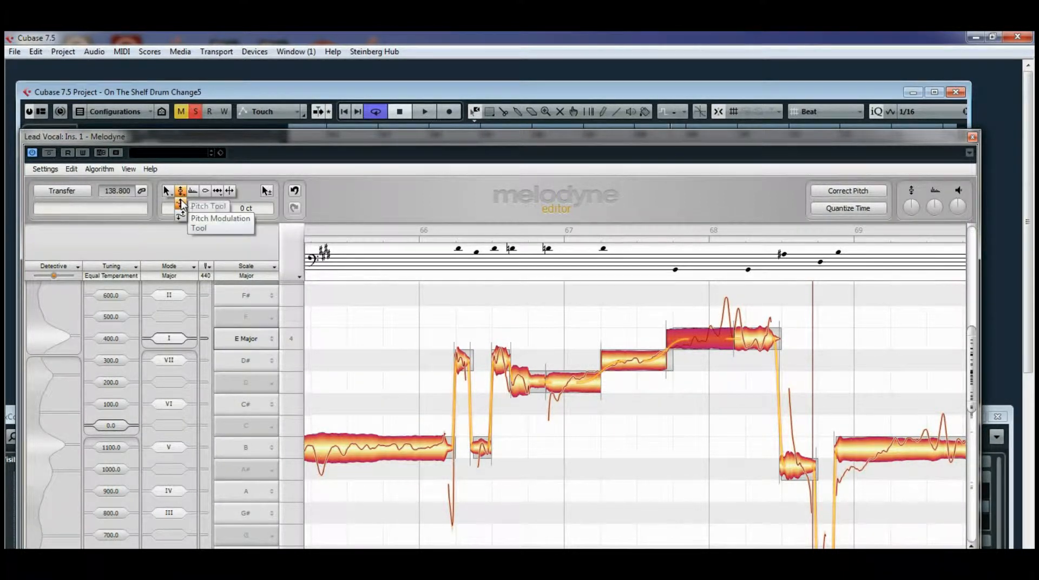
{"action": "left_click", "coordinate": [208, 216]}
{"action": "left_click_drag", "start_coordinate": [716, 339], "coordinate": [719, 364]}
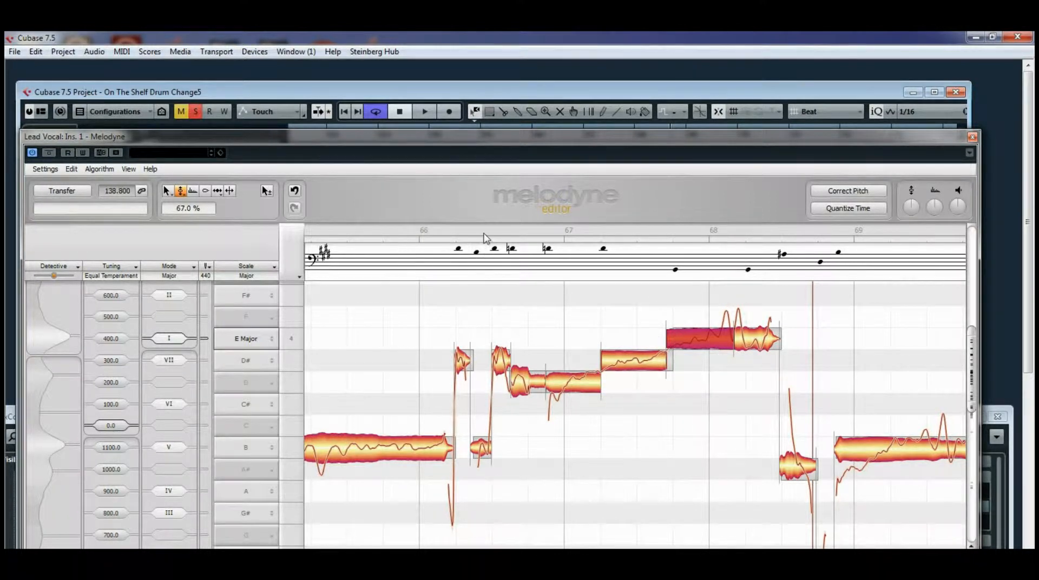
Uncover the project ruler and play the vocal from bar 66 to bar 69.
{"action": "left_click_drag", "start_coordinate": [452, 143], "coordinate": [463, 168]}
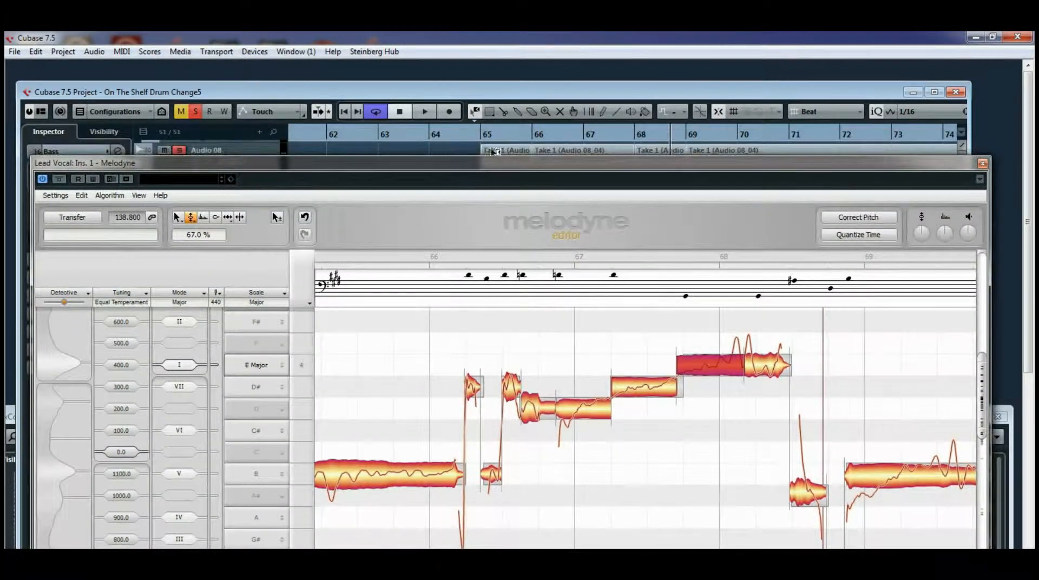
{"action": "left_click", "coordinate": [536, 135]}
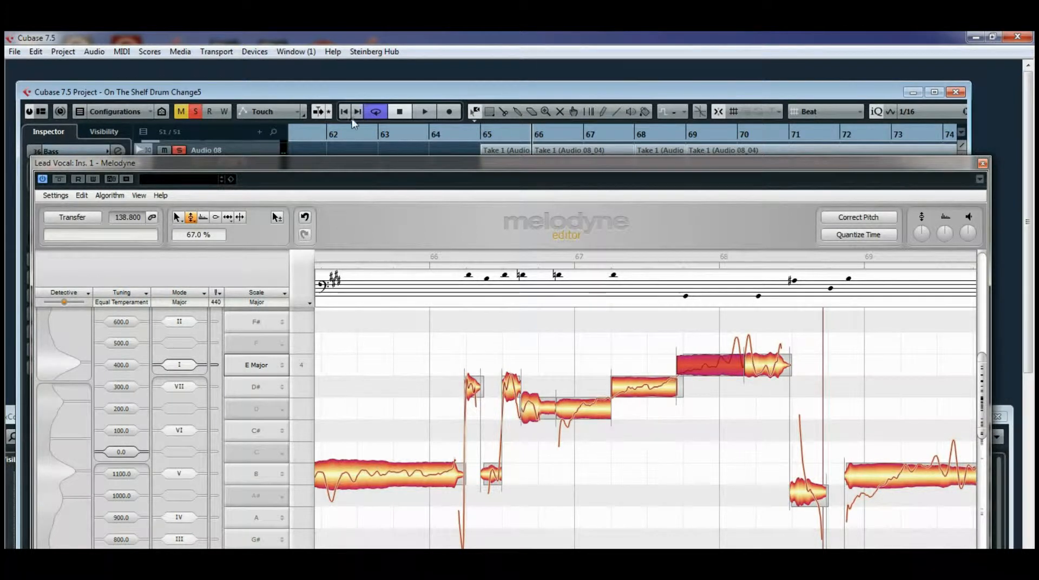
{"action": "left_click", "coordinate": [425, 111]}
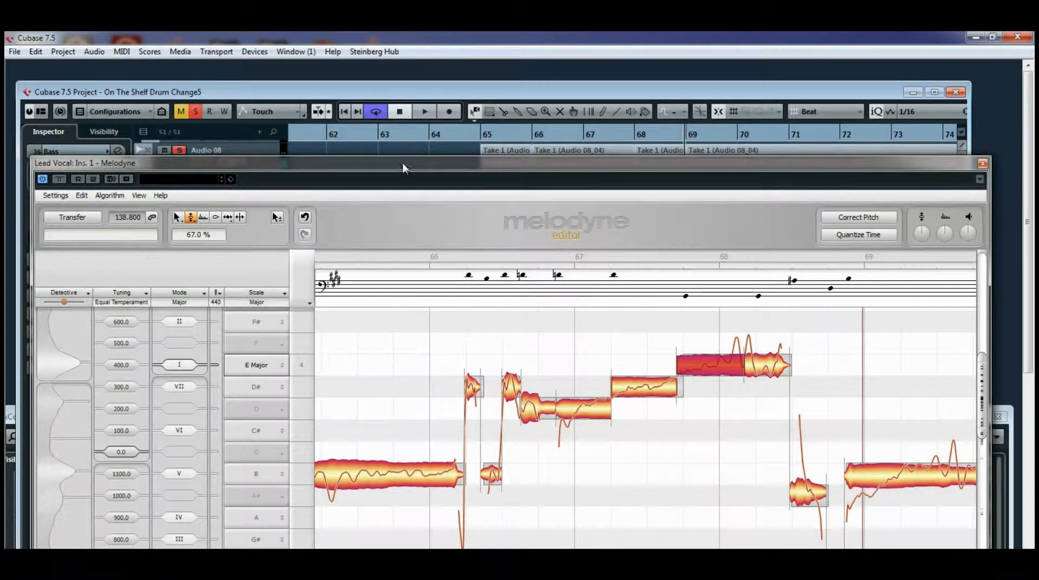
Bring the notes up to bar 70 into view and play from bar 69 into the second half of that bar.
{"action": "left_click_drag", "start_coordinate": [403, 164], "coordinate": [388, 96]}
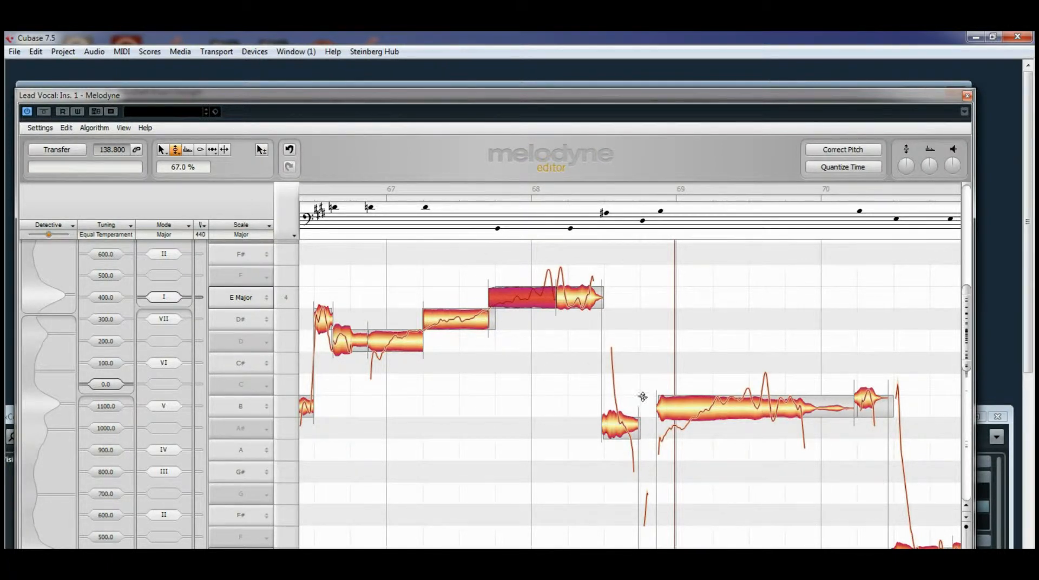
{"action": "left_click_drag", "start_coordinate": [420, 101], "coordinate": [431, 183]}
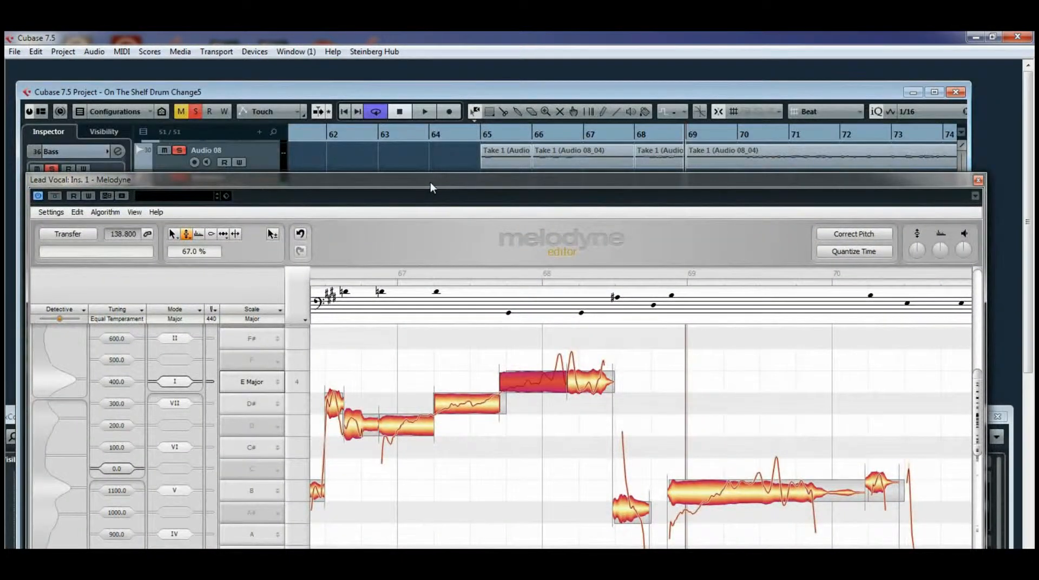
{"action": "left_click", "coordinate": [424, 112]}
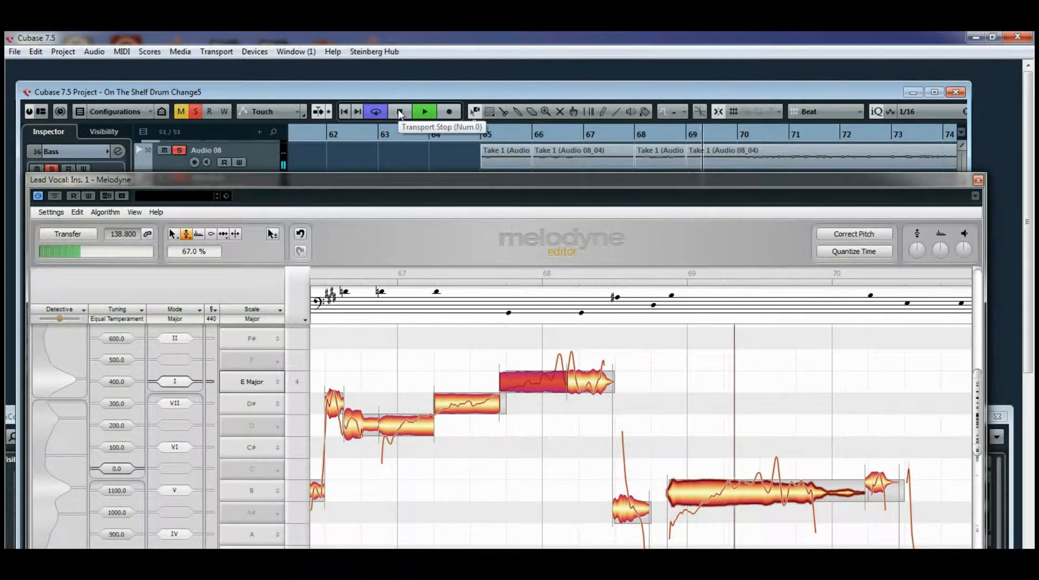
{"action": "key", "text": "space"}
Play the vocal from bar 65 into the second half of bar 69.
{"action": "left_click", "coordinate": [481, 136]}
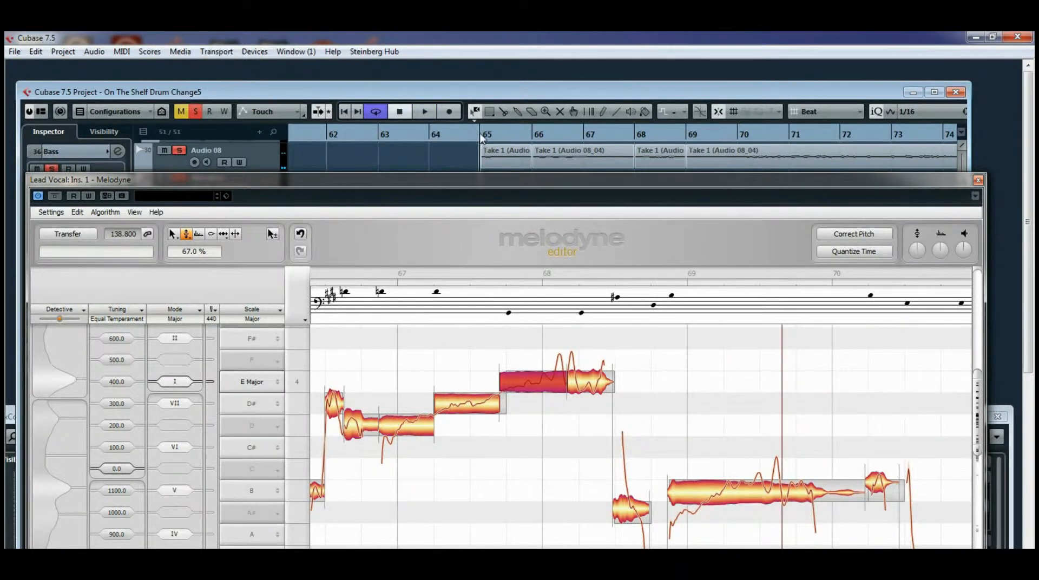
{"action": "left_click", "coordinate": [425, 114]}
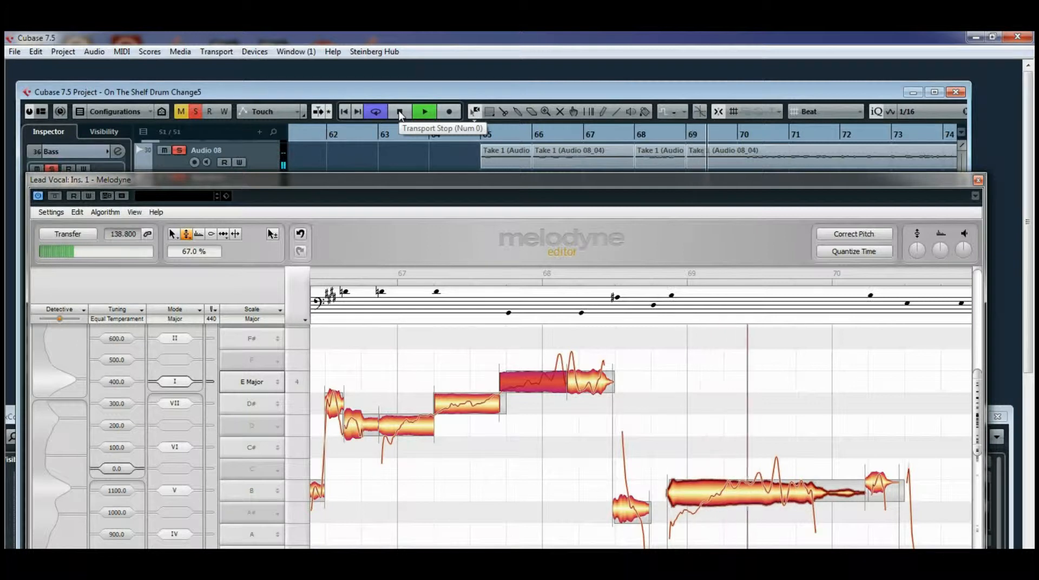
{"action": "left_click", "coordinate": [400, 112]}
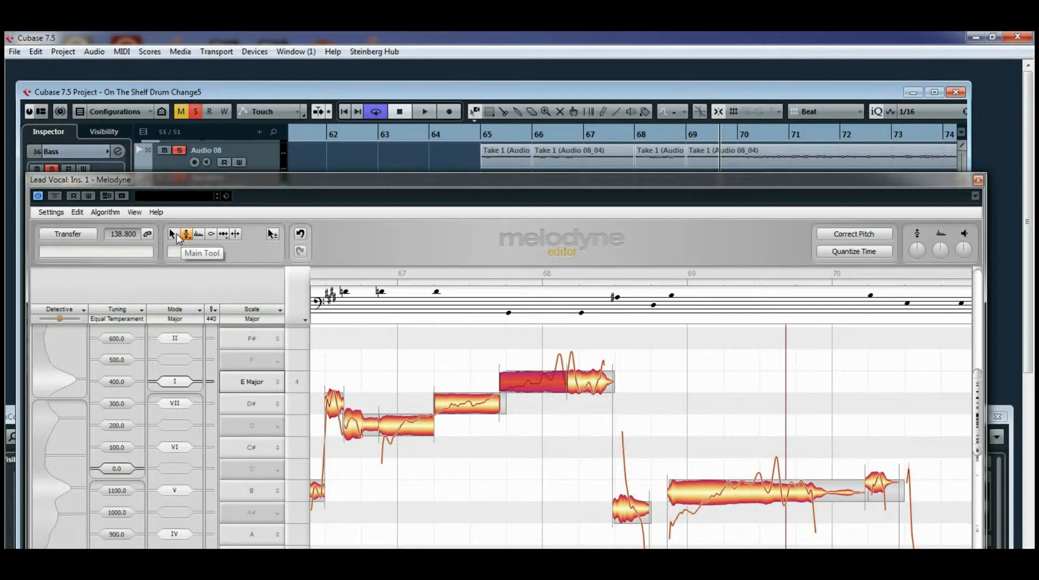
Shift the long B3 note to start at bar 69 with the timing tool and play the passage from bar 68.
{"action": "left_click", "coordinate": [187, 236]}
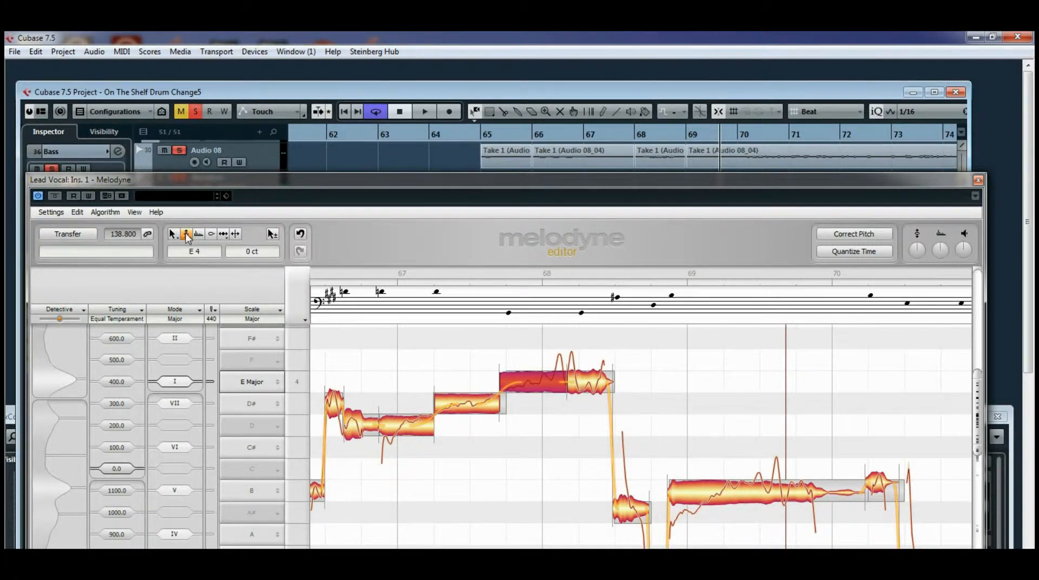
{"action": "left_click", "coordinate": [698, 493]}
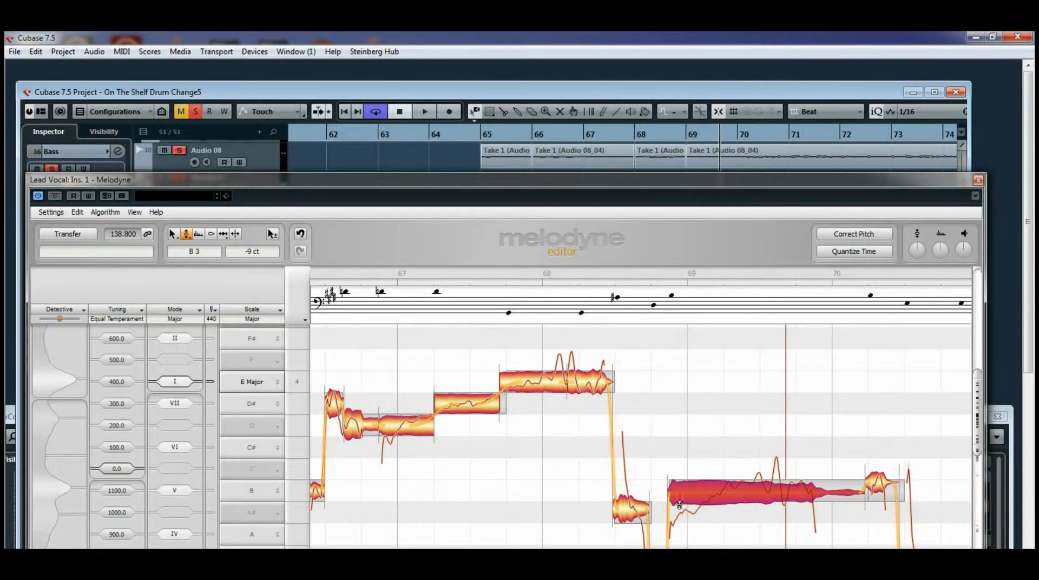
{"action": "left_click", "coordinate": [223, 234]}
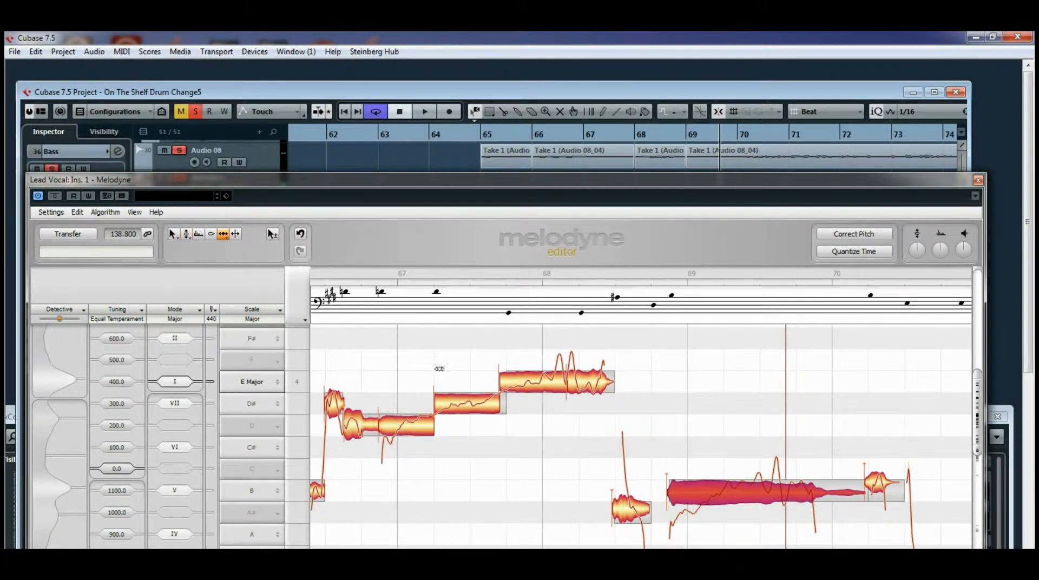
{"action": "left_click_drag", "start_coordinate": [697, 493], "coordinate": [716, 495]}
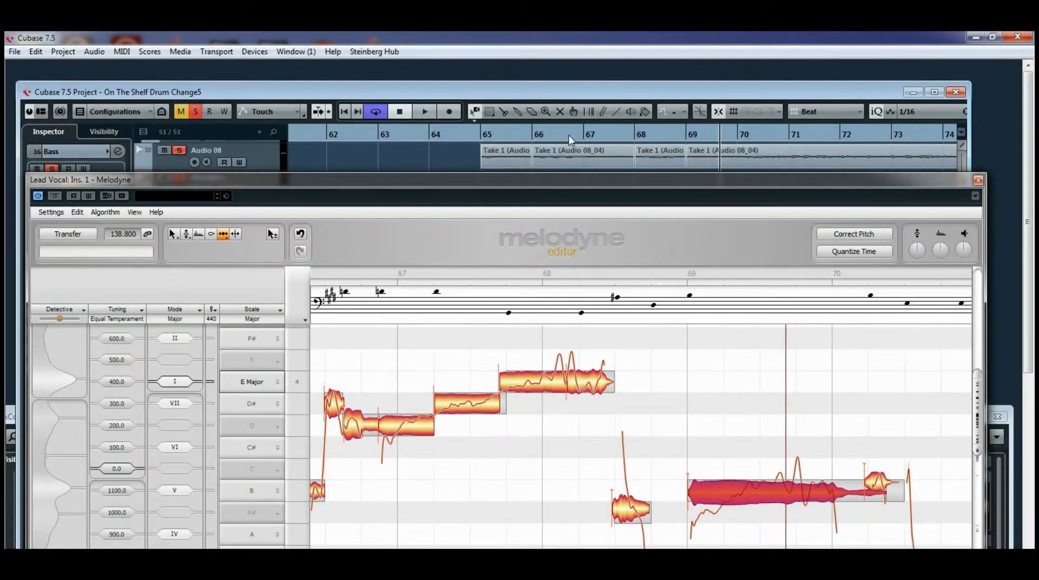
{"action": "left_click", "coordinate": [634, 137]}
{"action": "left_click", "coordinate": [424, 113]}
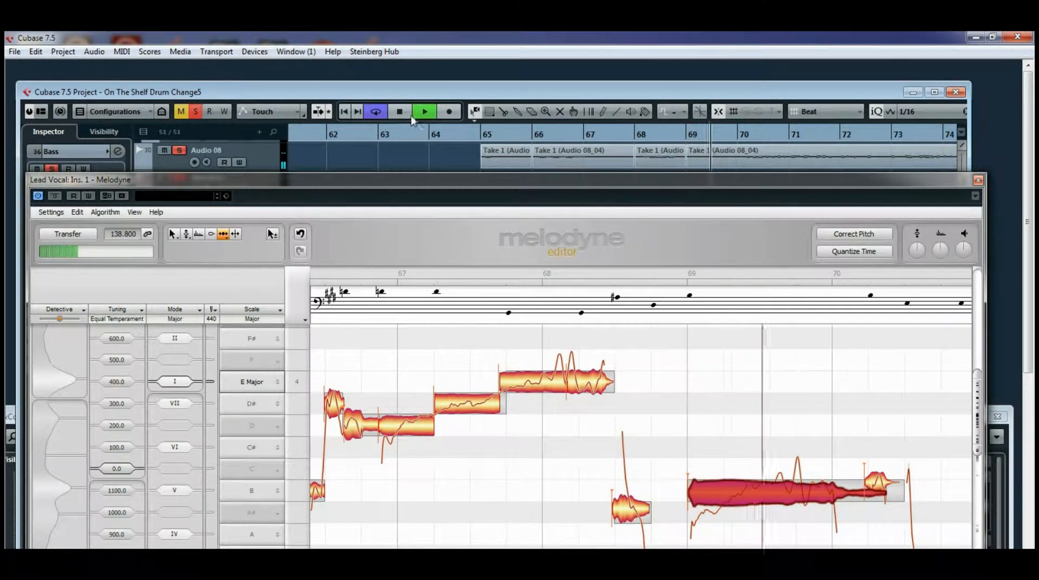
{"action": "key", "text": "space"}
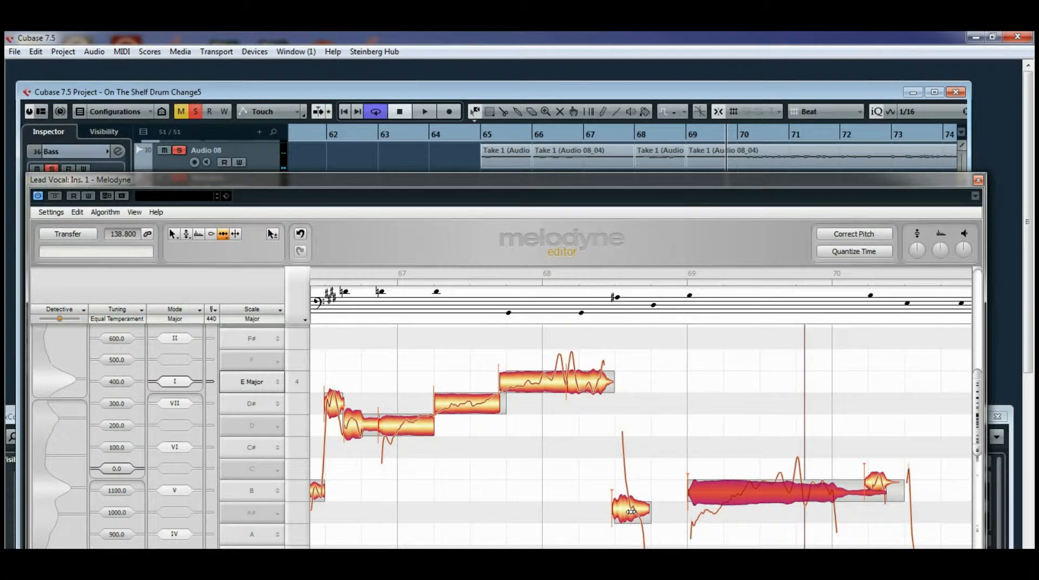
Lengthen the short note before bar 69 by moving its end later and play from bar 67 to about bar 70.
{"action": "left_click", "coordinate": [631, 512]}
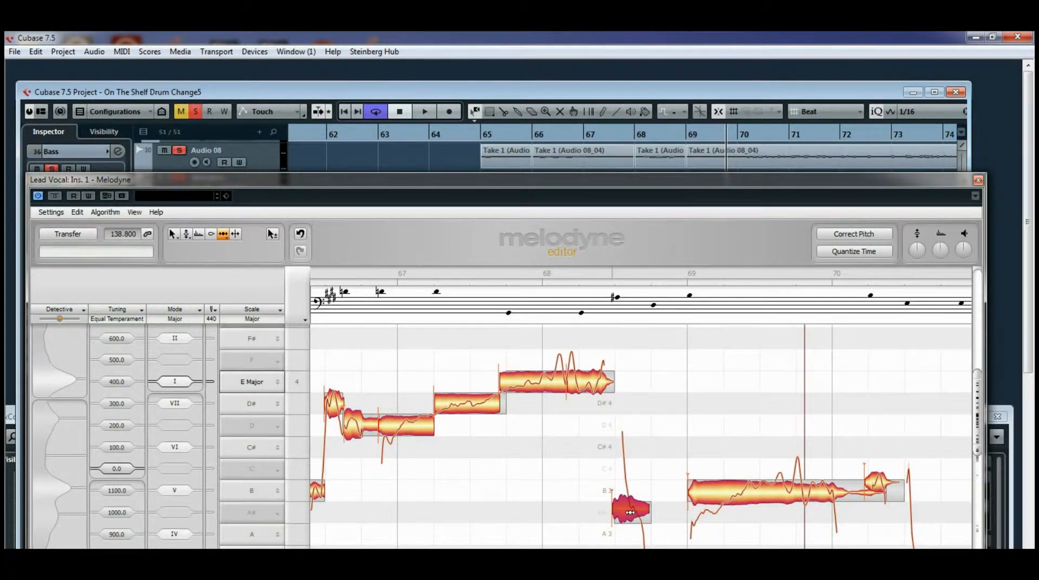
{"action": "left_click_drag", "start_coordinate": [627, 512], "coordinate": [670, 513]}
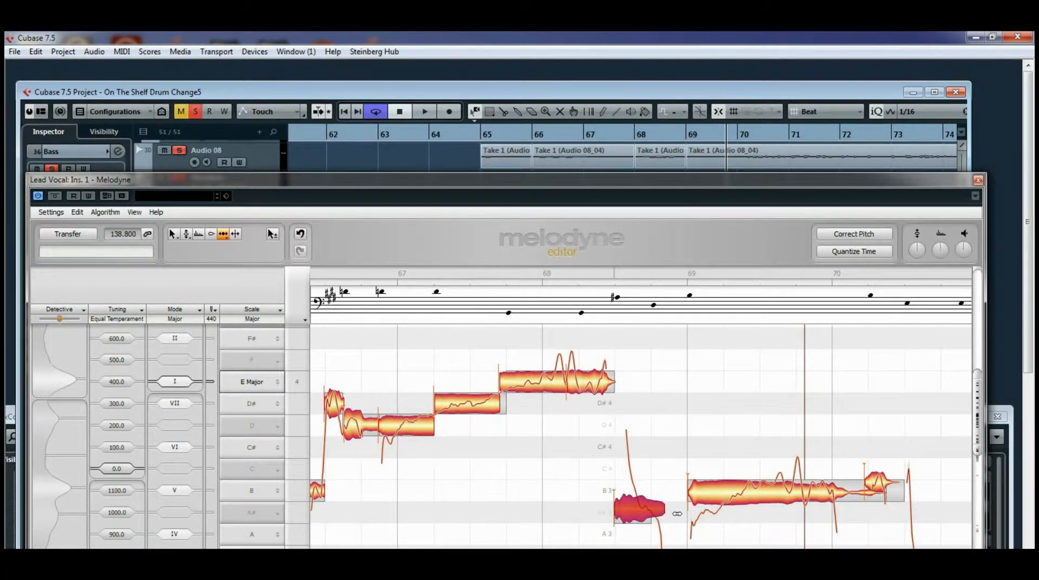
{"action": "left_click", "coordinate": [587, 133]}
{"action": "left_click", "coordinate": [424, 111]}
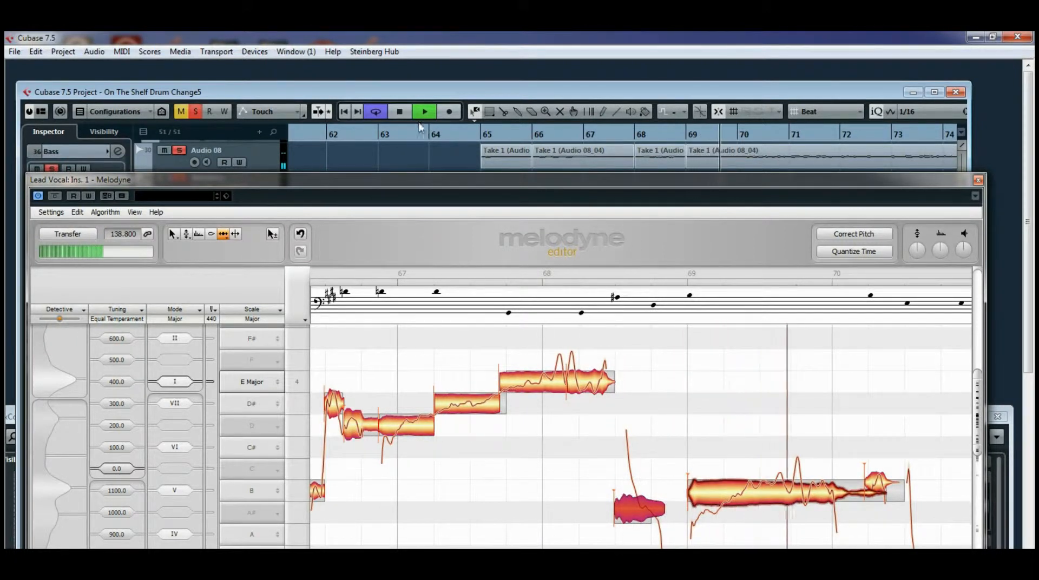
{"action": "left_click", "coordinate": [400, 112]}
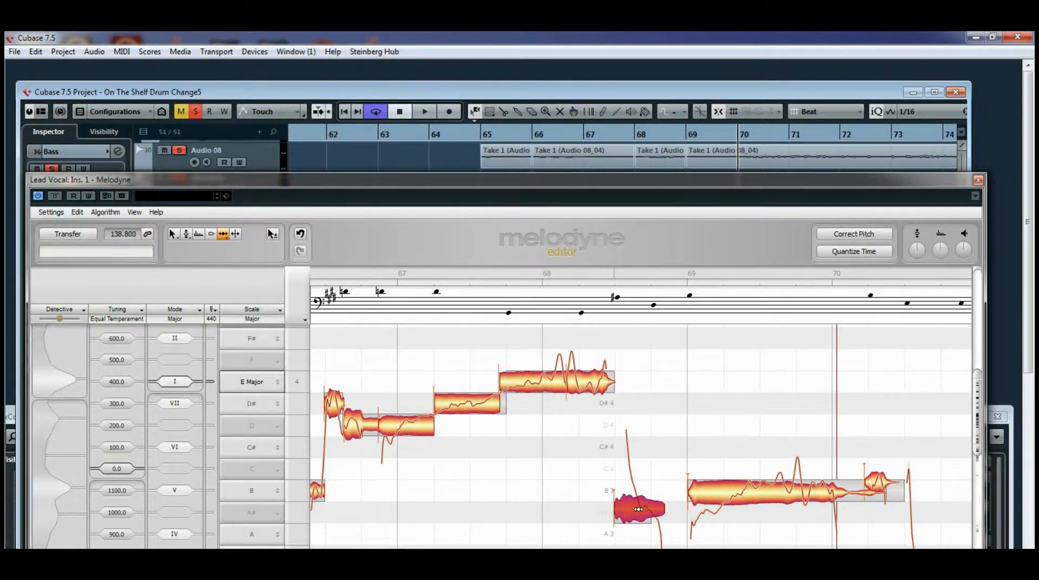
Shift the long B3 note earlier to meet the end of the lengthened short note and play from bar 67 into bar 69.
{"action": "mouse_move", "coordinate": [639, 510]}
{"action": "left_mouse_down"}
{"action": "mouse_move", "coordinate": [649, 509]}
{"action": "mouse_move", "coordinate": [638, 509]}
{"action": "left_mouse_up"}
{"action": "left_click_drag", "start_coordinate": [695, 496], "coordinate": [673, 503]}
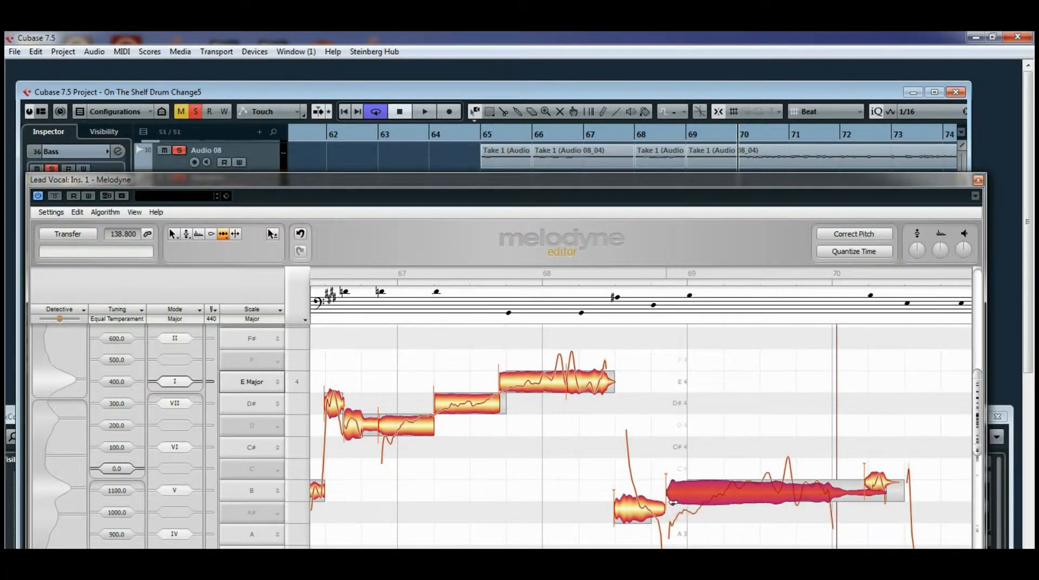
{"action": "left_click", "coordinate": [585, 136]}
{"action": "left_click", "coordinate": [425, 112]}
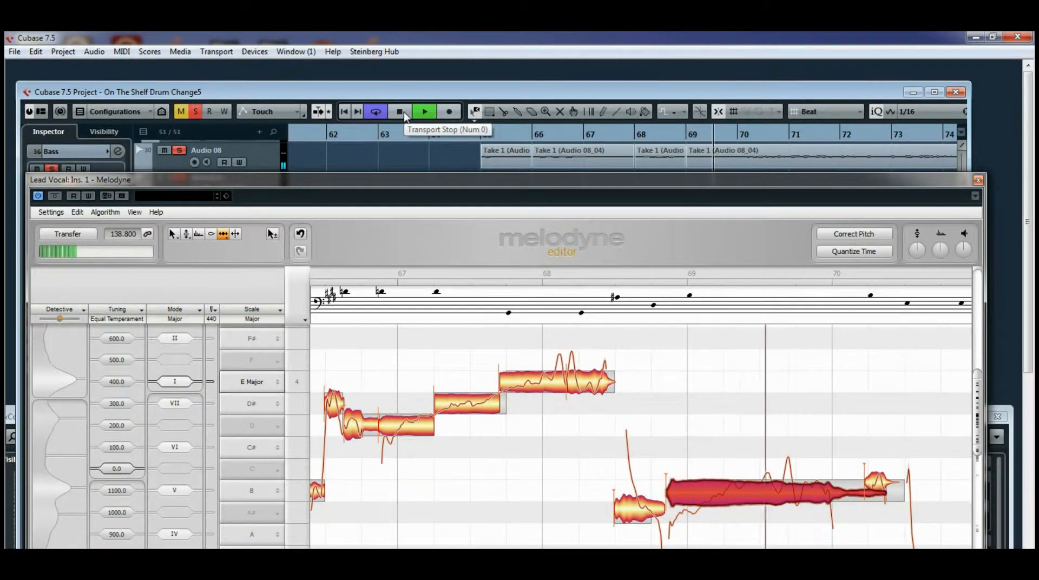
{"action": "left_click", "coordinate": [401, 112]}
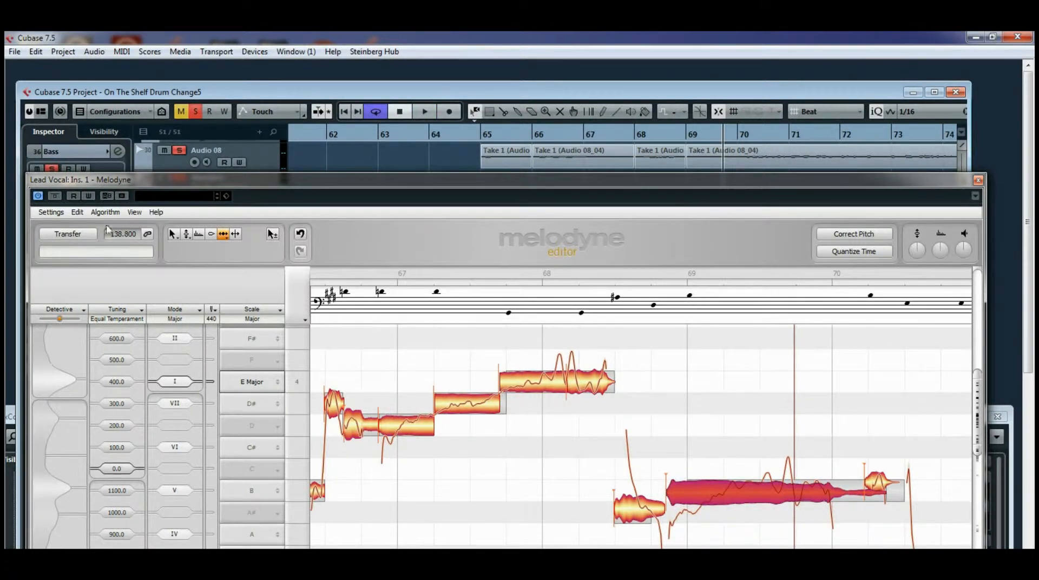
Undo the recent timing edits to the short note and long B3 note around bar 69, redoing the last change undone too far.
{"action": "left_click", "coordinate": [77, 212]}
{"action": "left_click", "coordinate": [80, 223]}
{"action": "left_click", "coordinate": [77, 213]}
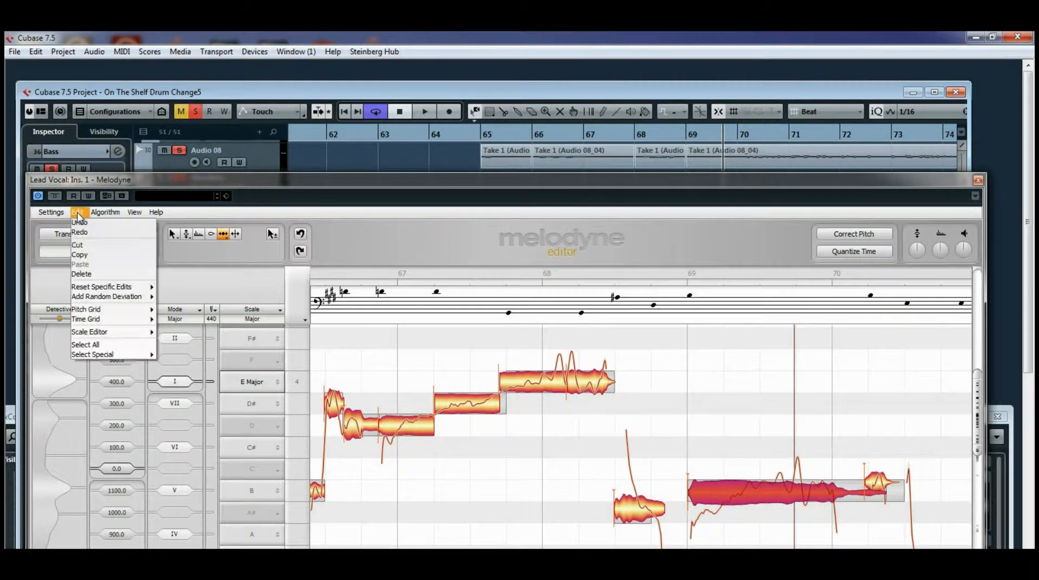
{"action": "left_click", "coordinate": [86, 223]}
{"action": "left_click", "coordinate": [77, 212]}
{"action": "left_click", "coordinate": [85, 225]}
{"action": "left_click", "coordinate": [78, 212]}
{"action": "left_click", "coordinate": [89, 226]}
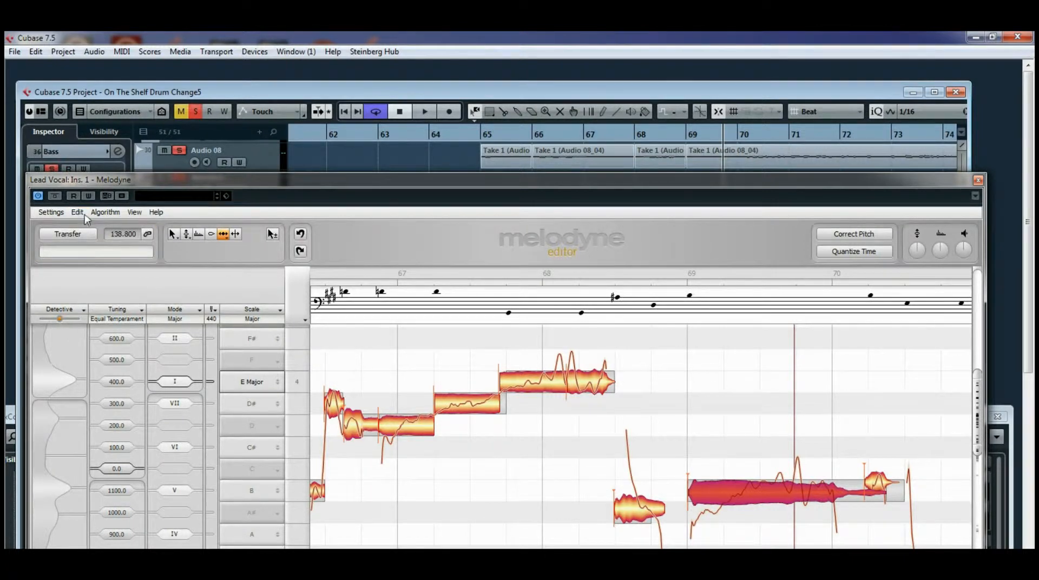
{"action": "left_click", "coordinate": [78, 212]}
{"action": "left_click", "coordinate": [85, 225]}
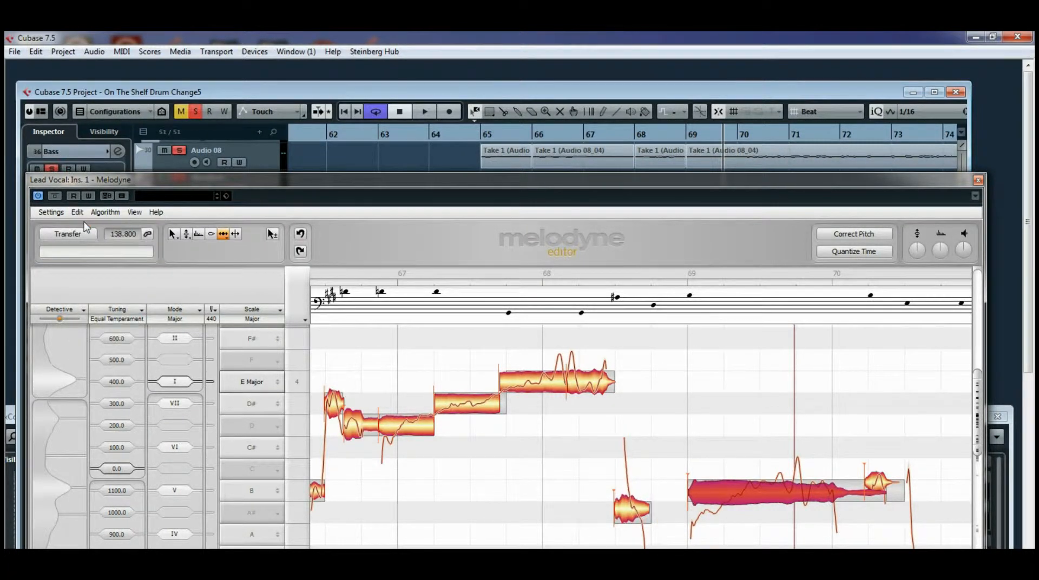
{"action": "left_click", "coordinate": [77, 212]}
{"action": "left_click", "coordinate": [85, 226]}
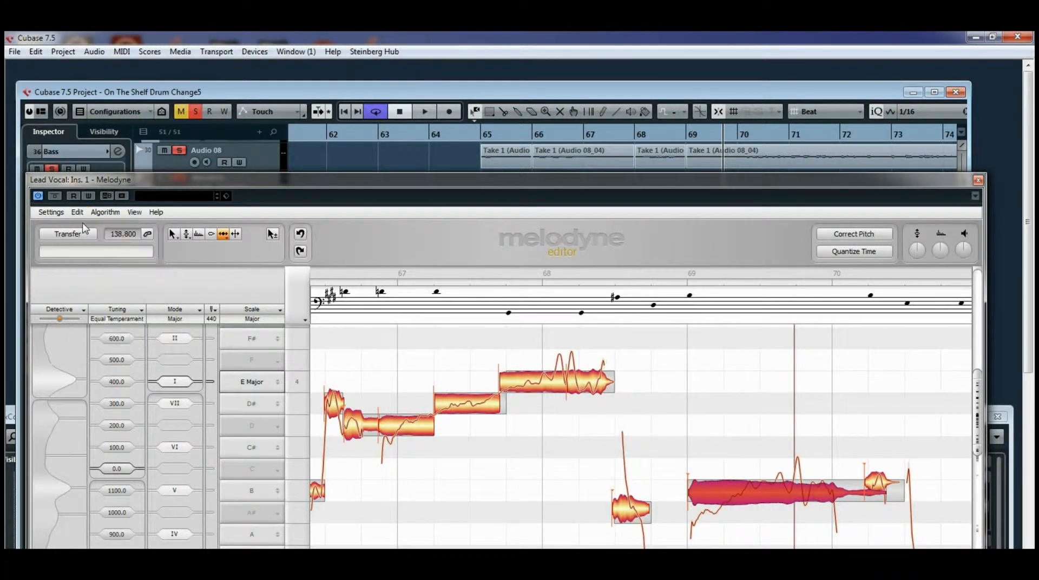
{"action": "left_click", "coordinate": [78, 212]}
{"action": "left_click", "coordinate": [83, 227]}
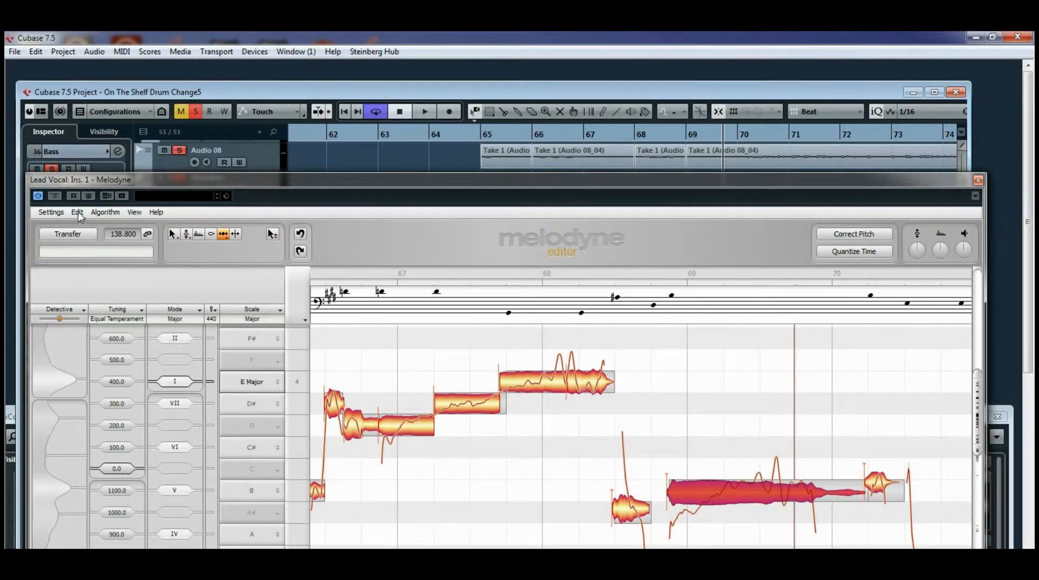
{"action": "left_click", "coordinate": [77, 212]}
{"action": "left_click", "coordinate": [85, 226]}
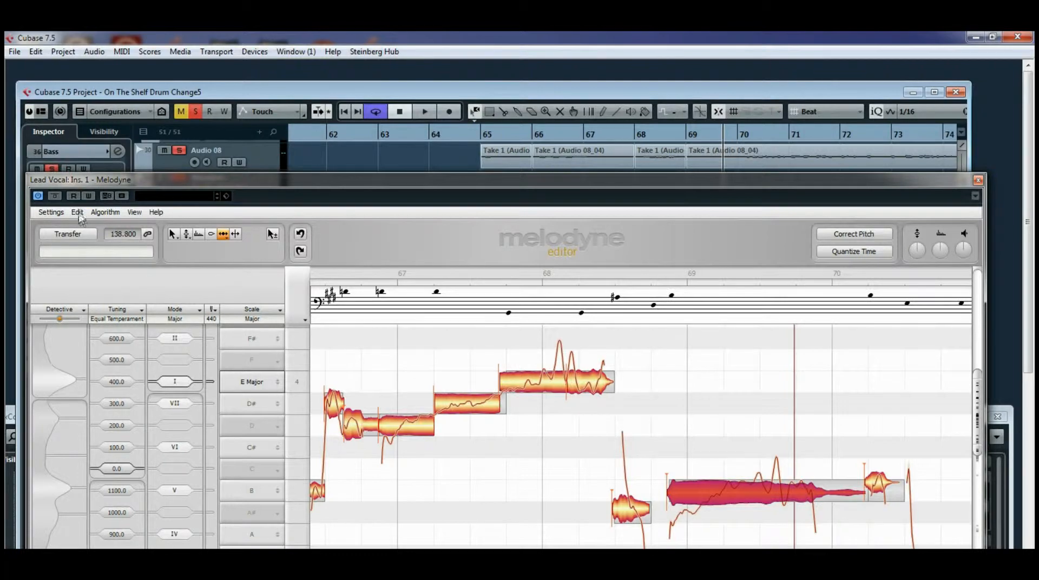
{"action": "left_click", "coordinate": [78, 217]}
{"action": "left_click", "coordinate": [90, 237]}
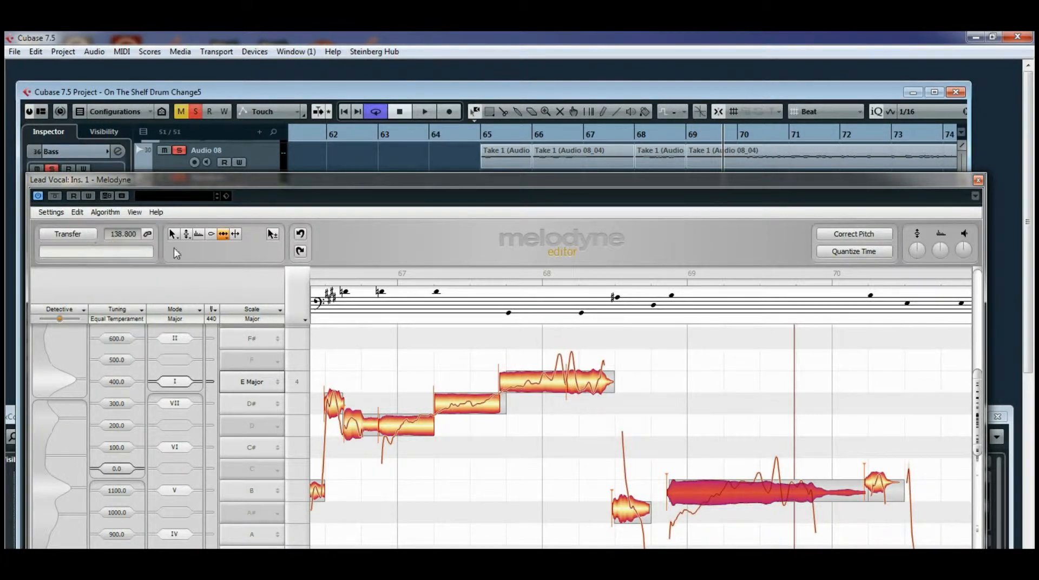
Activate the amplitude tool and play the vocal from bar 69 to just before bar 71.
{"action": "left_click_drag", "start_coordinate": [597, 181], "coordinate": [528, 103]}
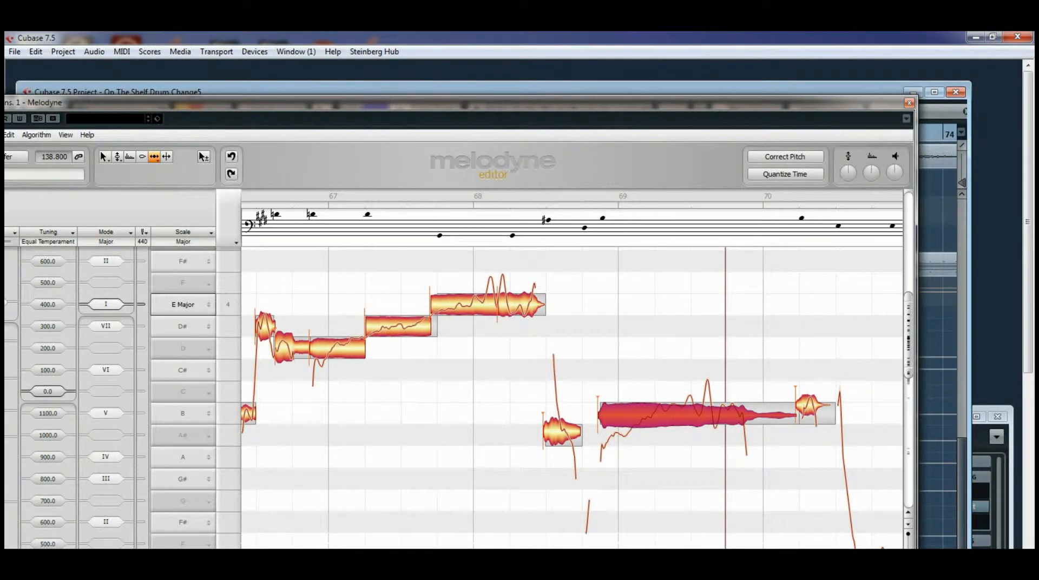
{"action": "scroll", "coordinate": [573, 398], "scroll_direction": "right", "scroll_amount": 4}
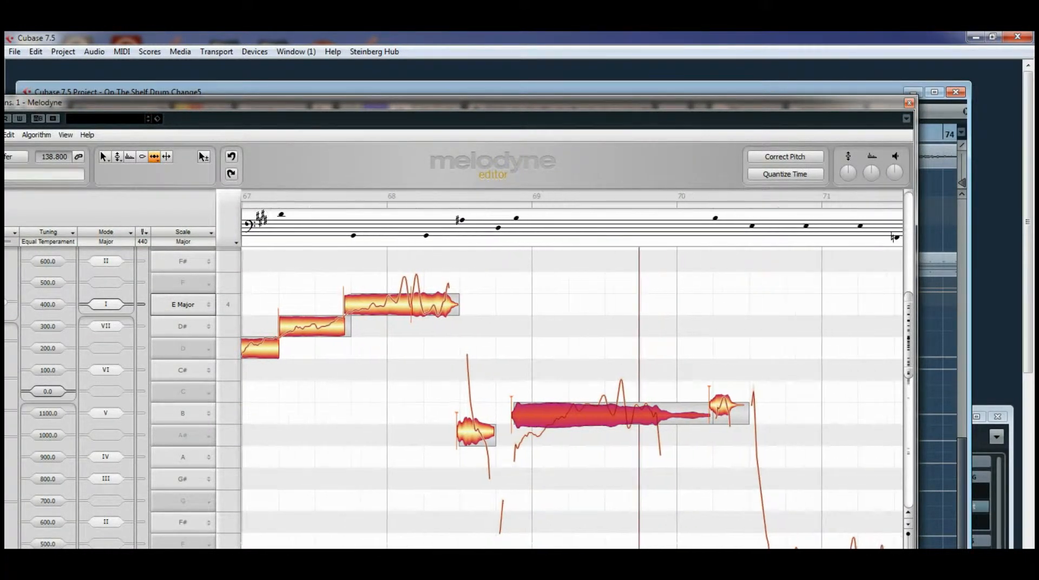
{"action": "scroll", "coordinate": [572, 398], "scroll_direction": "right", "scroll_amount": 3}
{"action": "scroll", "coordinate": [572, 398], "scroll_direction": "left", "scroll_amount": 12}
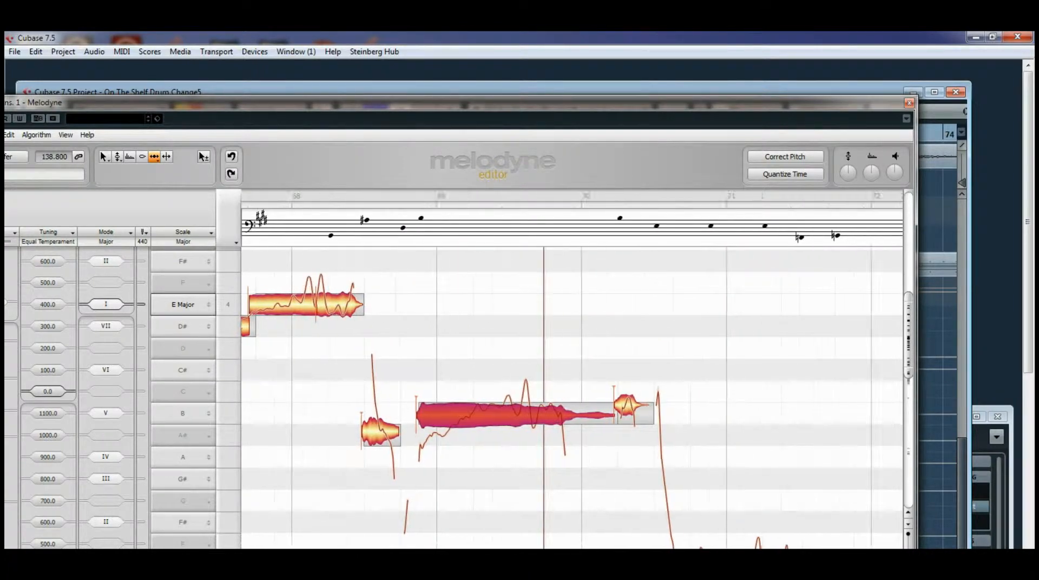
{"action": "scroll", "coordinate": [573, 398], "scroll_direction": "right", "scroll_amount": 18}
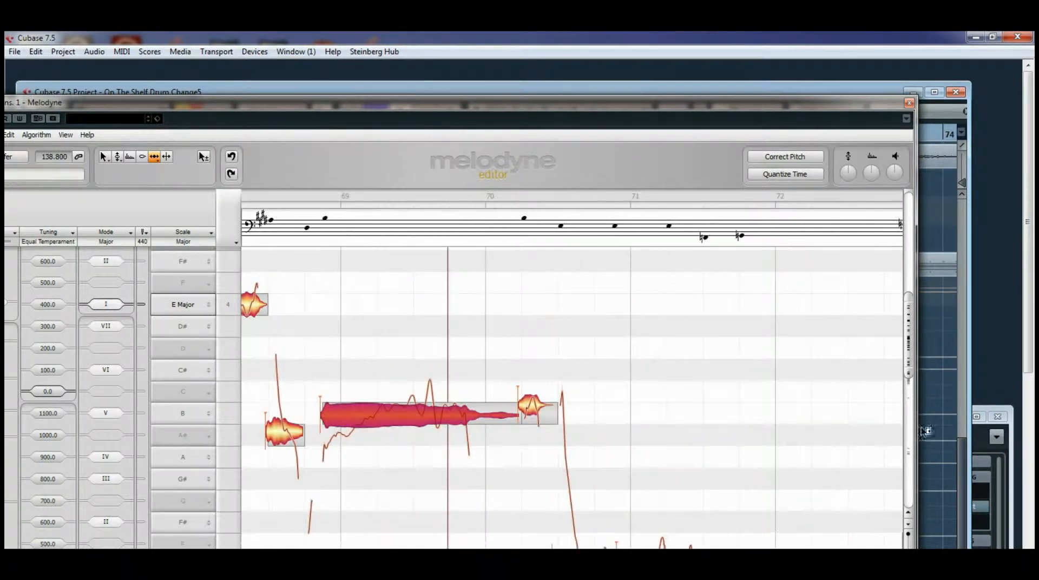
{"action": "left_click_drag", "start_coordinate": [911, 330], "coordinate": [911, 366]}
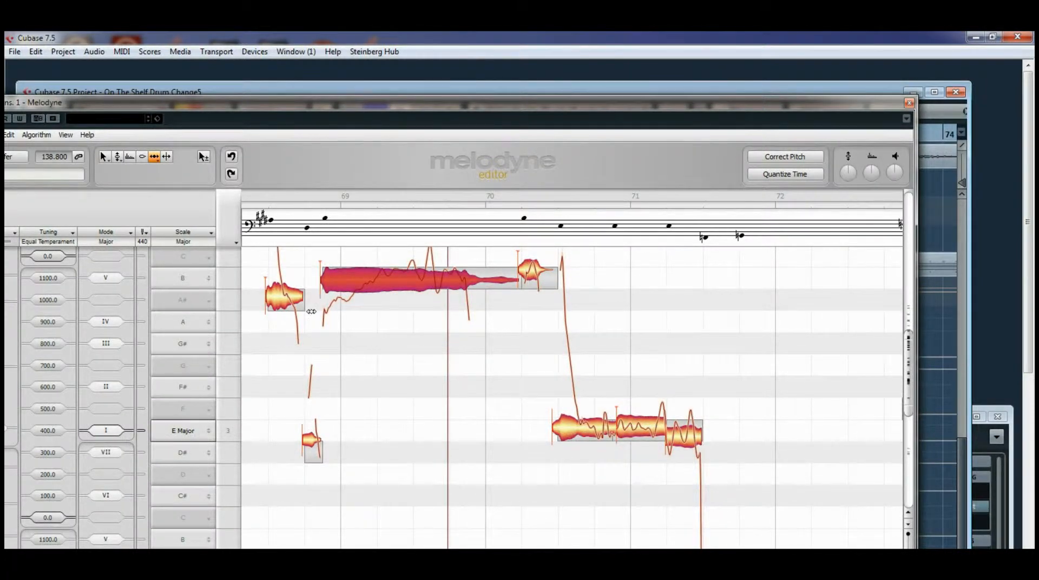
{"action": "left_click", "coordinate": [142, 157]}
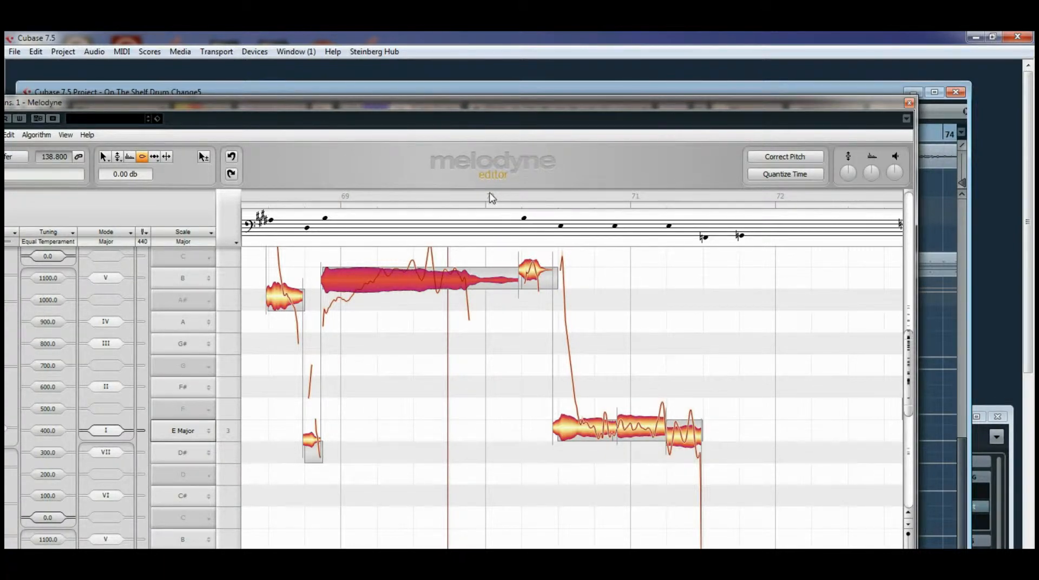
{"action": "left_click_drag", "start_coordinate": [406, 104], "coordinate": [446, 174]}
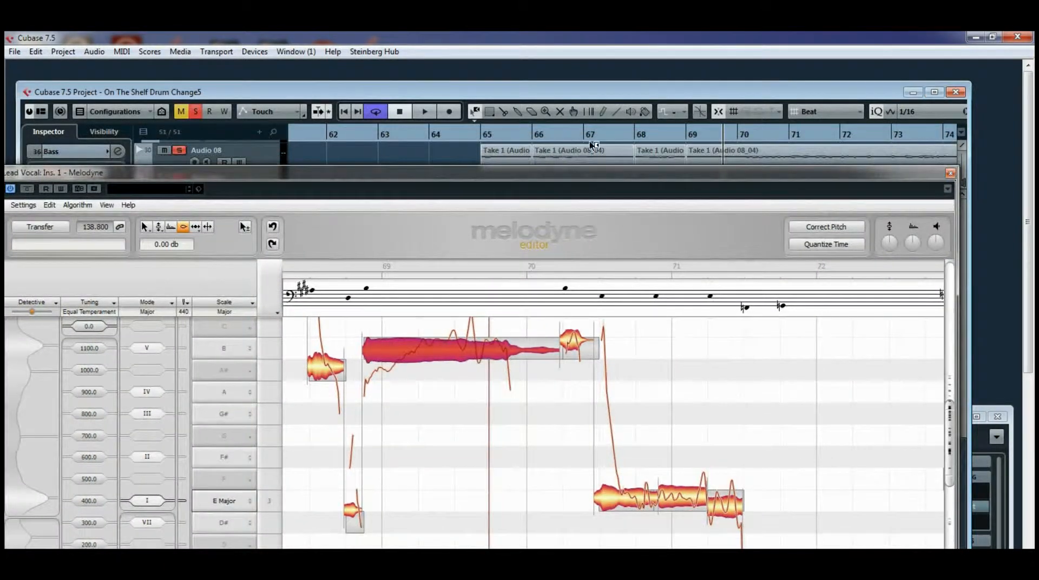
{"action": "left_click", "coordinate": [690, 140]}
{"action": "left_click", "coordinate": [425, 112]}
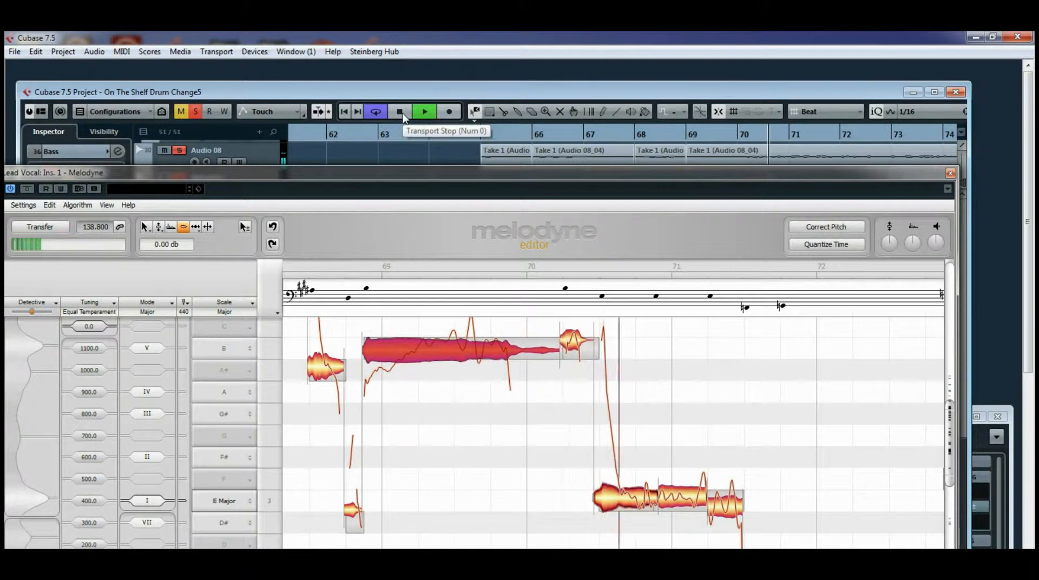
{"action": "left_click", "coordinate": [403, 115]}
Raise the volume of the short B3 note in bar 70 by 8.28 dB and play the passage.
{"action": "left_click", "coordinate": [574, 341]}
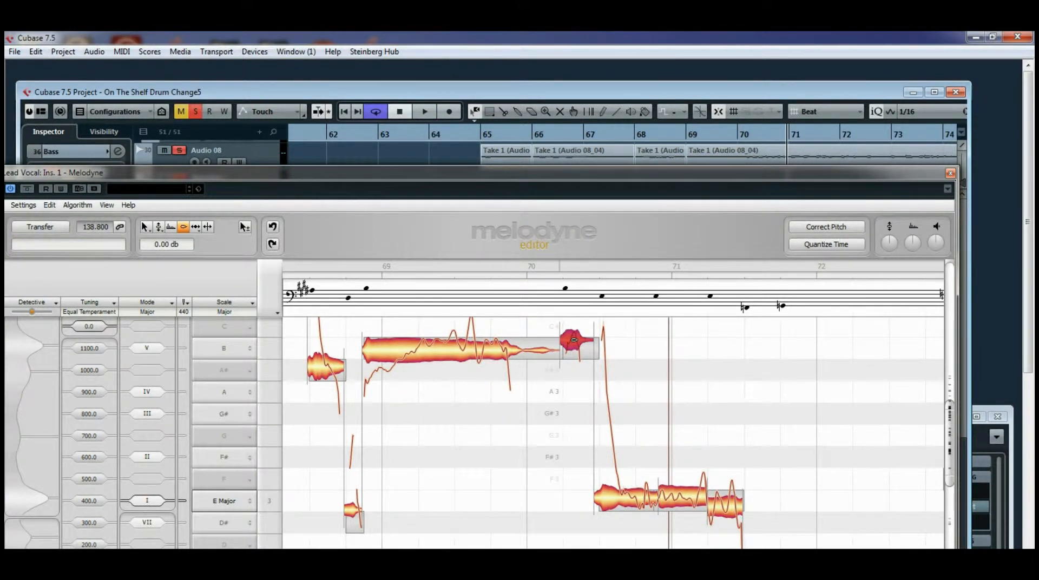
{"action": "left_click_drag", "start_coordinate": [575, 341], "coordinate": [599, 284]}
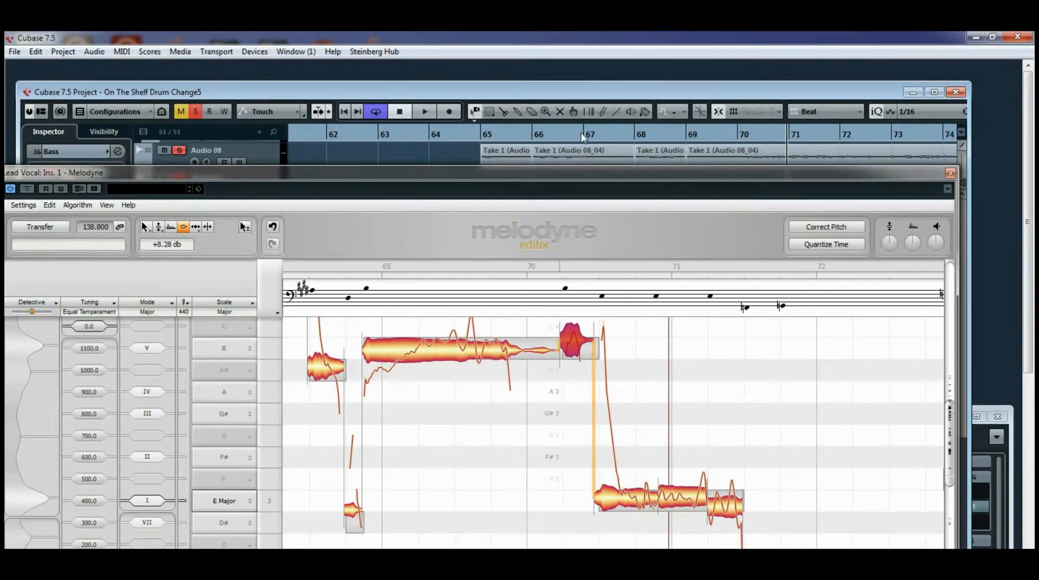
{"action": "left_click", "coordinate": [425, 112]}
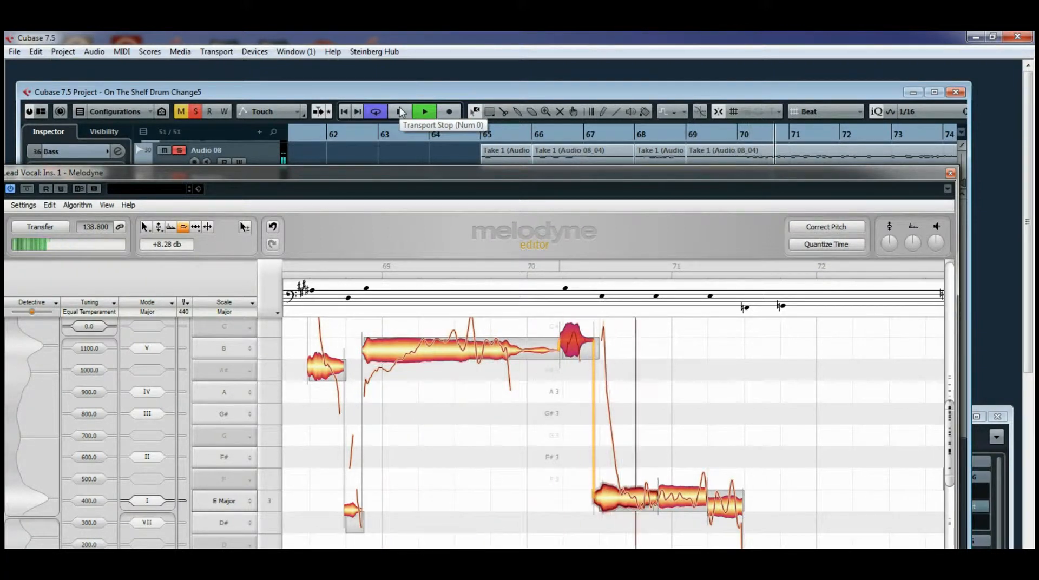
{"action": "left_click", "coordinate": [399, 110]}
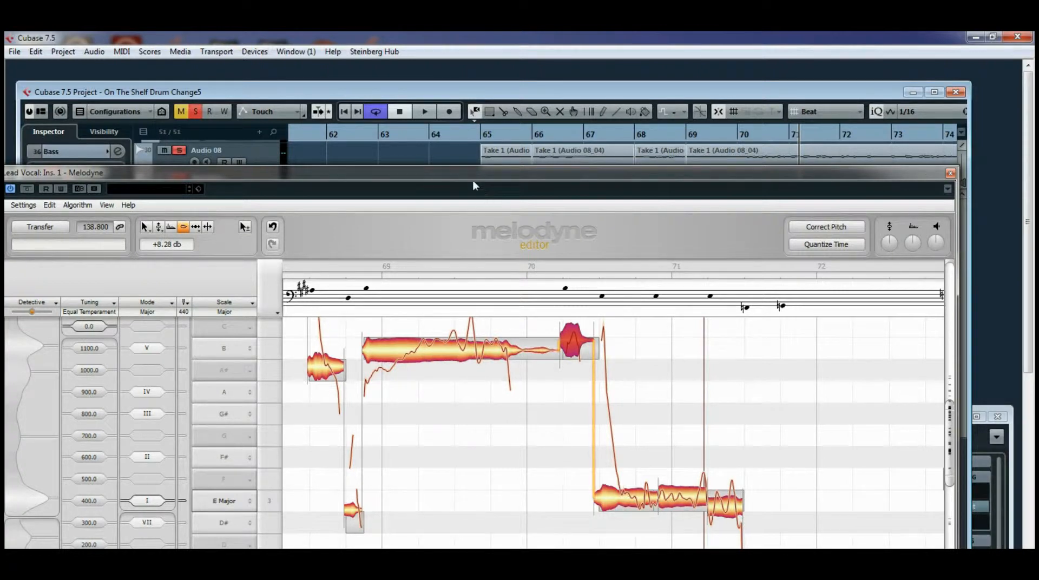
Select the three low notes around bar 71 with the pitch tool and play from bar 68 to about the middle of bar 71.
{"action": "left_click_drag", "start_coordinate": [470, 171], "coordinate": [465, 111]}
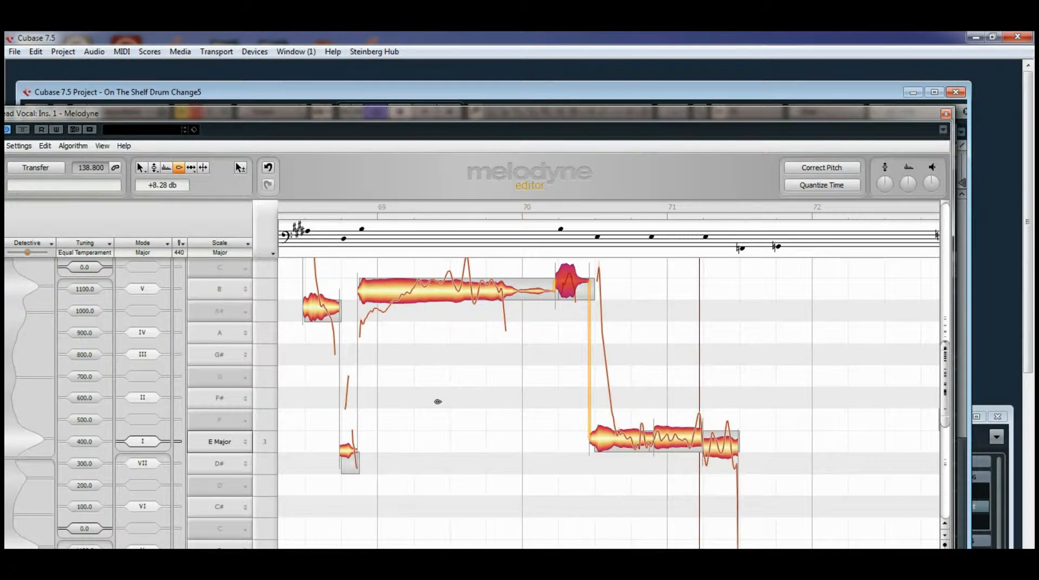
{"action": "left_click", "coordinate": [155, 169]}
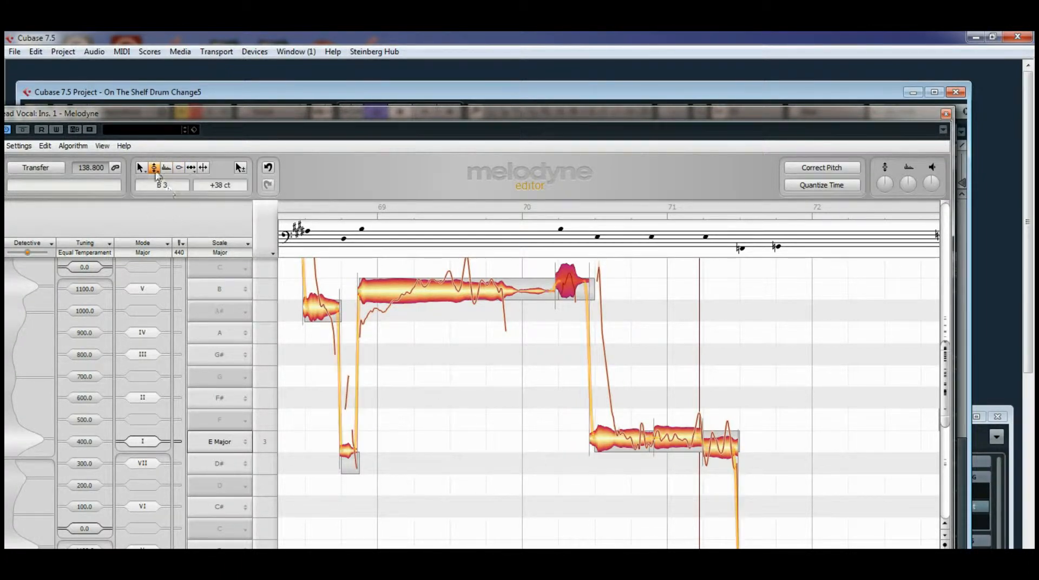
{"action": "left_click_drag", "start_coordinate": [572, 504], "coordinate": [739, 423]}
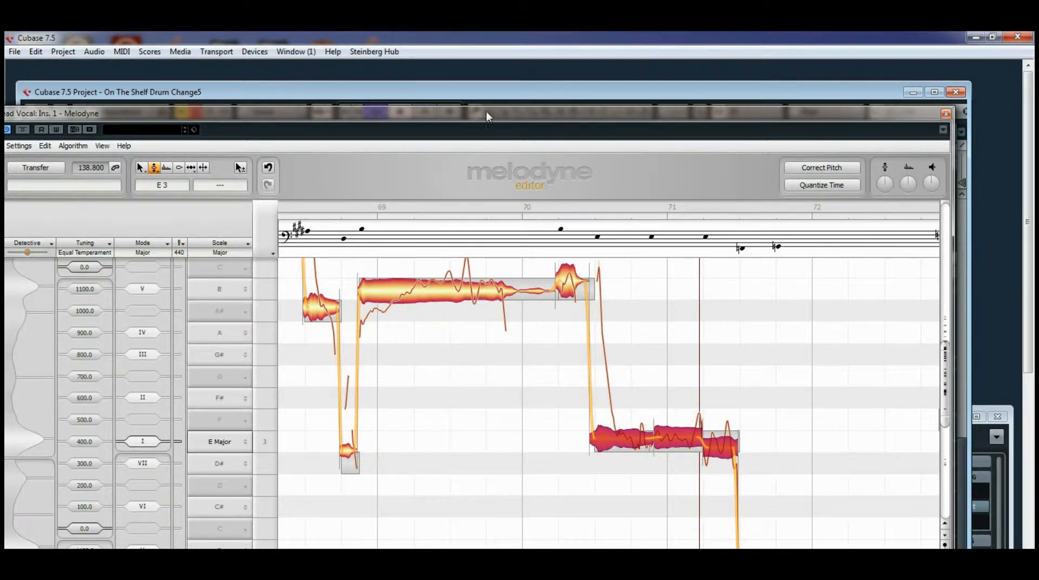
{"action": "left_click_drag", "start_coordinate": [486, 113], "coordinate": [497, 161]}
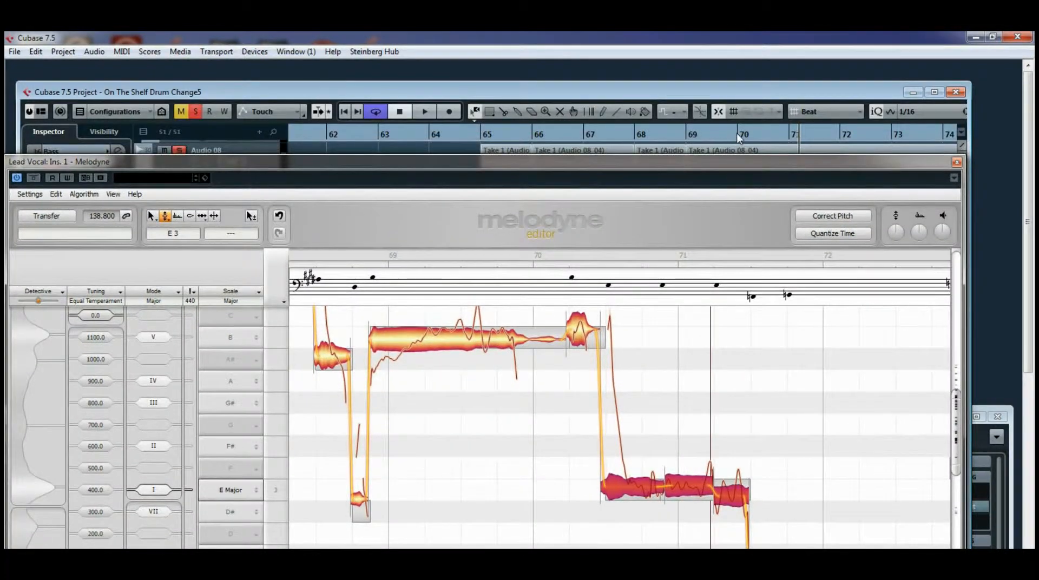
{"action": "left_click", "coordinate": [637, 135]}
{"action": "left_click", "coordinate": [424, 112]}
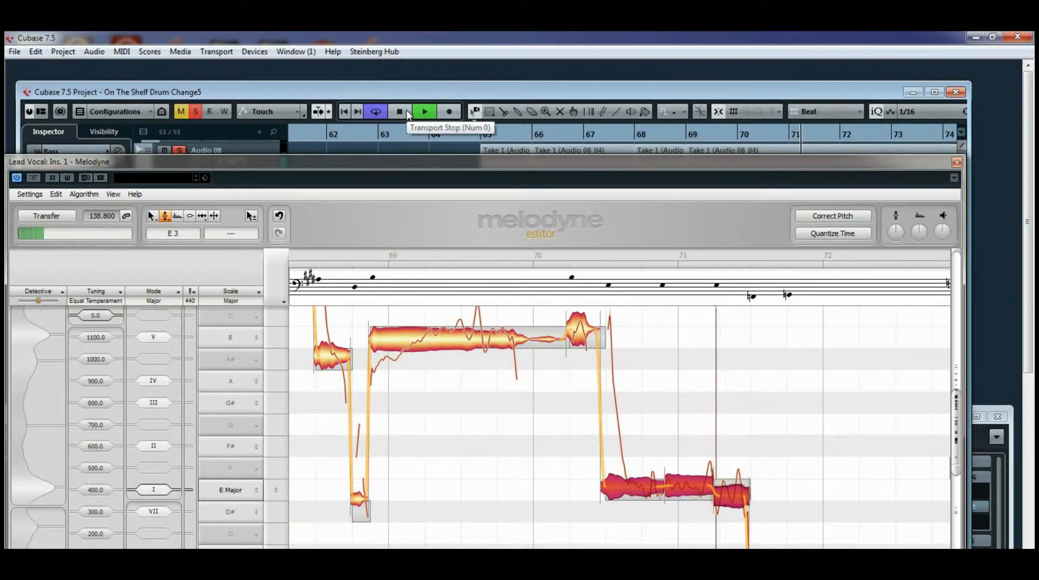
{"action": "key", "text": "space"}
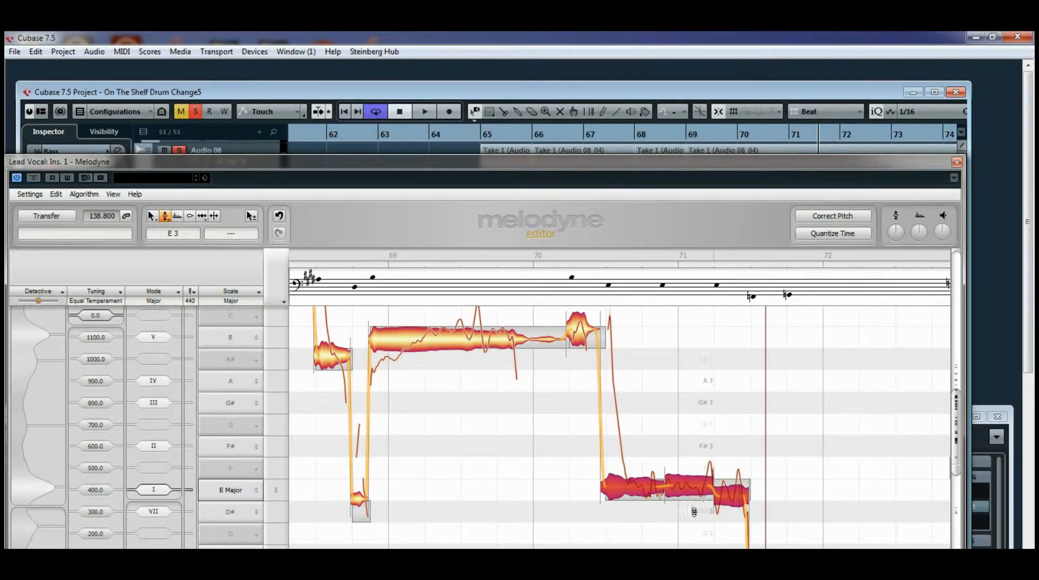
Try lowering the last low note in bar 71 to D#3, -1 ct, with playback from bar 69, and undo the pitch change.
{"action": "left_click", "coordinate": [728, 491]}
{"action": "left_click_drag", "start_coordinate": [228, 238], "coordinate": [250, 379]}
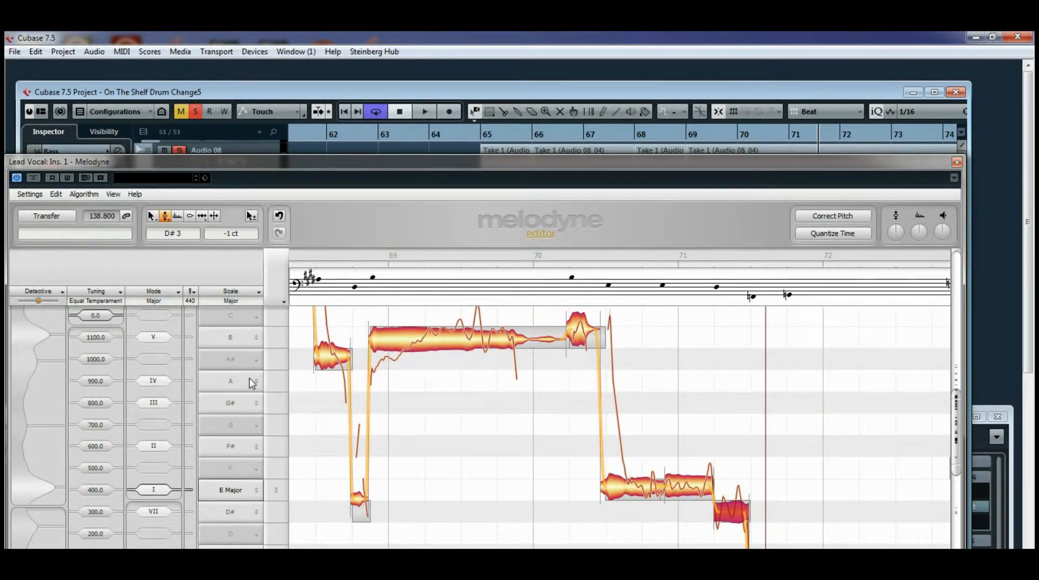
{"action": "left_click", "coordinate": [688, 134]}
{"action": "left_click", "coordinate": [425, 112]}
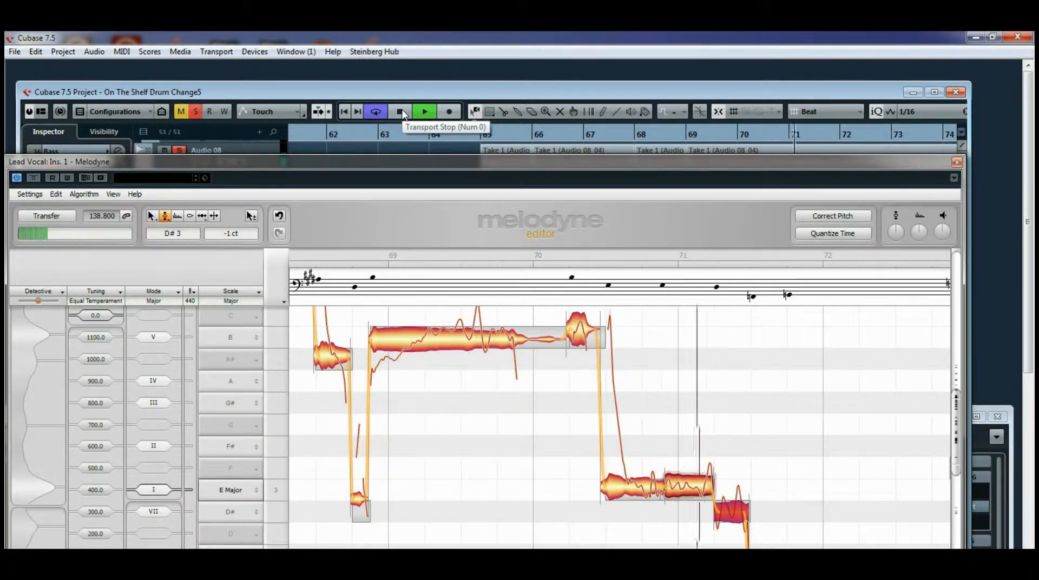
{"action": "left_click", "coordinate": [402, 111]}
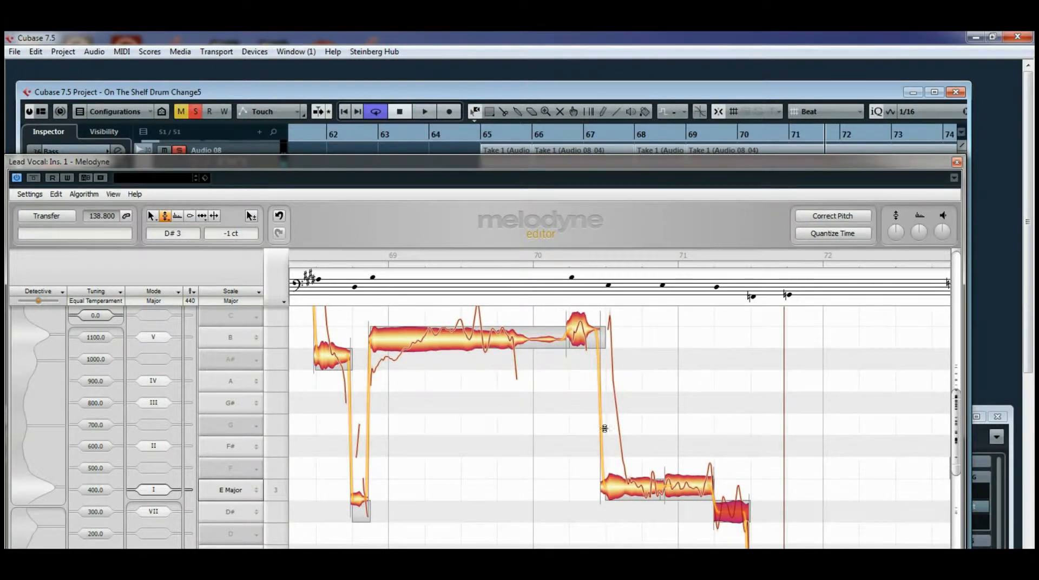
{"action": "left_click", "coordinate": [57, 195]}
{"action": "left_click", "coordinate": [66, 215]}
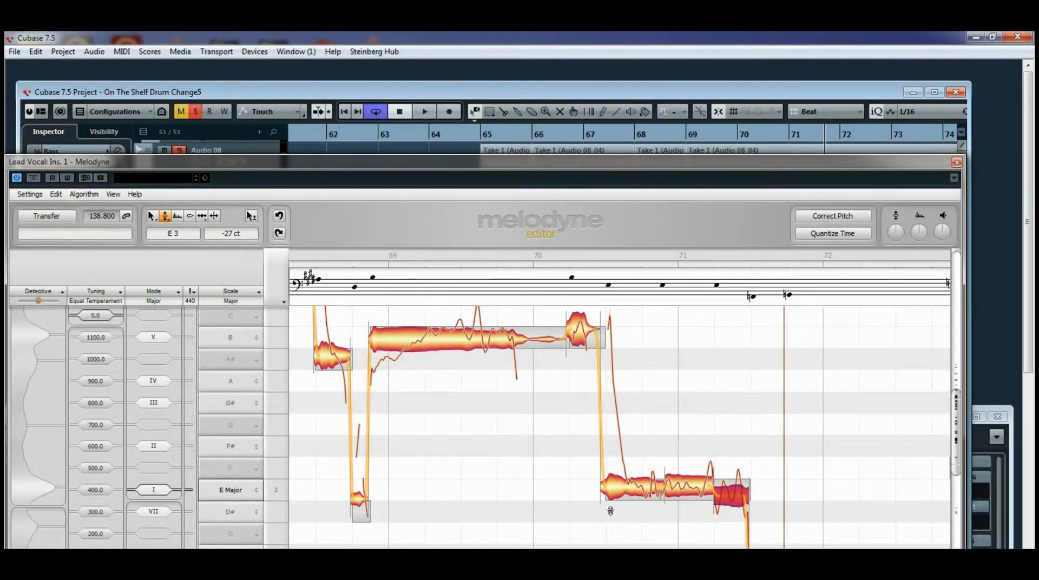
Try a formant shift of -50 ct on the three low notes around bar 71 with playback, and undo the shift.
{"action": "left_click_drag", "start_coordinate": [615, 529], "coordinate": [765, 472]}
{"action": "left_click", "coordinate": [178, 216]}
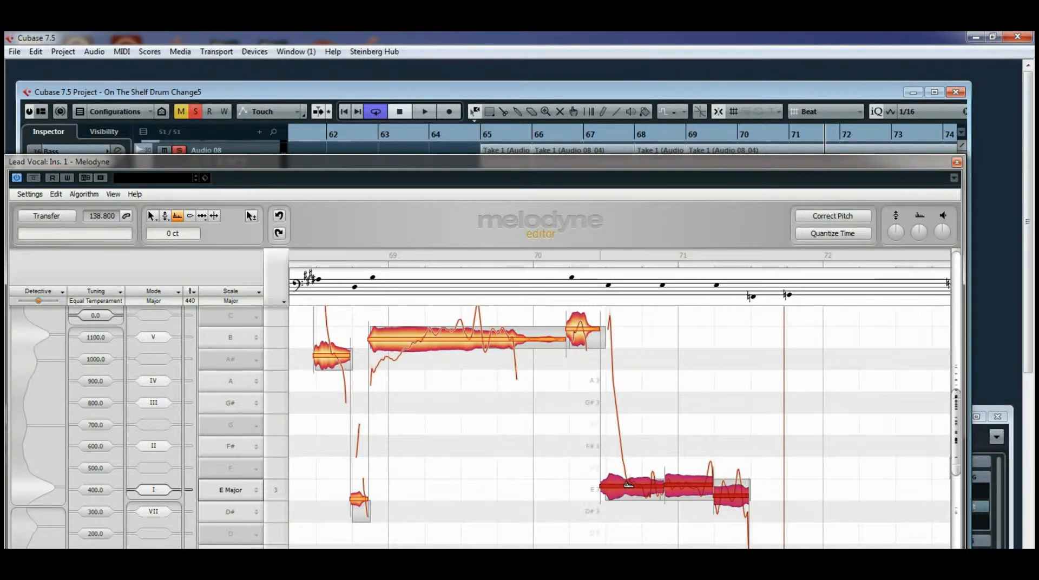
{"action": "left_click_drag", "start_coordinate": [628, 484], "coordinate": [628, 497]}
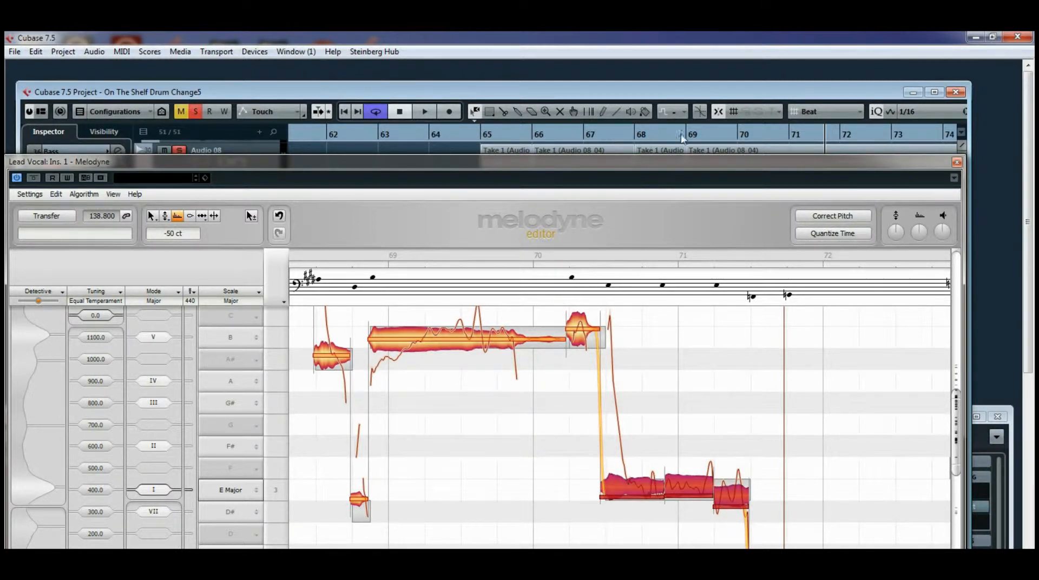
{"action": "left_click", "coordinate": [428, 112]}
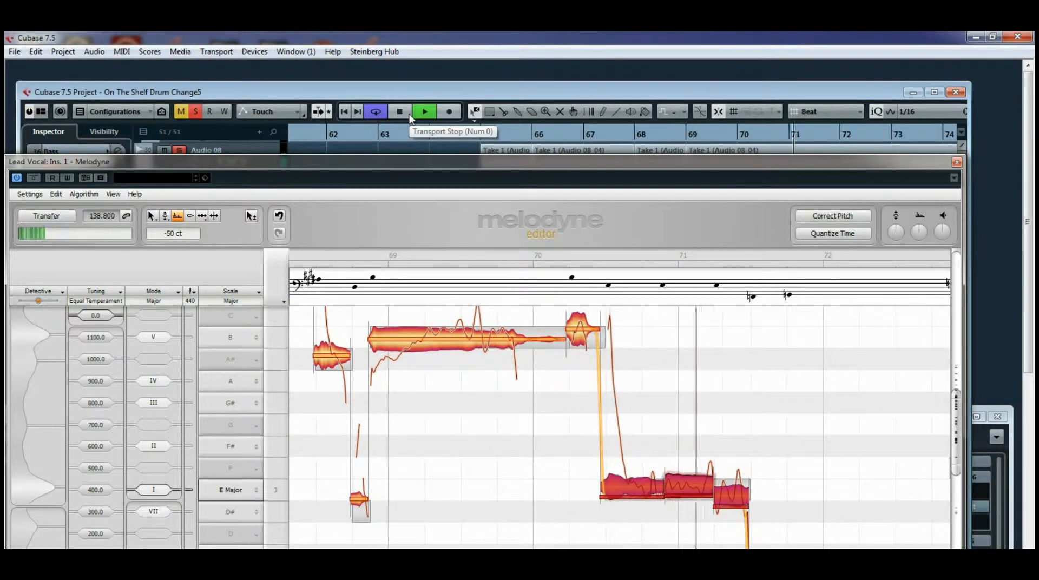
{"action": "left_click", "coordinate": [410, 115]}
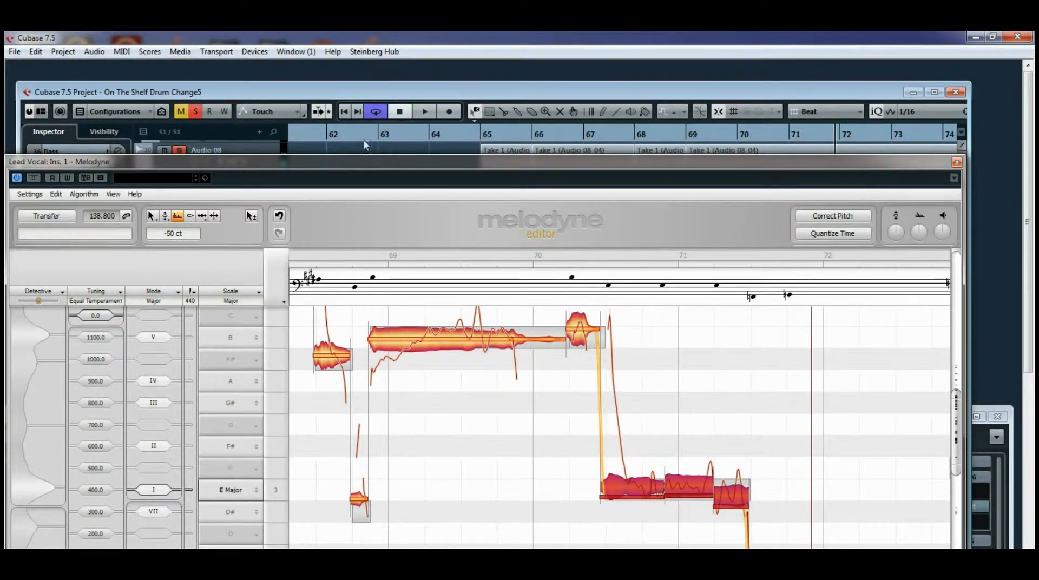
{"action": "left_click", "coordinate": [57, 195]}
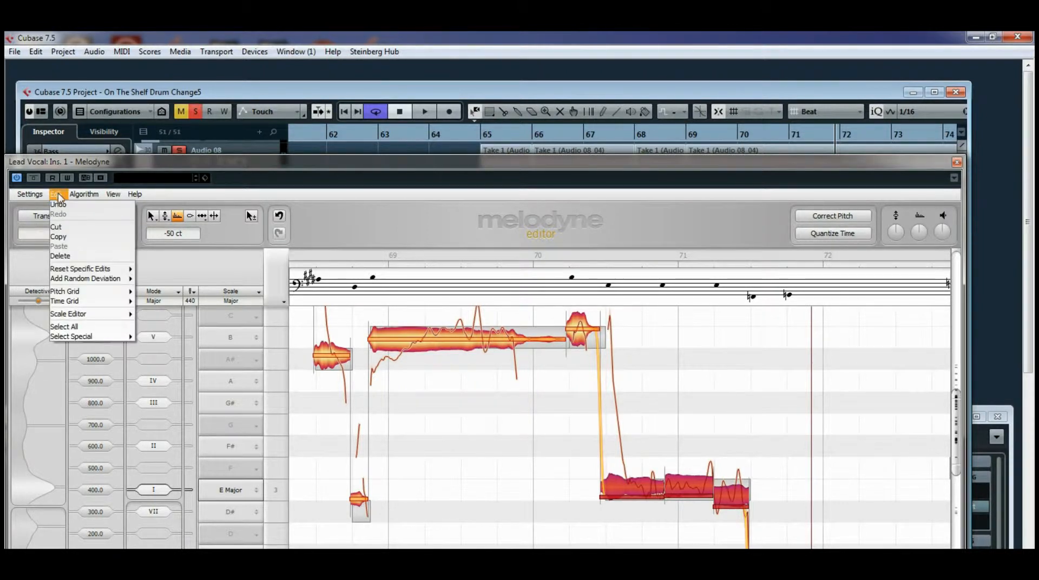
{"action": "left_click", "coordinate": [58, 205]}
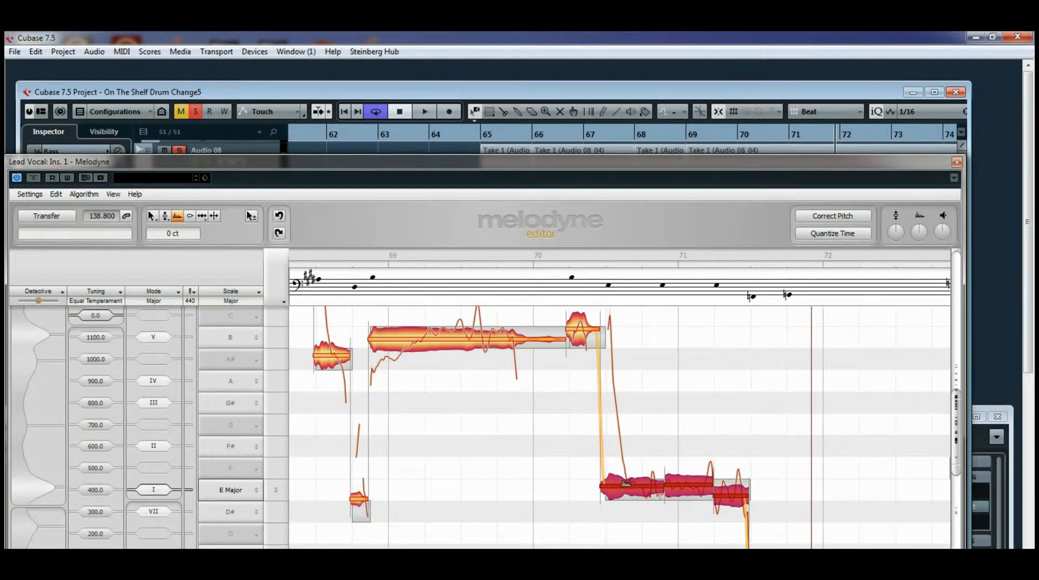
Shift the formants of the three low notes around bar 71 up by 139 ct and play from about bar 69.
{"action": "left_click_drag", "start_coordinate": [626, 483], "coordinate": [626, 452]}
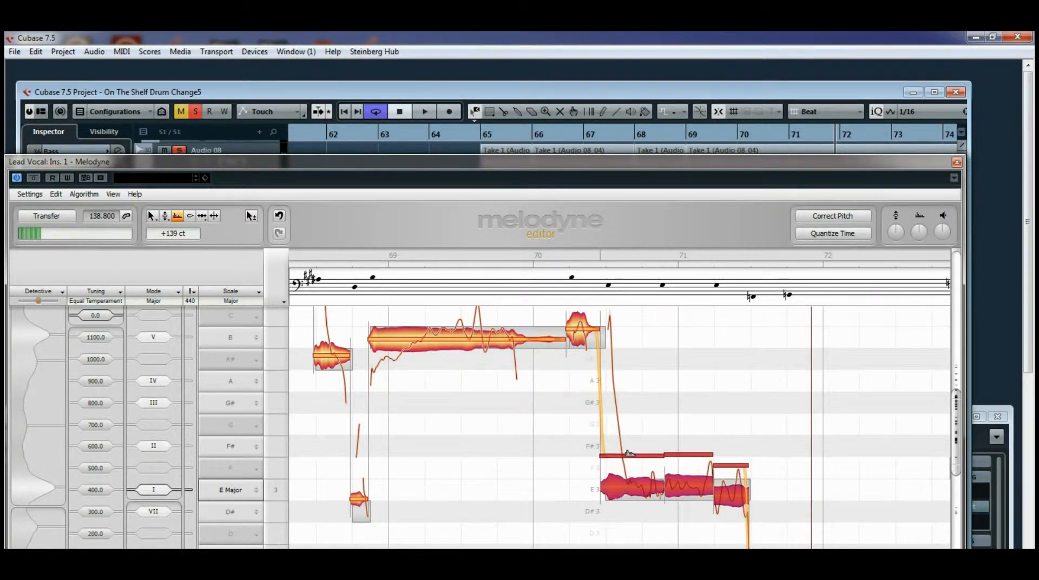
{"action": "left_click", "coordinate": [688, 136]}
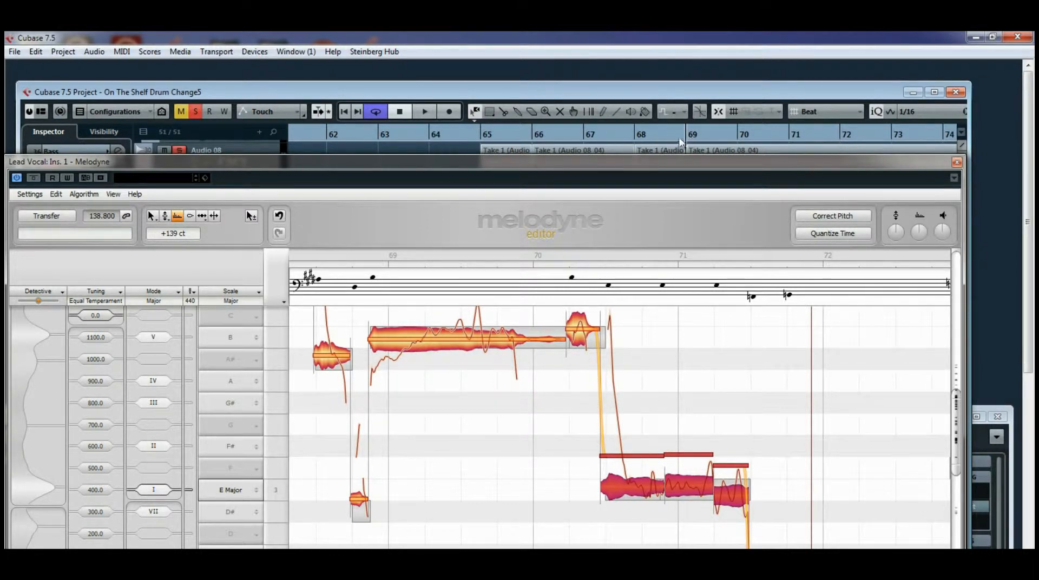
{"action": "left_click", "coordinate": [425, 111]}
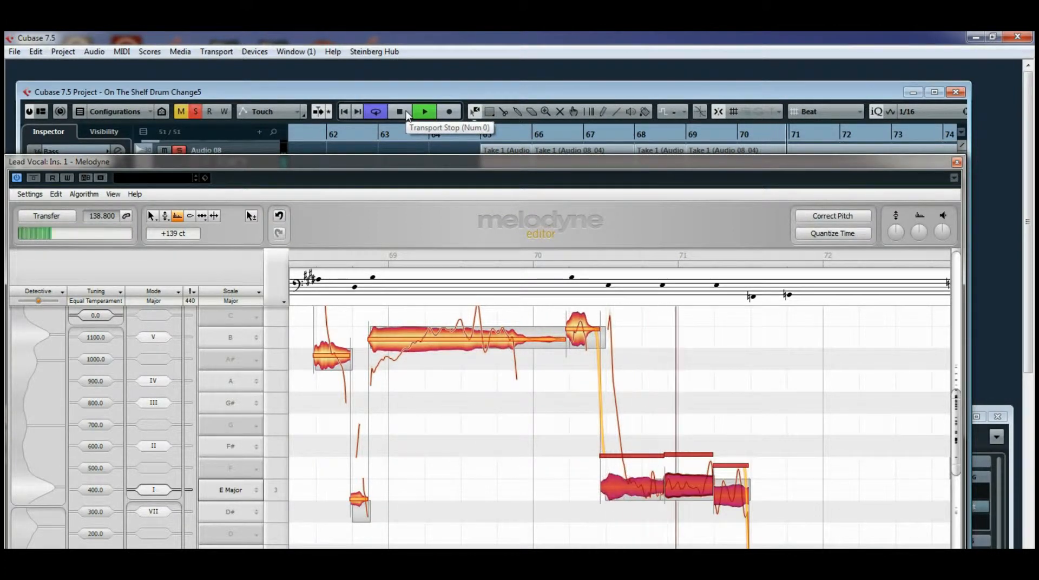
{"action": "left_click", "coordinate": [404, 112]}
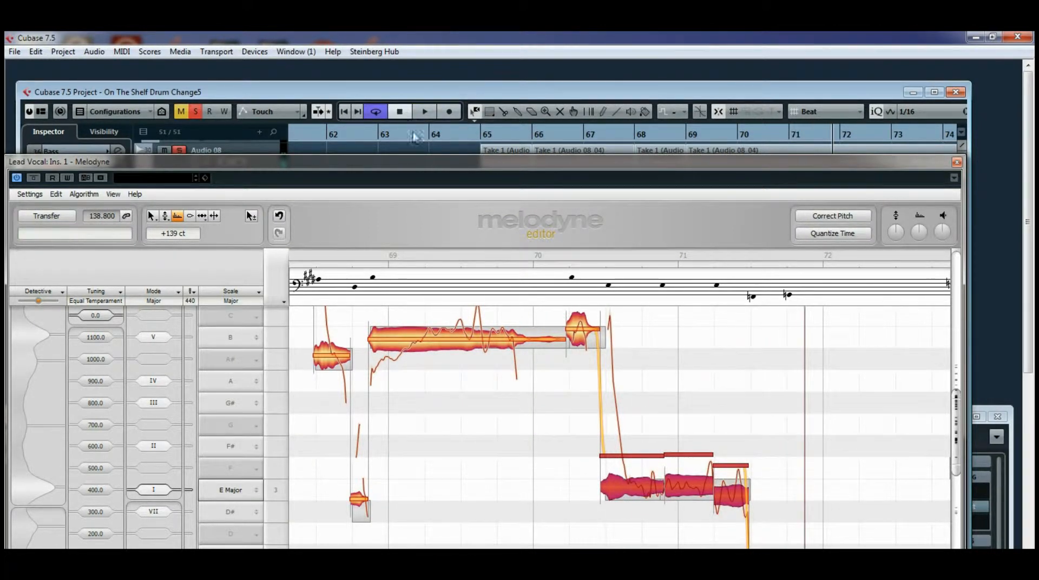
Close the Lead Vocal's Melodyne editor after looking over its notes back to bar 63.
{"action": "left_click_drag", "start_coordinate": [401, 165], "coordinate": [393, 129]}
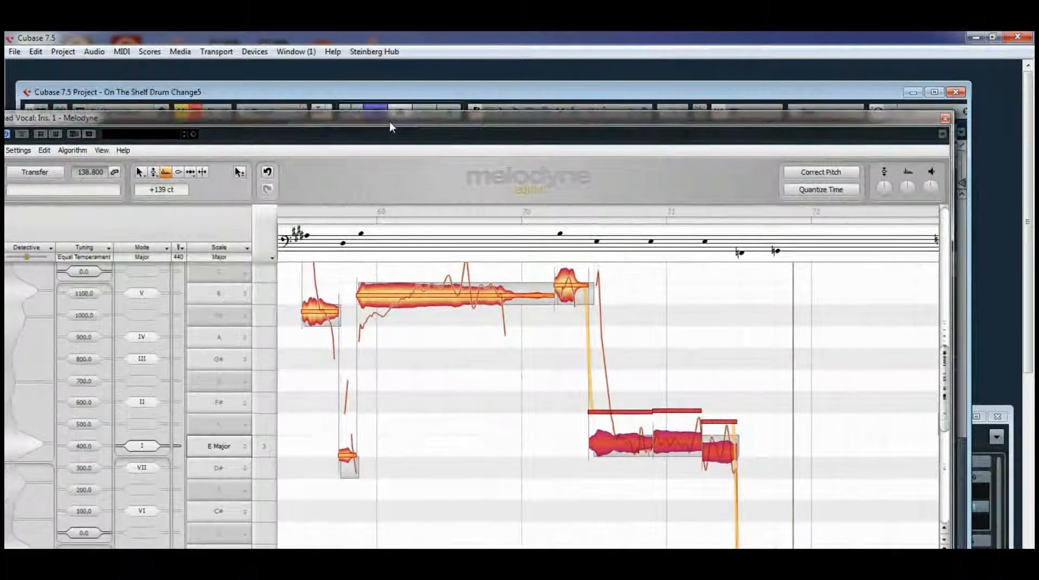
{"action": "left_click", "coordinate": [165, 172]}
{"action": "scroll", "coordinate": [608, 403], "scroll_direction": "right", "scroll_amount": 4}
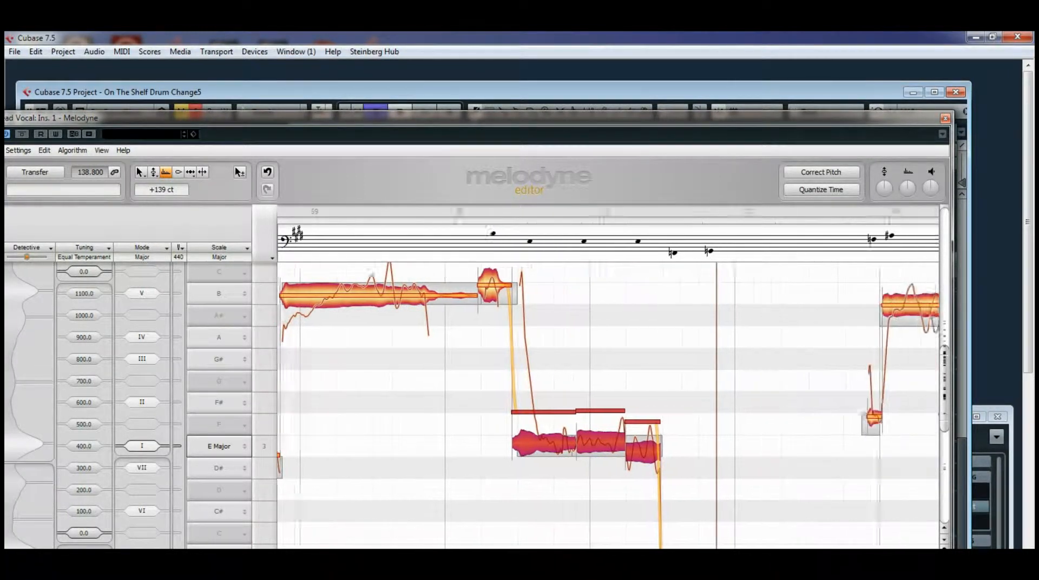
{"action": "scroll", "coordinate": [609, 403], "scroll_direction": "left", "scroll_amount": 9}
{"action": "scroll", "coordinate": [643, 475], "scroll_direction": "left", "scroll_amount": 6}
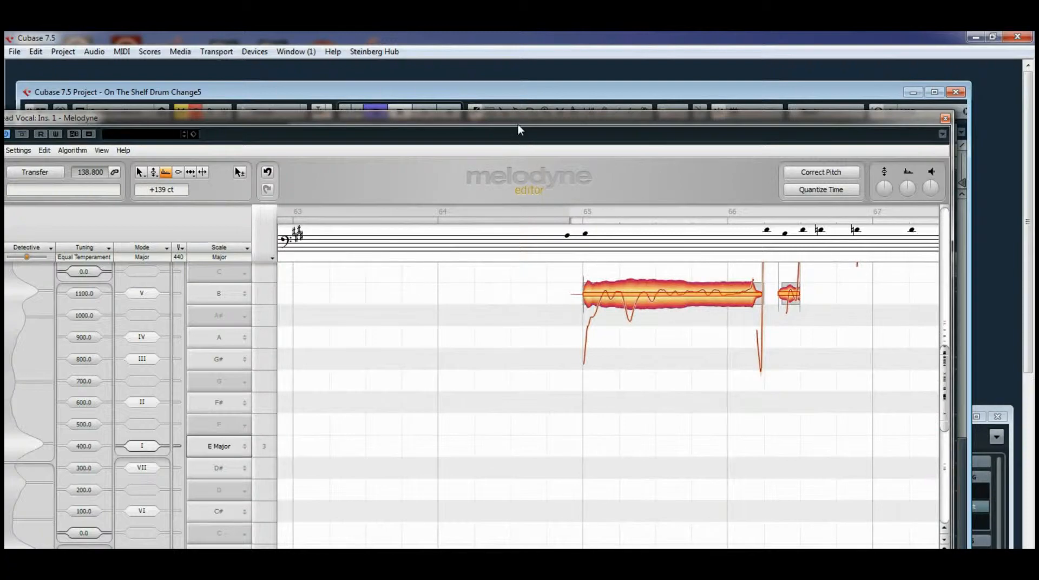
{"action": "left_click_drag", "start_coordinate": [518, 125], "coordinate": [546, 207]}
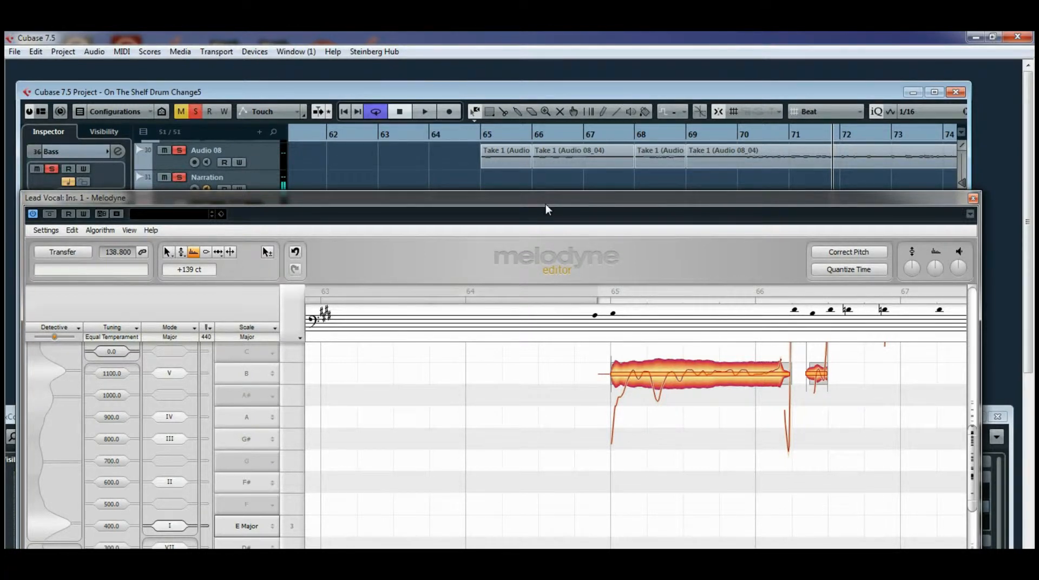
{"action": "left_click_drag", "start_coordinate": [546, 204], "coordinate": [575, 149]}
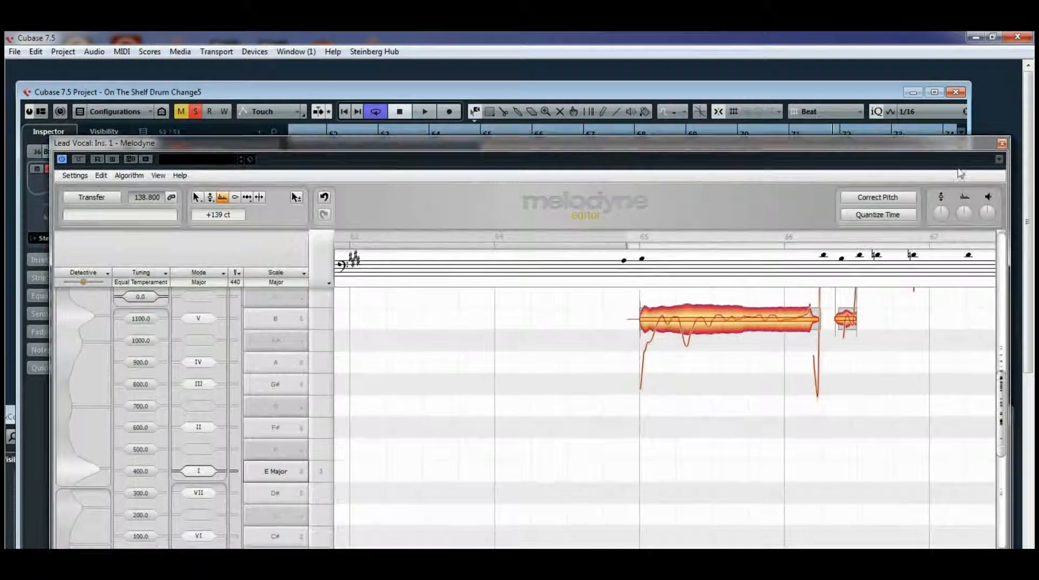
{"action": "left_click", "coordinate": [1003, 144]}
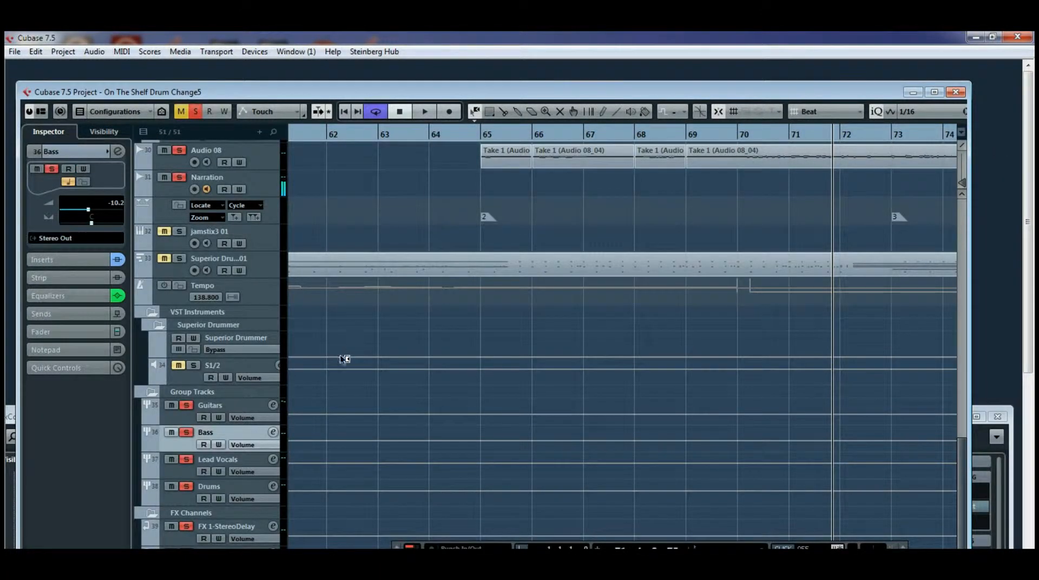
Examine the insert effects in the channel settings of the Audio 08 and Narration tracks.
{"action": "scroll", "coordinate": [332, 381], "scroll_direction": "up", "scroll_amount": 10}
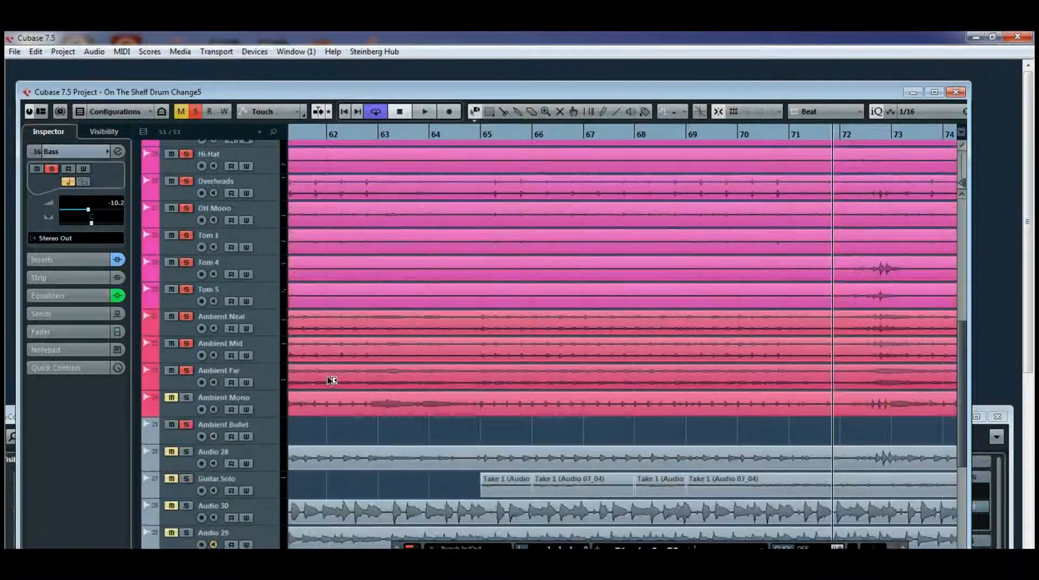
{"action": "scroll", "coordinate": [331, 380], "scroll_direction": "down", "scroll_amount": 4}
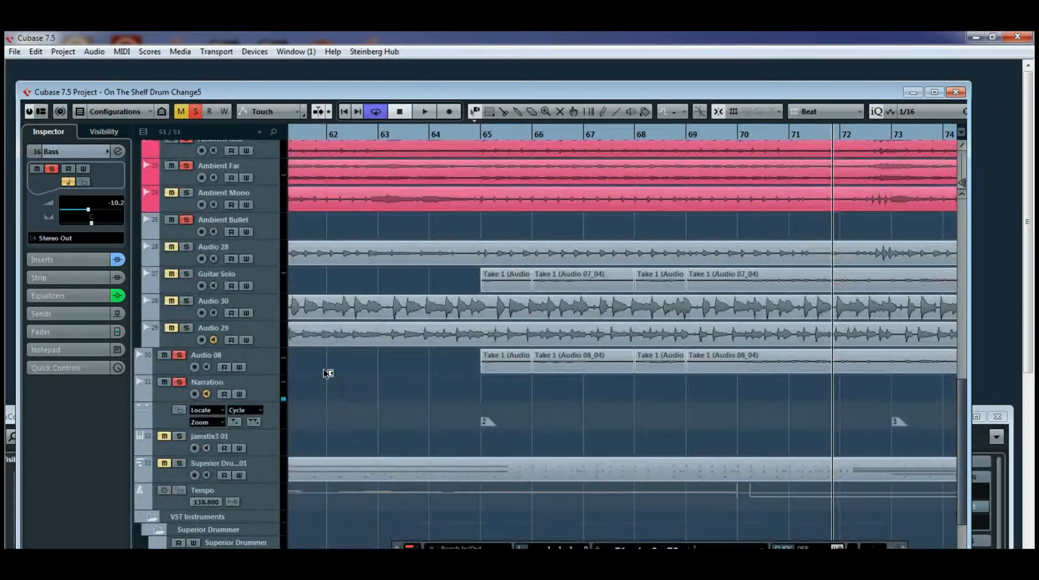
{"action": "left_click", "coordinate": [268, 364]}
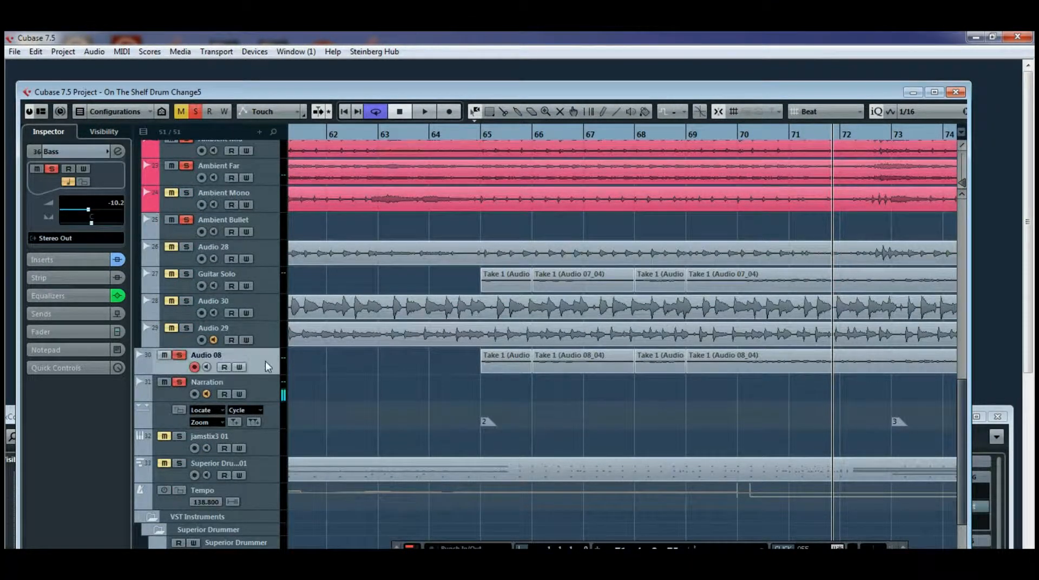
{"action": "left_click", "coordinate": [119, 151]}
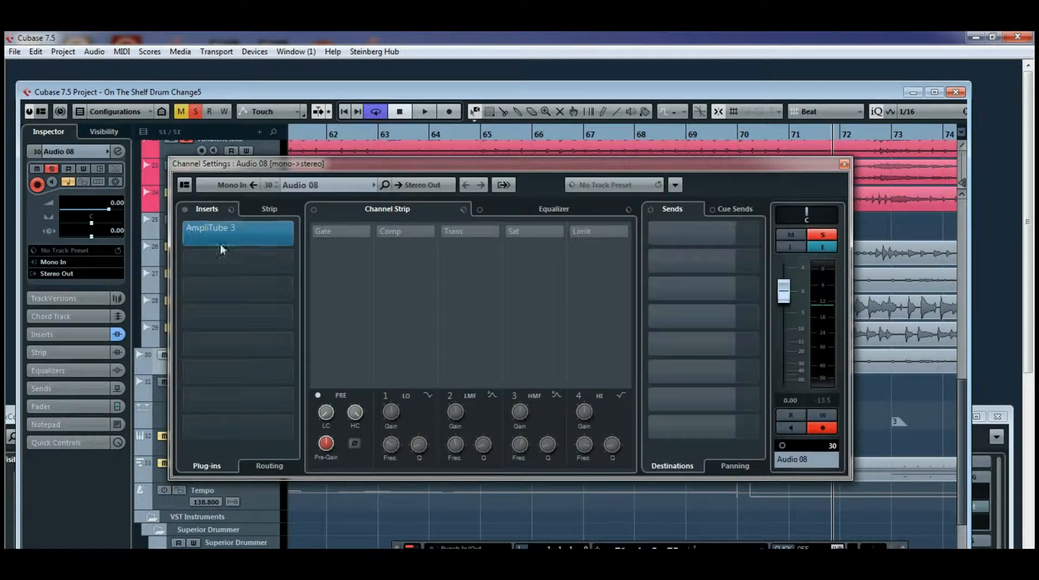
{"action": "left_click", "coordinate": [844, 164]}
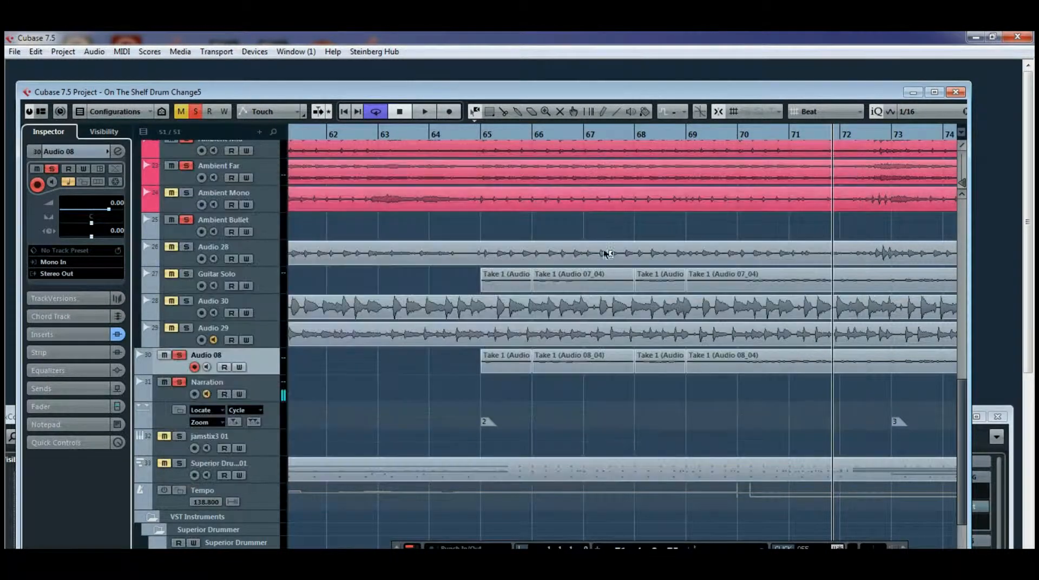
{"action": "left_click", "coordinate": [261, 384]}
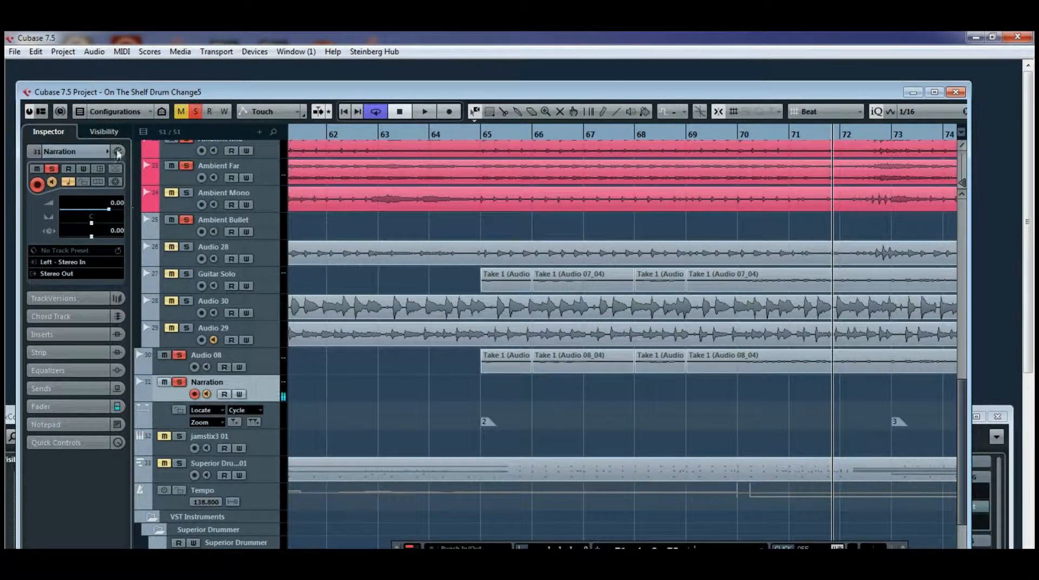
{"action": "left_click", "coordinate": [118, 152]}
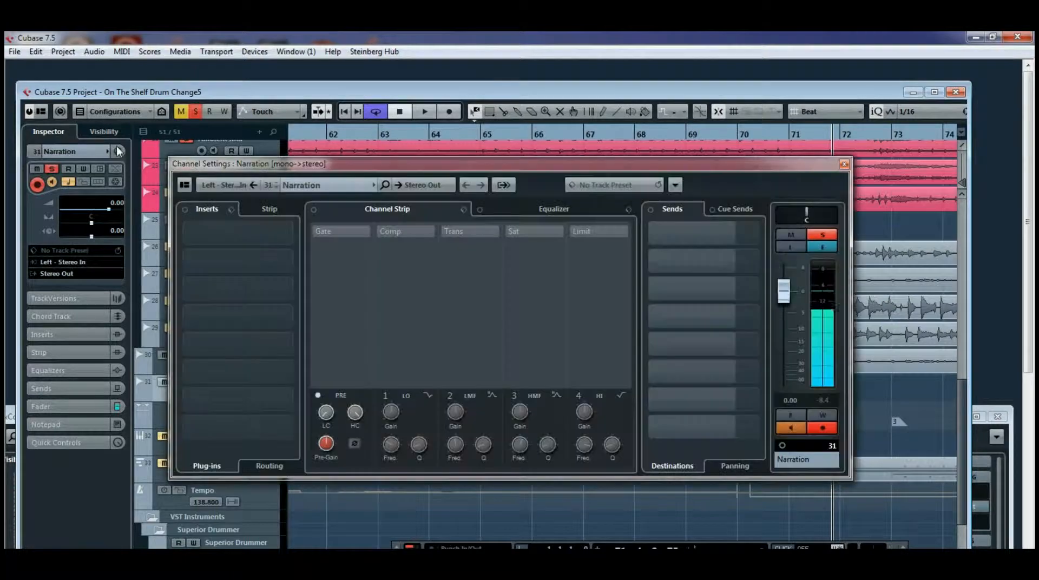
{"action": "left_click", "coordinate": [846, 165]}
Remove Melodyne from the Lead Vocal track's first insert slot and close its channel settings.
{"action": "scroll", "coordinate": [318, 360], "scroll_direction": "up", "scroll_amount": 6}
{"action": "scroll", "coordinate": [243, 293], "scroll_direction": "up", "scroll_amount": 4}
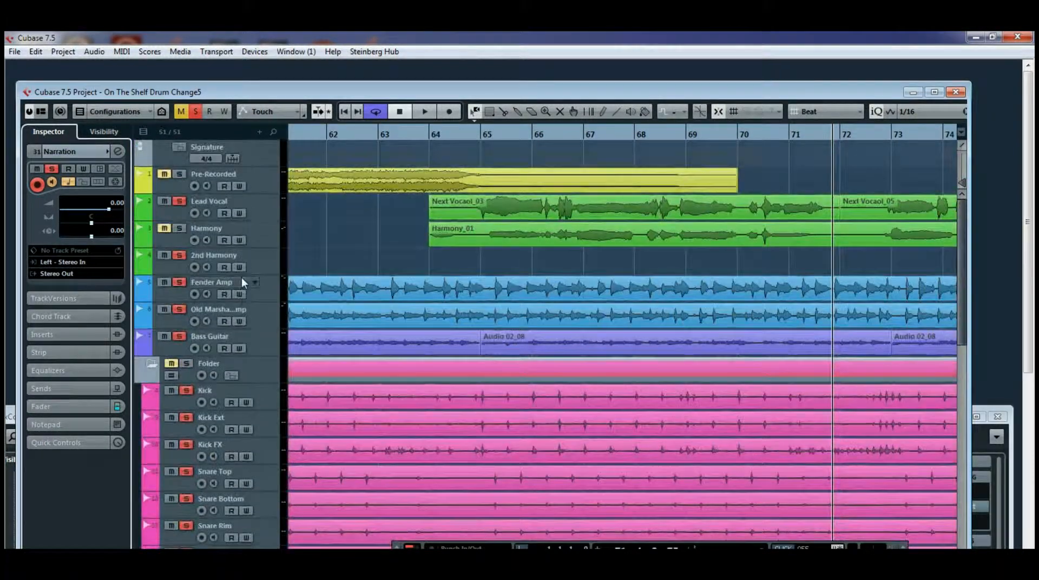
{"action": "left_click", "coordinate": [167, 212]}
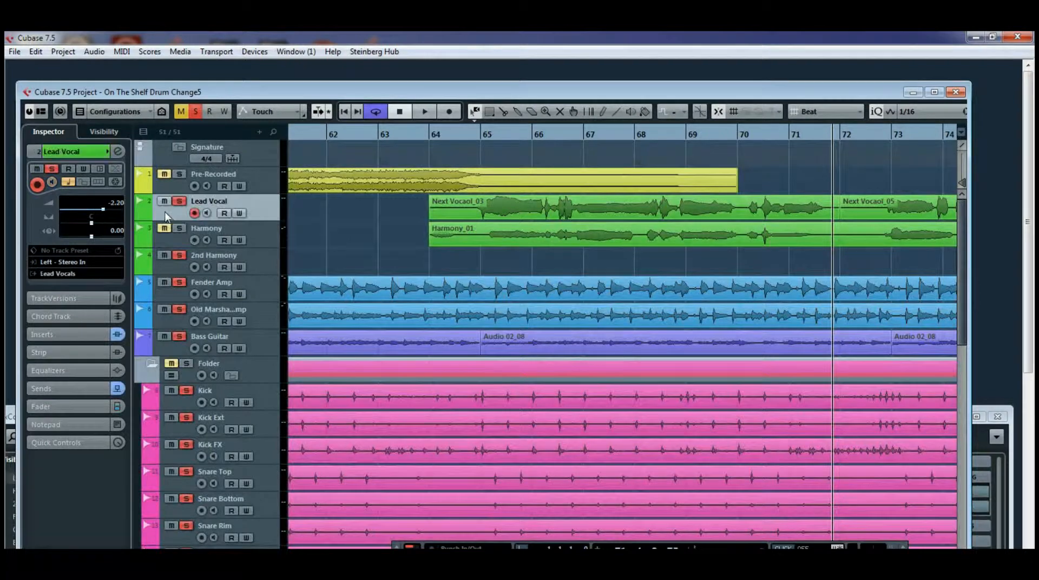
{"action": "left_click", "coordinate": [117, 151]}
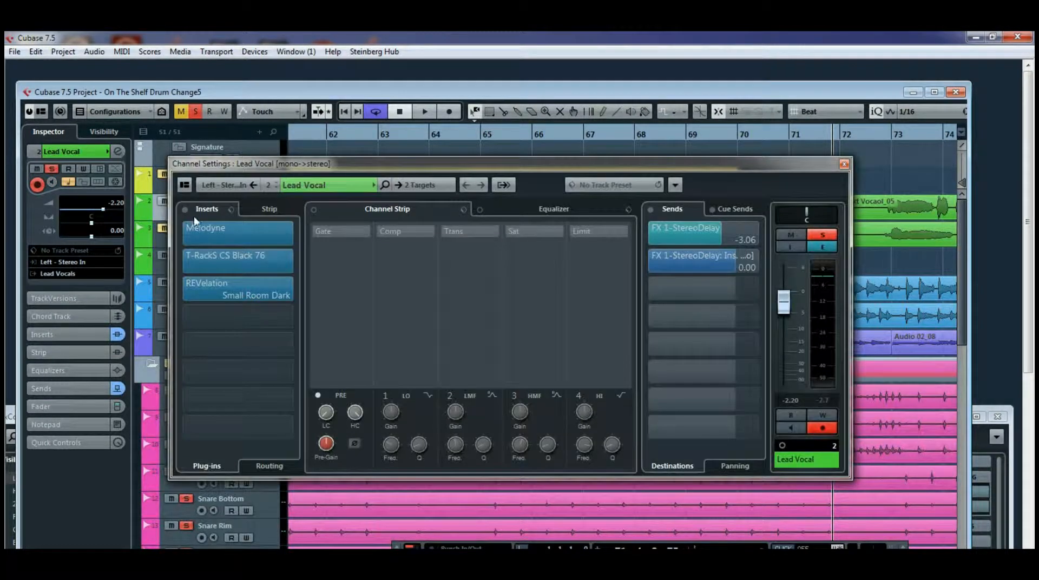
{"action": "left_click", "coordinate": [291, 241]}
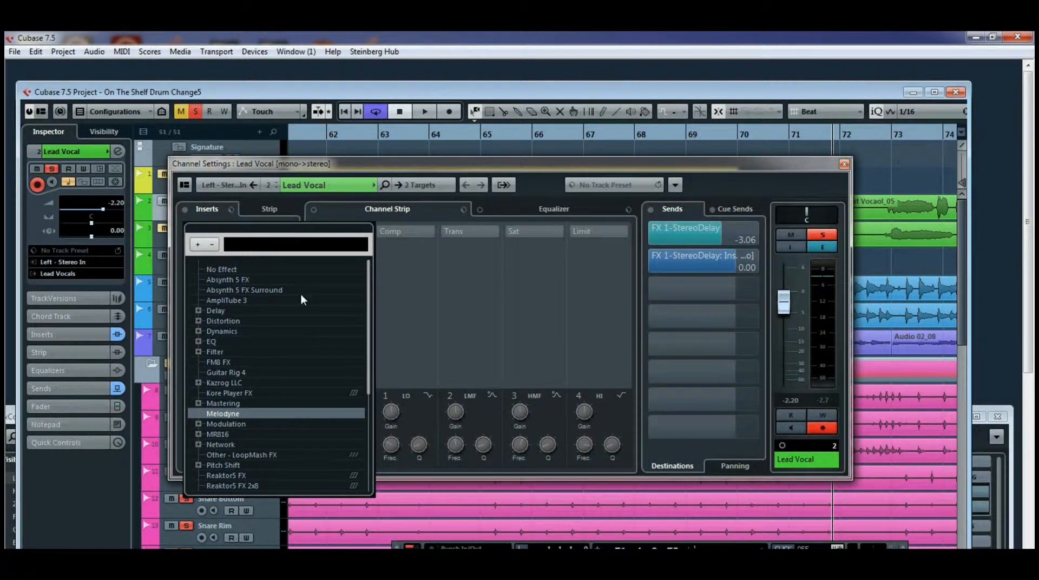
{"action": "left_click", "coordinate": [235, 269]}
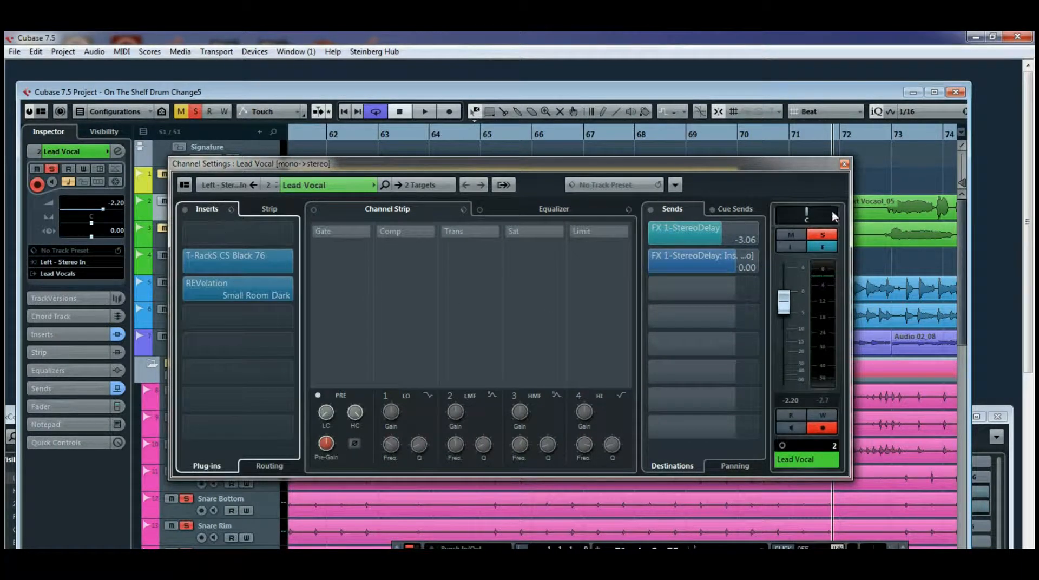
{"action": "left_click", "coordinate": [845, 165]}
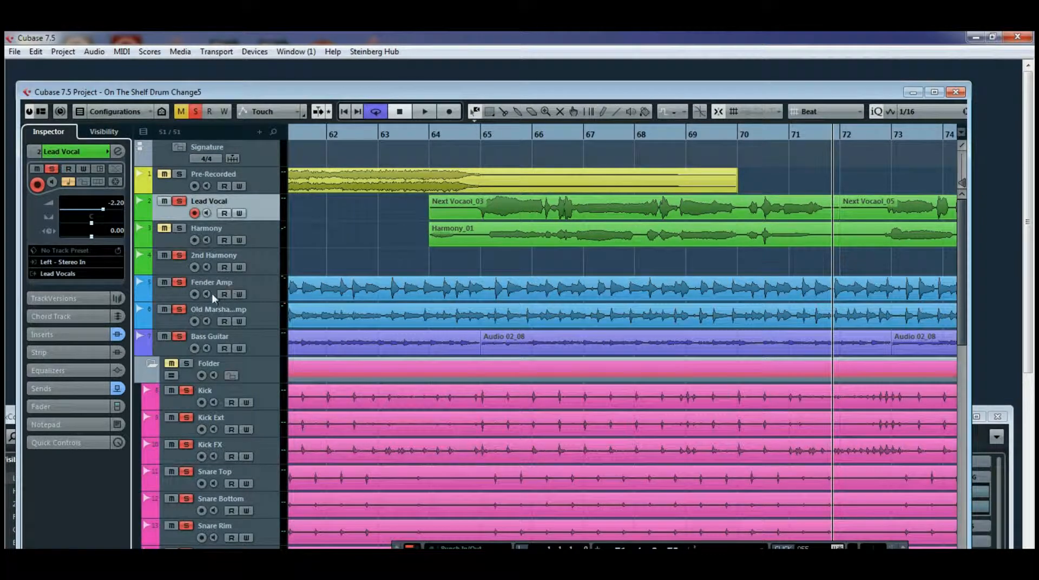
Open the Fender Amp track's channel settings and move the window clear of the timeline.
{"action": "left_click", "coordinate": [171, 298]}
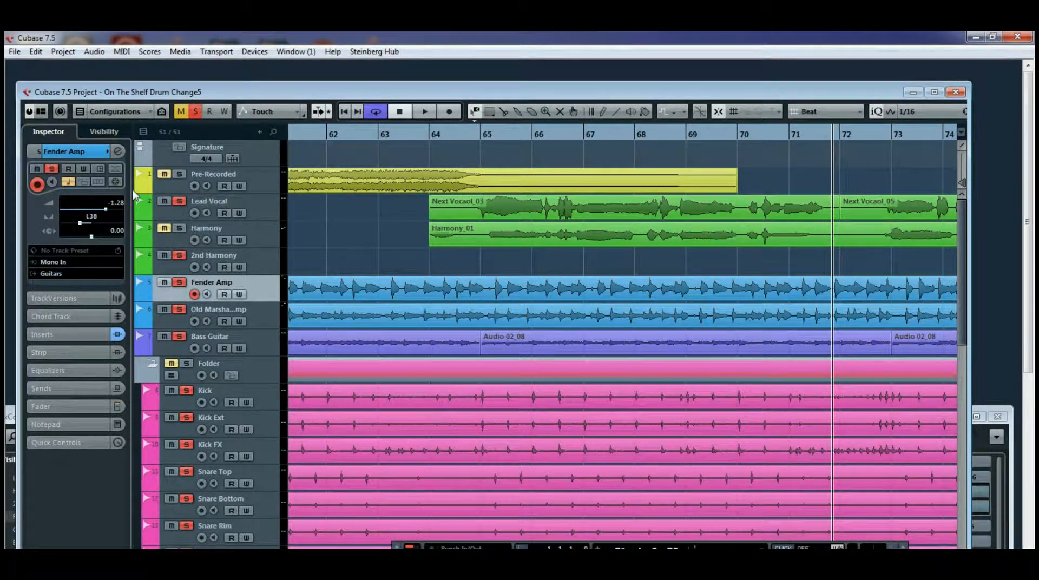
{"action": "left_click", "coordinate": [119, 155]}
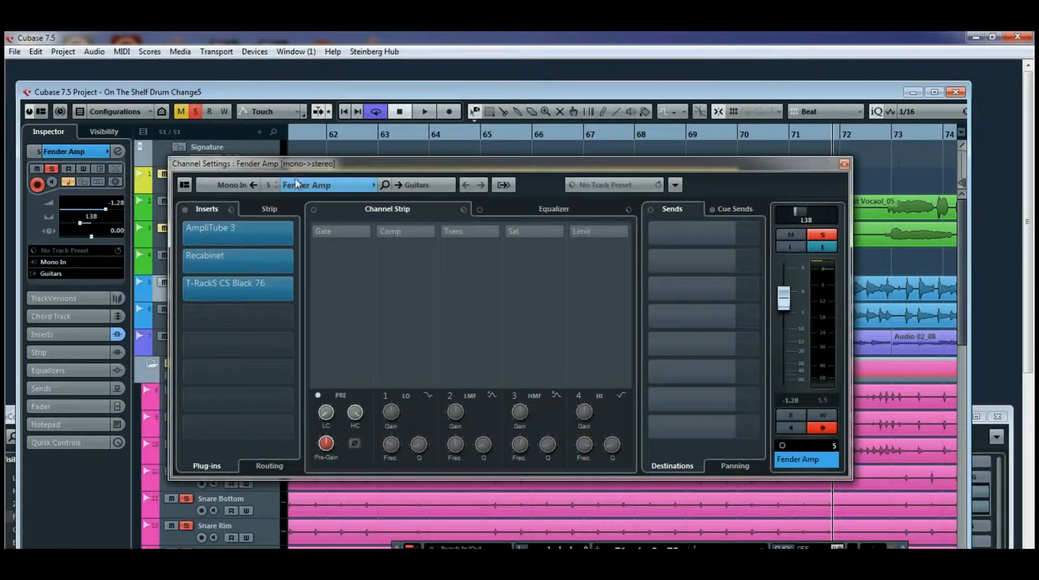
{"action": "left_click_drag", "start_coordinate": [325, 165], "coordinate": [409, 335]}
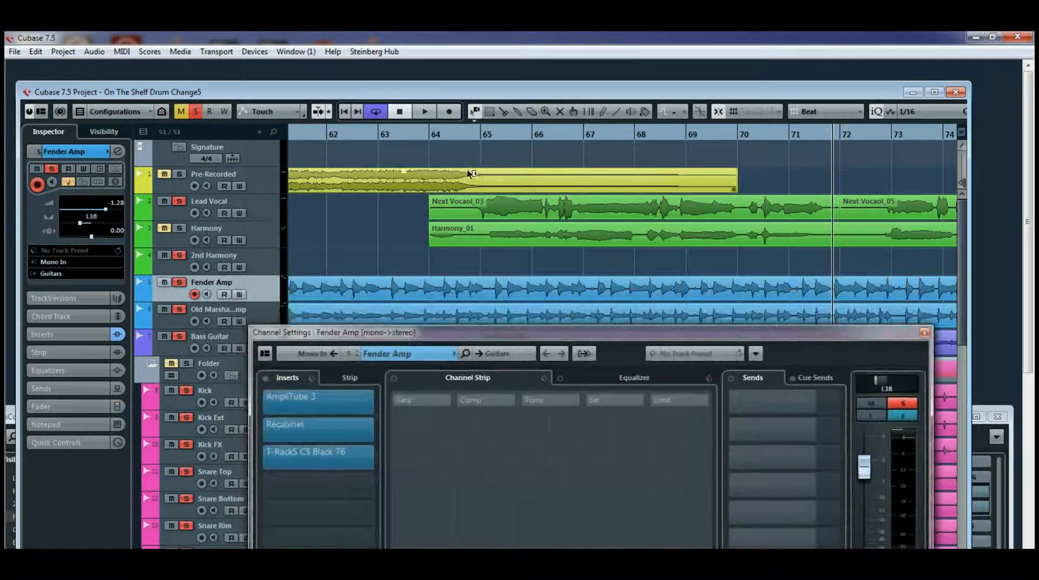
Place the playback cursor at bar 64 and mute the Lead Vocal track.
{"action": "left_click", "coordinate": [433, 137]}
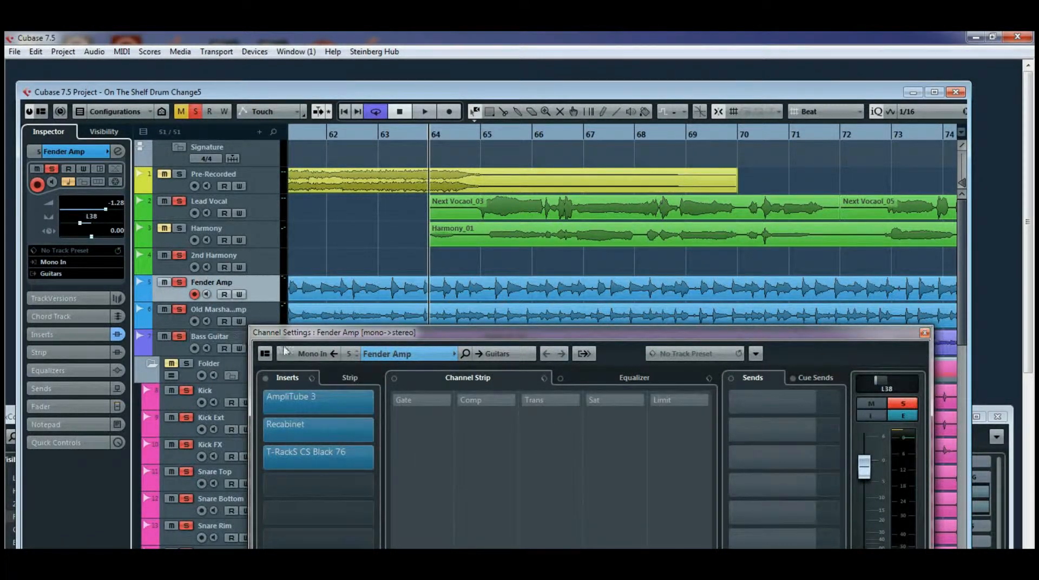
{"action": "left_click_drag", "start_coordinate": [336, 332], "coordinate": [416, 227]}
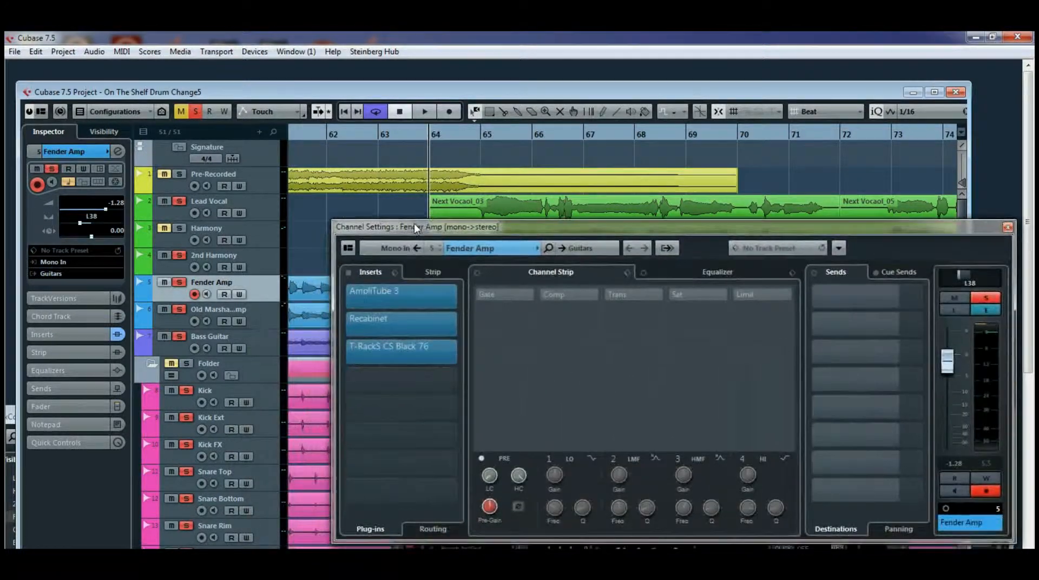
{"action": "left_click", "coordinate": [164, 201]}
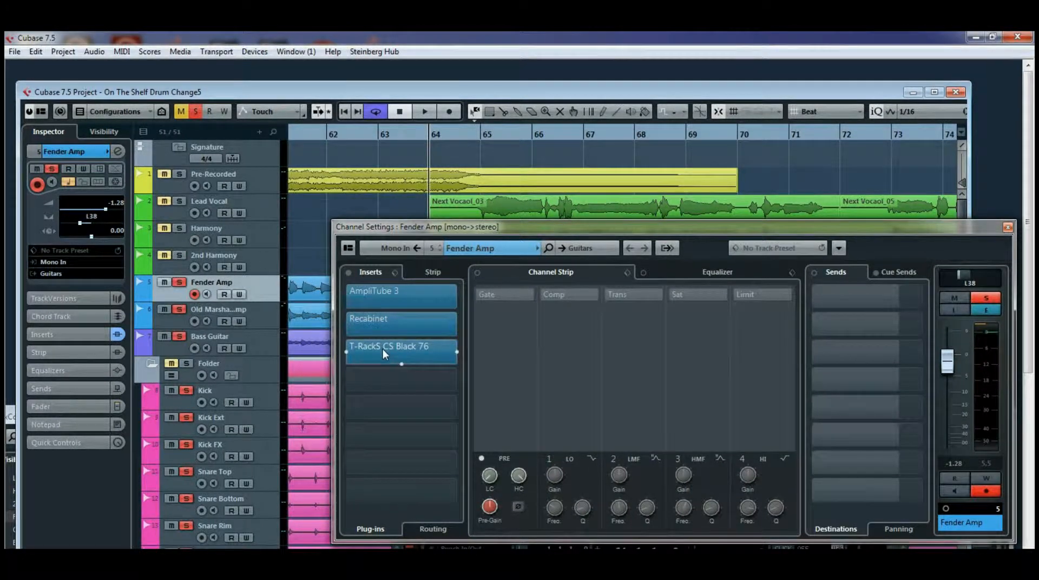
Move Fender Amp's AmpliTube 3, Recabinet and T-RackS CS Black 76 inserts down one slot each and load Melodyne in the first slot.
{"action": "left_click_drag", "start_coordinate": [383, 349], "coordinate": [385, 379]}
{"action": "left_click_drag", "start_coordinate": [389, 325], "coordinate": [398, 352]}
{"action": "left_click_drag", "start_coordinate": [394, 292], "coordinate": [400, 325]}
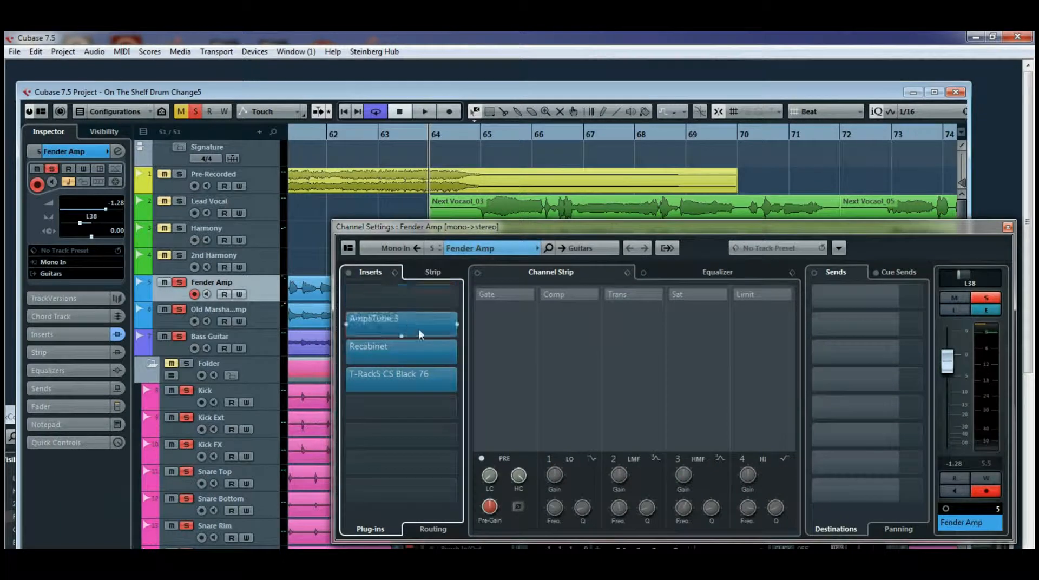
{"action": "left_click", "coordinate": [458, 297]}
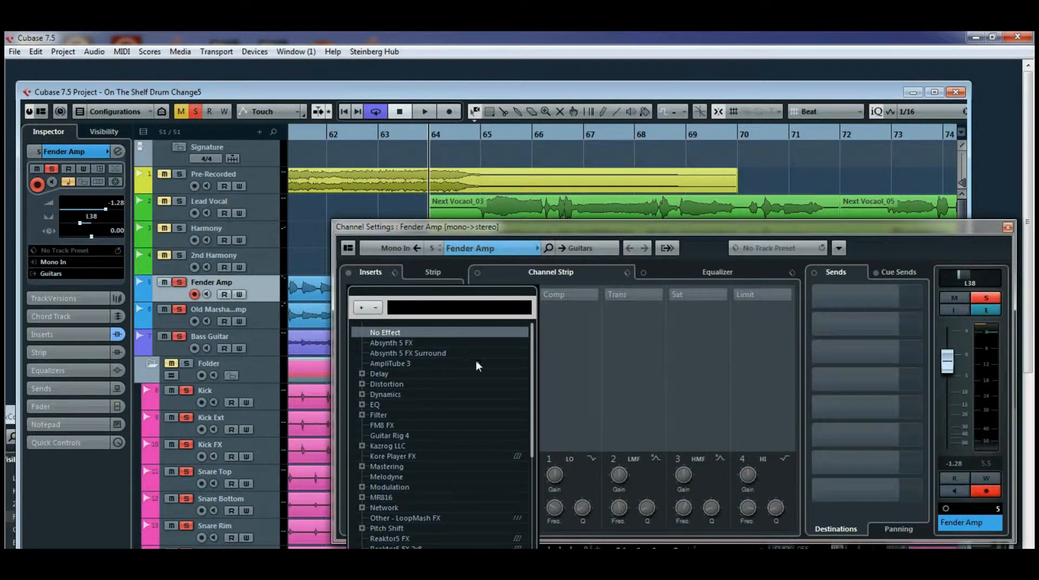
{"action": "scroll", "coordinate": [532, 371], "scroll_direction": "down", "scroll_amount": 2}
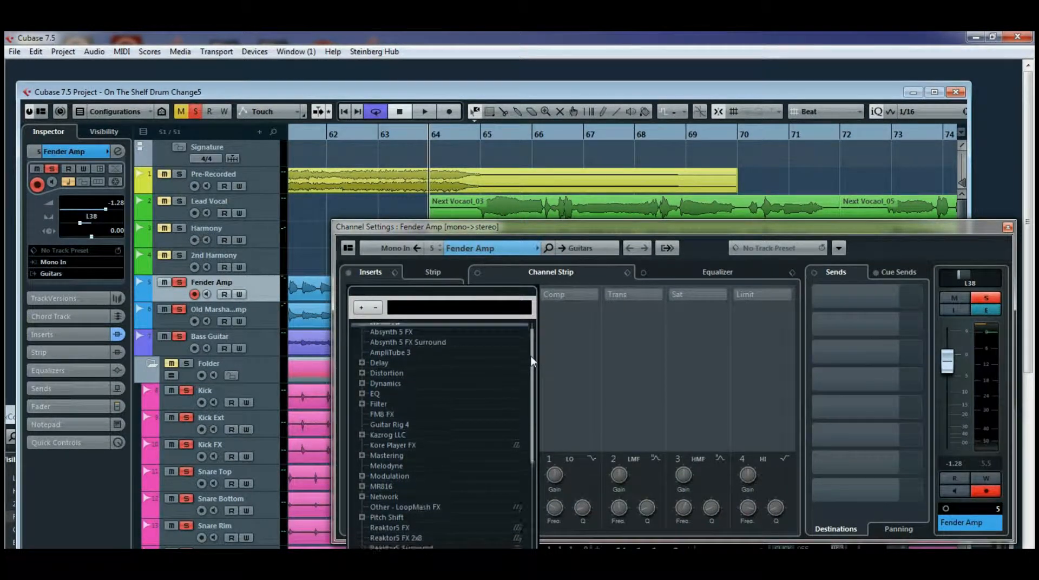
{"action": "mouse_move", "coordinate": [532, 365]}
{"action": "left_mouse_down"}
{"action": "mouse_move", "coordinate": [529, 390]}
{"action": "mouse_move", "coordinate": [528, 373]}
{"action": "left_mouse_up"}
{"action": "left_click", "coordinate": [394, 438]}
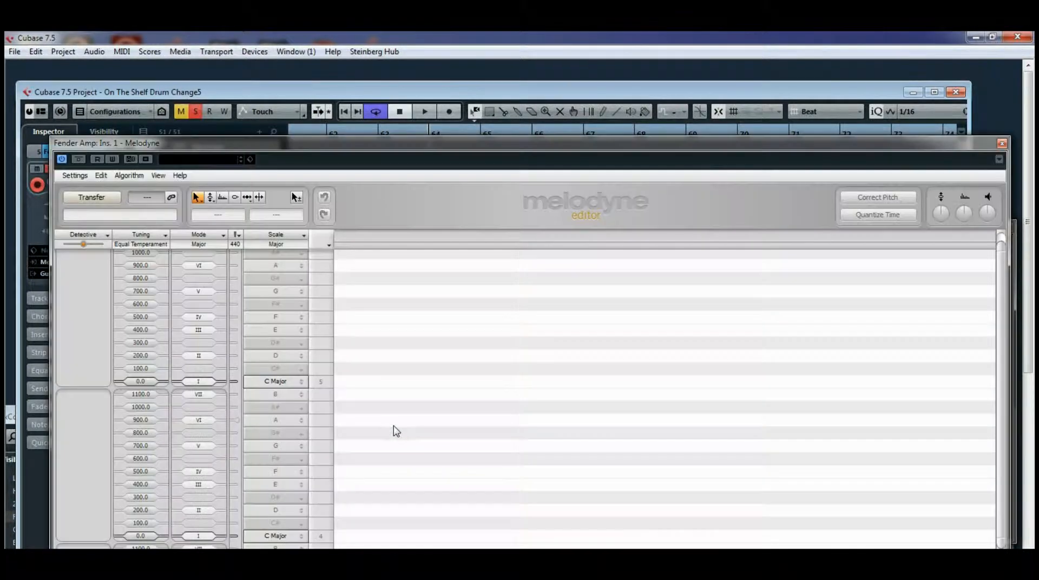
Transfer the Fender Amp guitar from bar 64 to about bar 73 into Melodyne and bring the detected notes into view.
{"action": "left_click_drag", "start_coordinate": [344, 144], "coordinate": [437, 358]}
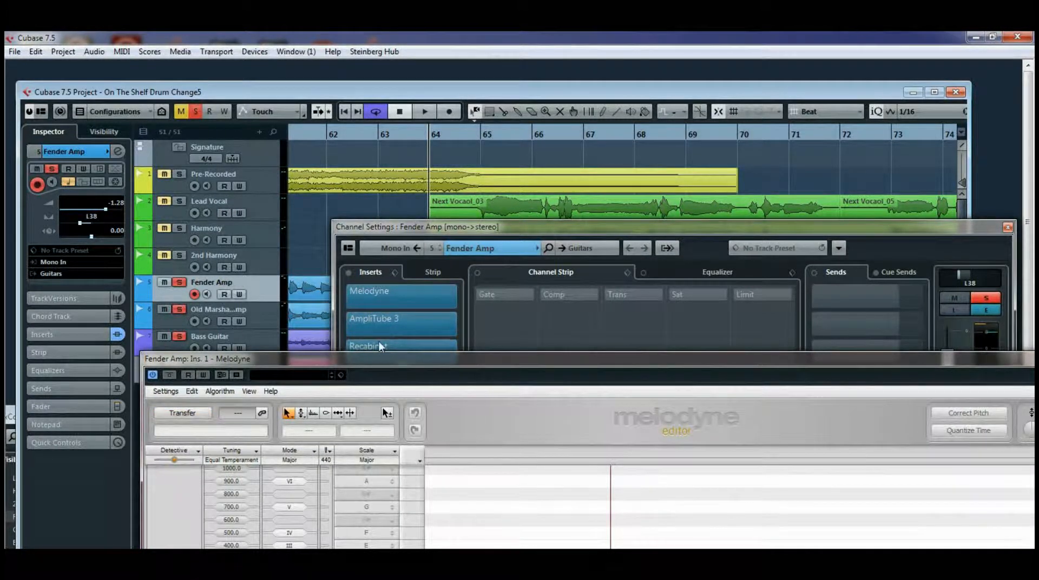
{"action": "left_click", "coordinate": [191, 415]}
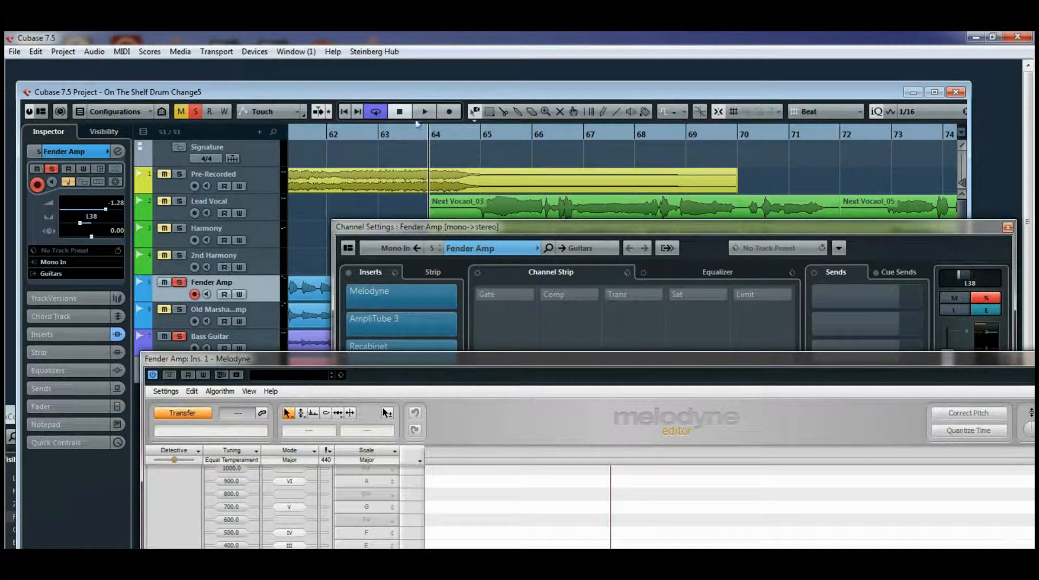
{"action": "left_click", "coordinate": [425, 112]}
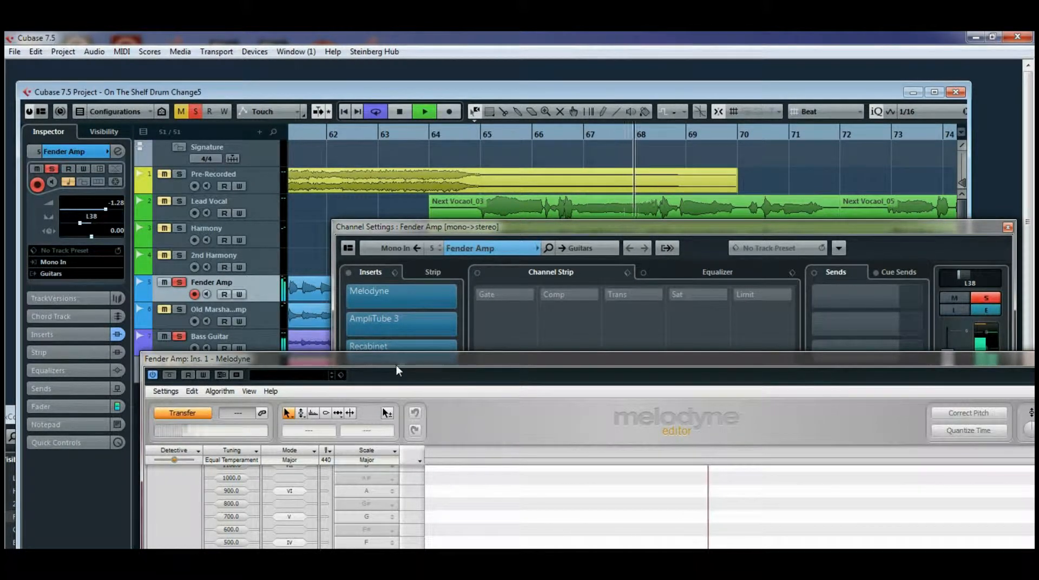
{"action": "left_click_drag", "start_coordinate": [400, 362], "coordinate": [333, 232]}
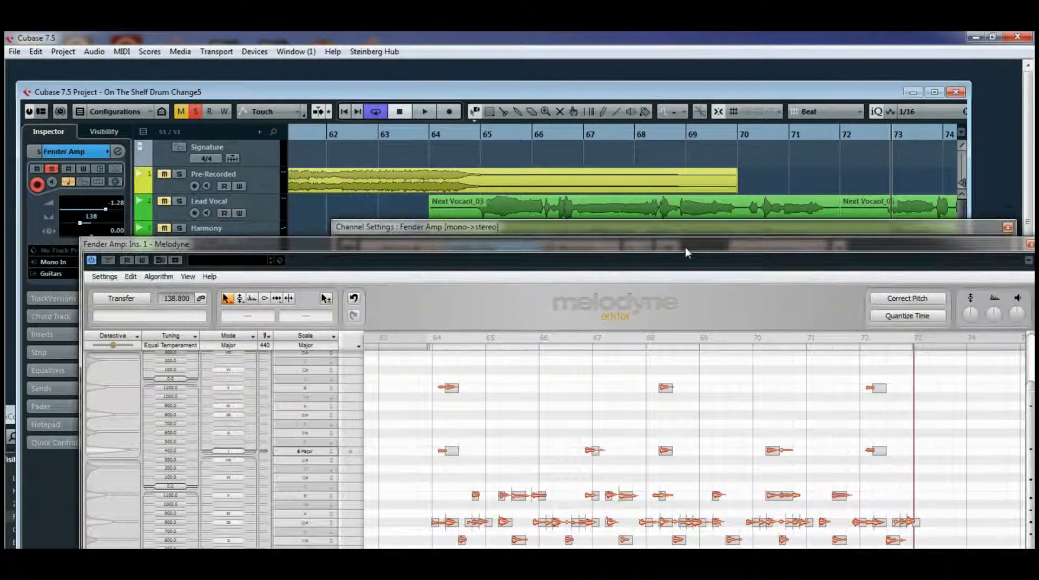
{"action": "left_click_drag", "start_coordinate": [685, 248], "coordinate": [655, 96]}
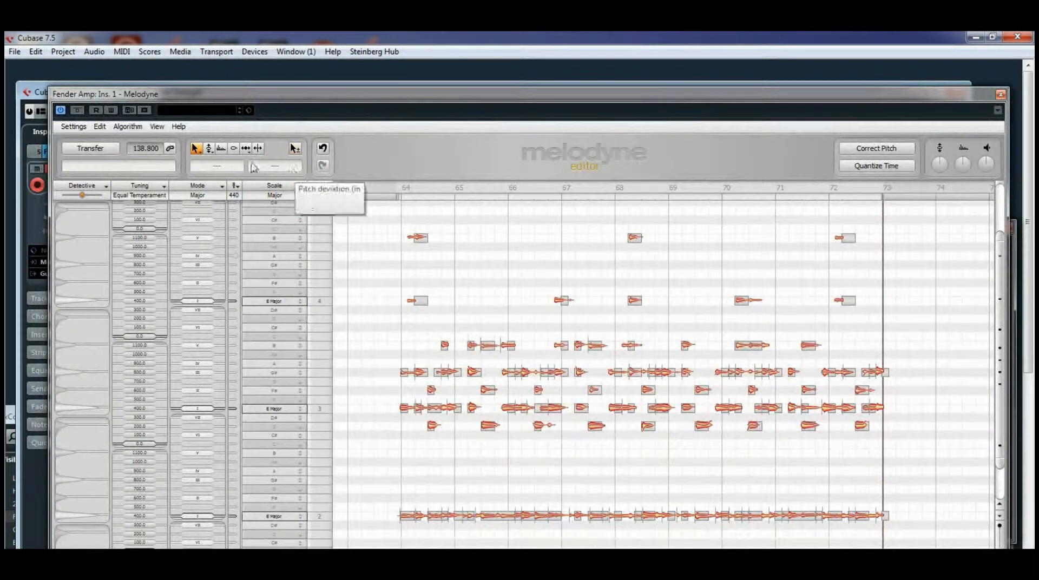
Show the musical notation above the detected guitar notes in Melodyne.
{"action": "left_click", "coordinate": [157, 126]}
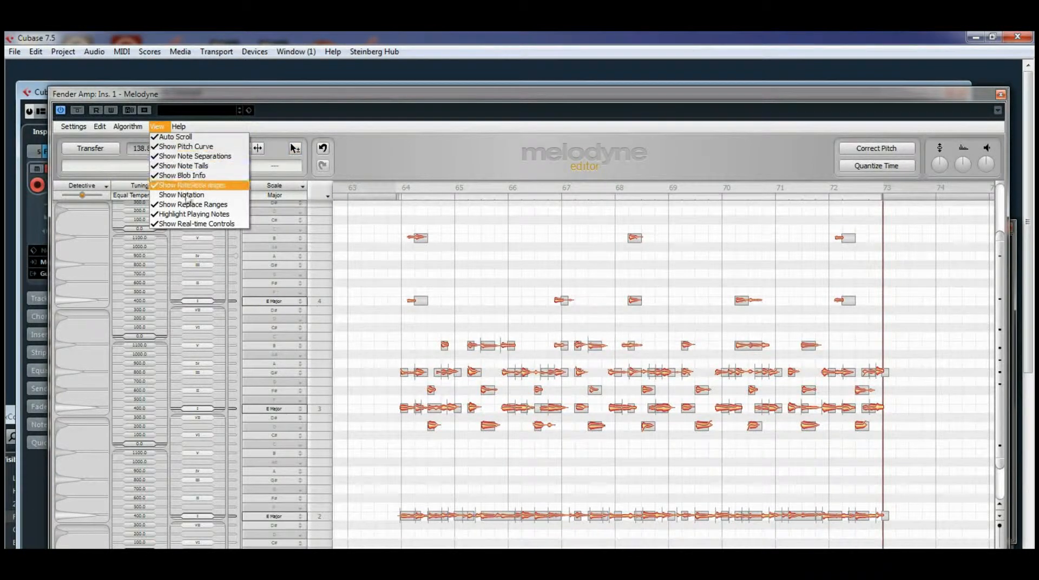
{"action": "left_click", "coordinate": [184, 195]}
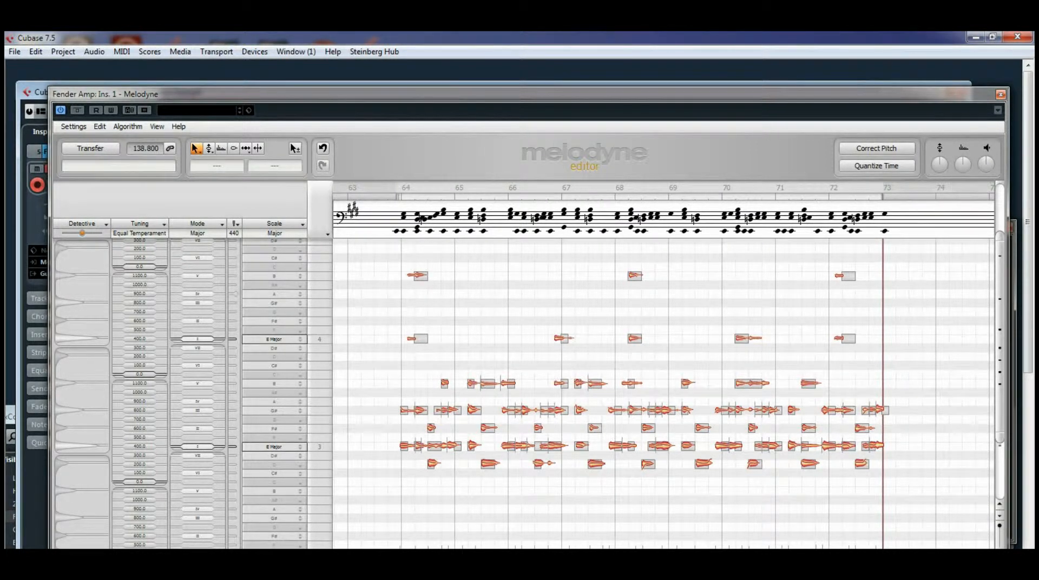
{"action": "mouse_move", "coordinate": [790, 554]}
{"action": "left_mouse_down"}
{"action": "mouse_move", "coordinate": [774, 554]}
{"action": "mouse_move", "coordinate": [794, 553]}
{"action": "left_mouse_up"}
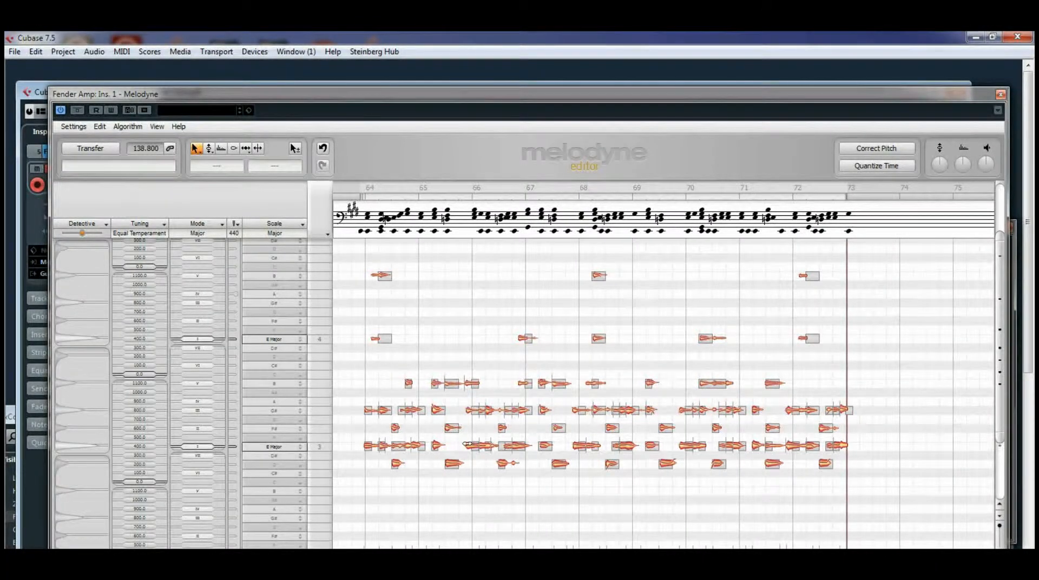
Play back the transferred guitar notes from about bar 65 to bar 73 while keeping the Melodyne editor in view.
{"action": "left_click_drag", "start_coordinate": [453, 107], "coordinate": [448, 180]}
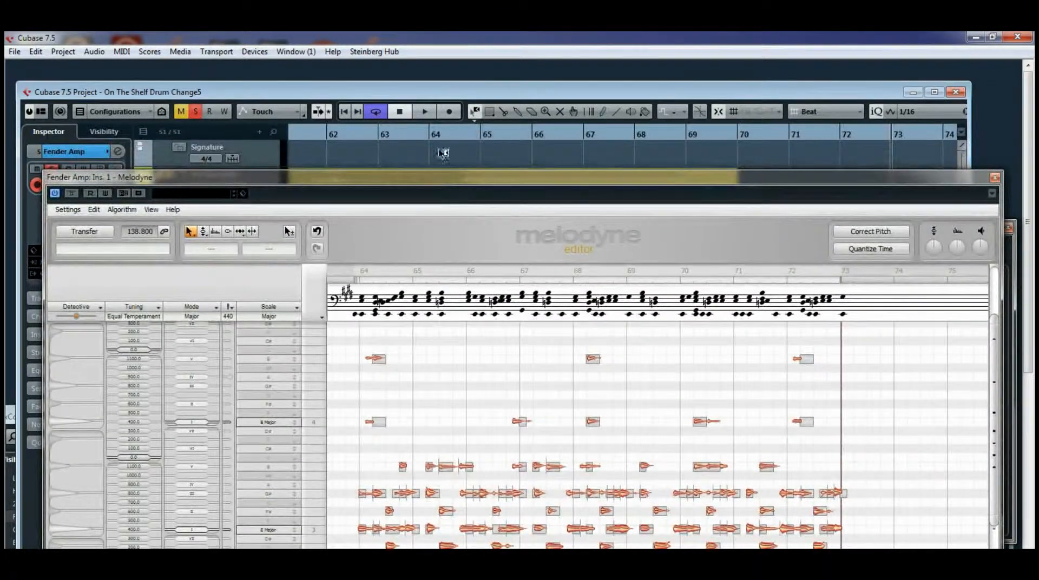
{"action": "left_click", "coordinate": [427, 112]}
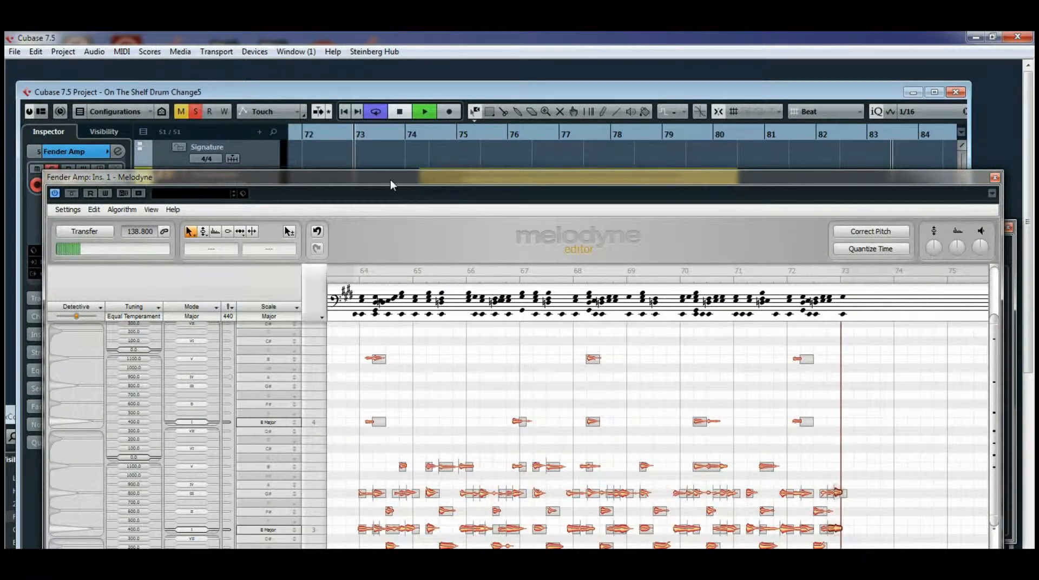
{"action": "key", "text": "space"}
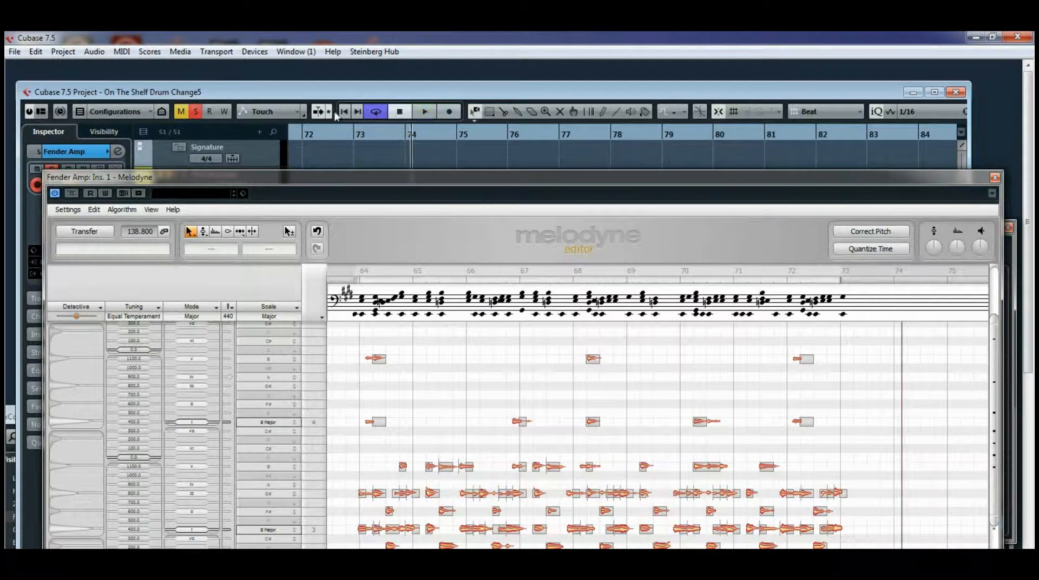
{"action": "left_click", "coordinate": [345, 112]}
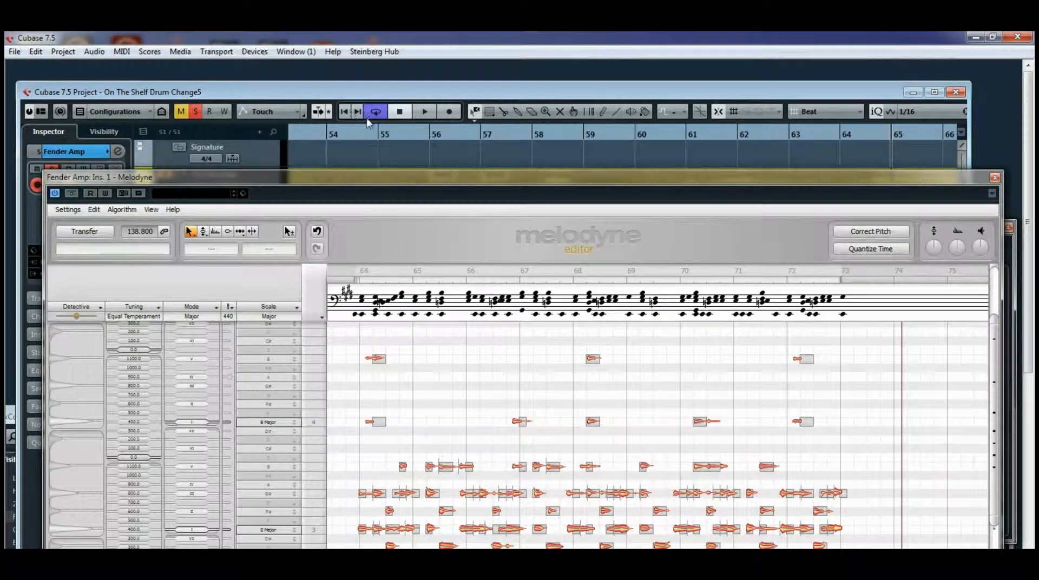
{"action": "left_click", "coordinate": [426, 113]}
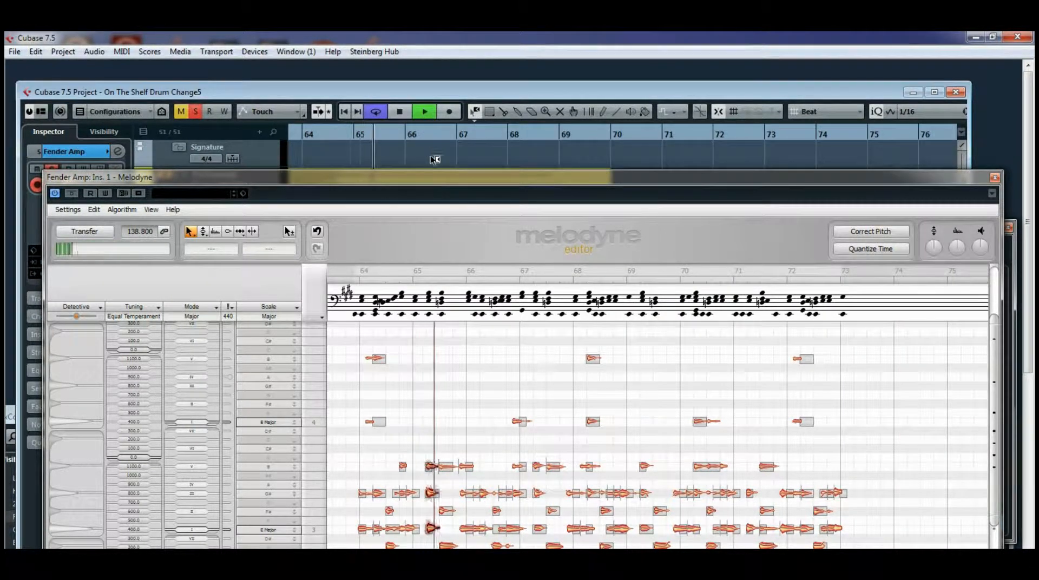
{"action": "left_click_drag", "start_coordinate": [438, 177], "coordinate": [430, 119]}
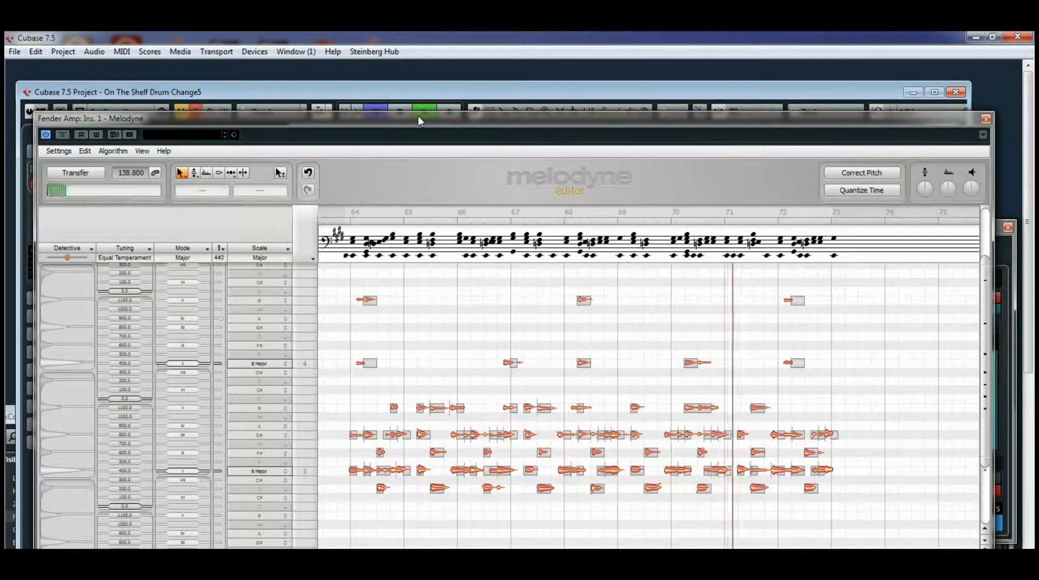
{"action": "left_click_drag", "start_coordinate": [418, 117], "coordinate": [418, 133]}
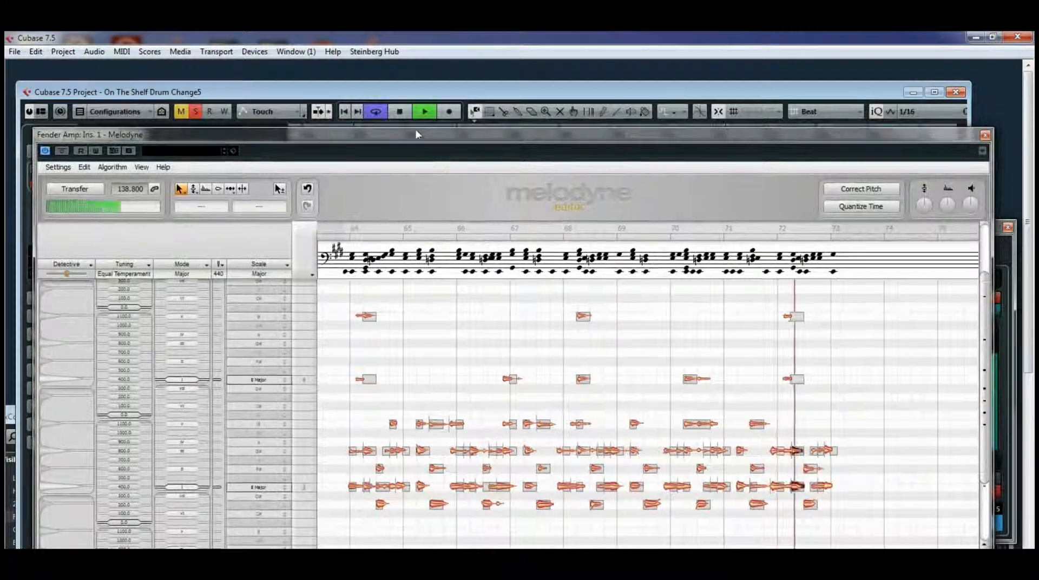
{"action": "left_click", "coordinate": [401, 112]}
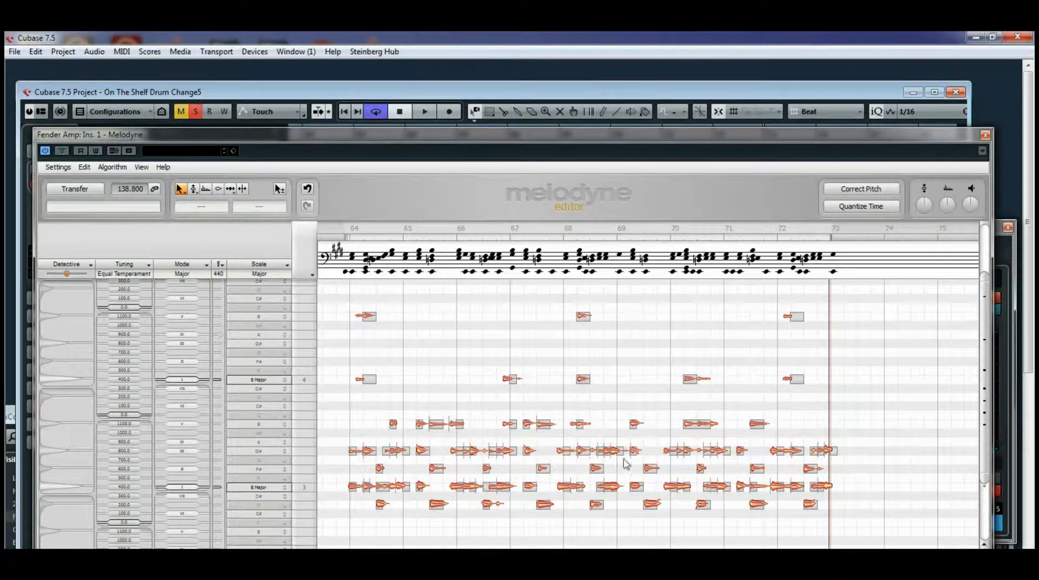
Try raising the whole row of G#3 guitar notes to A#3, listen to the result and undo the pitch change.
{"action": "left_click_drag", "start_coordinate": [340, 445], "coordinate": [843, 459]}
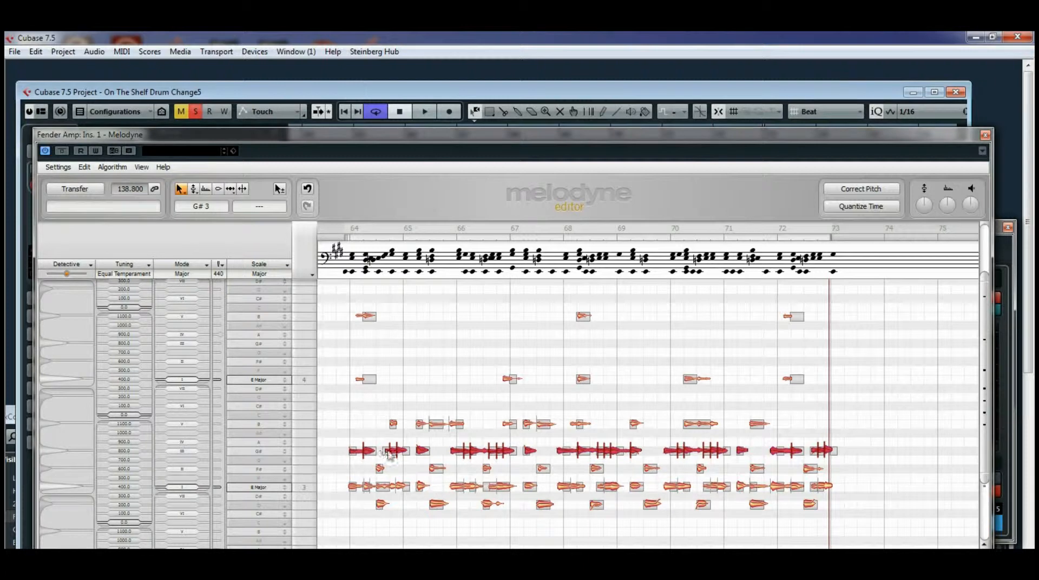
{"action": "left_click", "coordinate": [193, 189]}
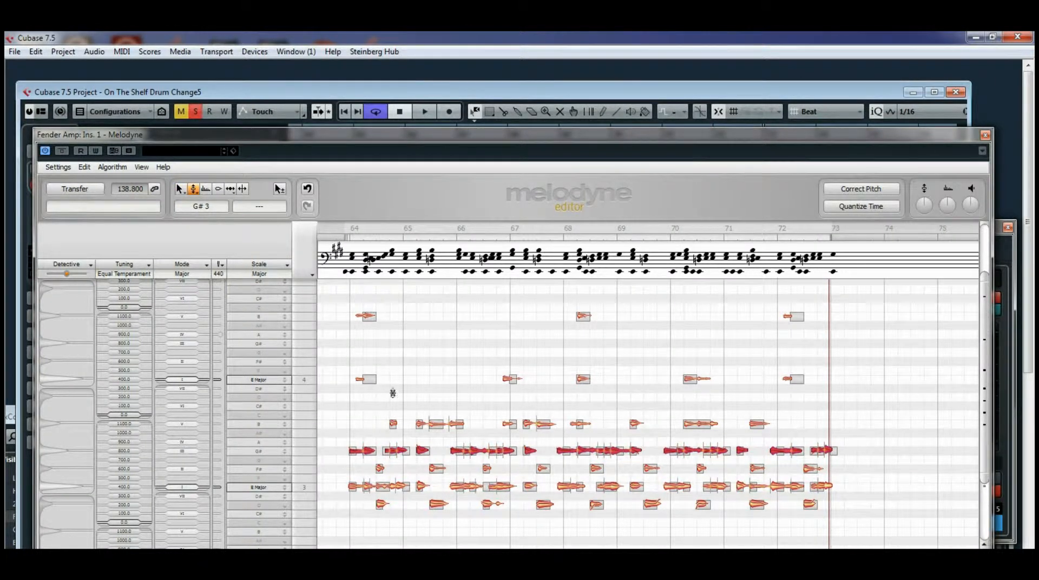
{"action": "left_click_drag", "start_coordinate": [403, 451], "coordinate": [402, 433]}
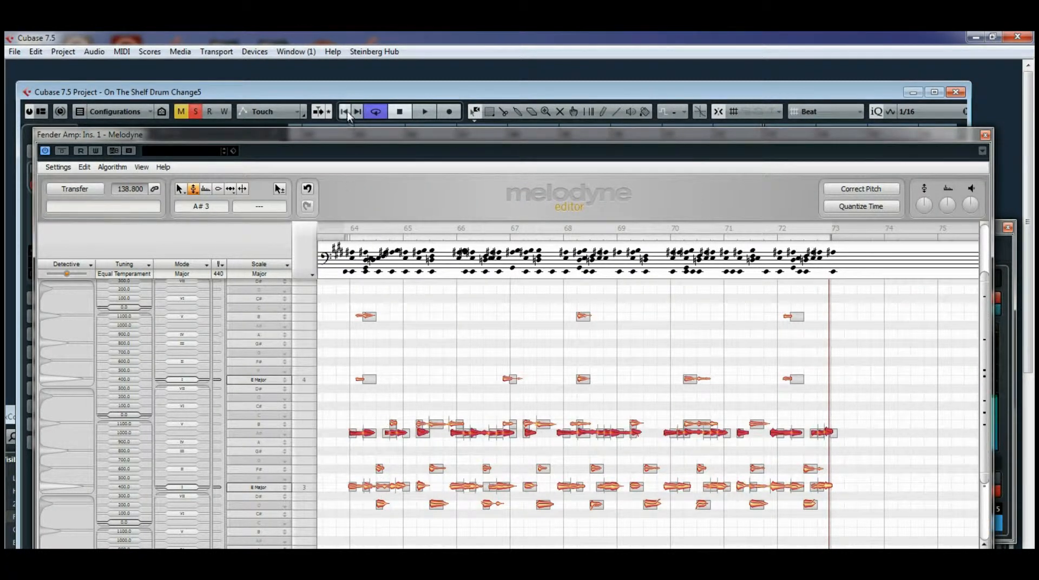
{"action": "left_click", "coordinate": [425, 111]}
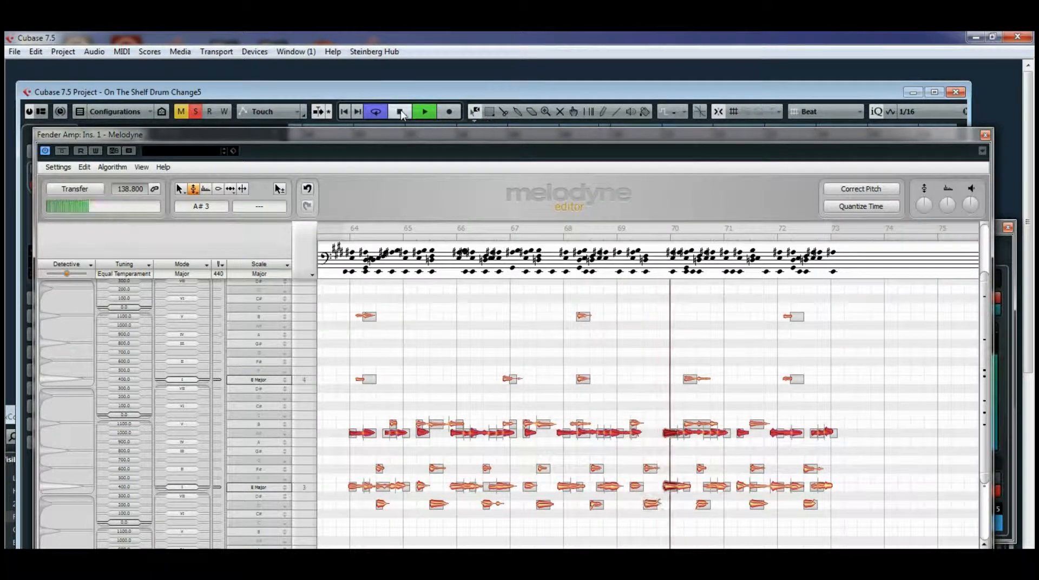
{"action": "left_click", "coordinate": [401, 112]}
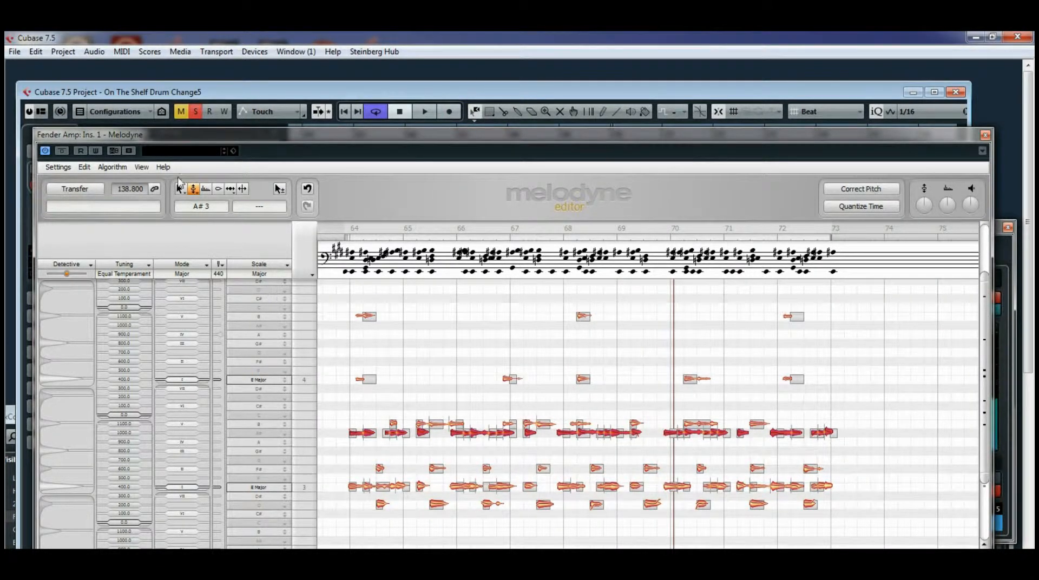
{"action": "left_click", "coordinate": [84, 169]}
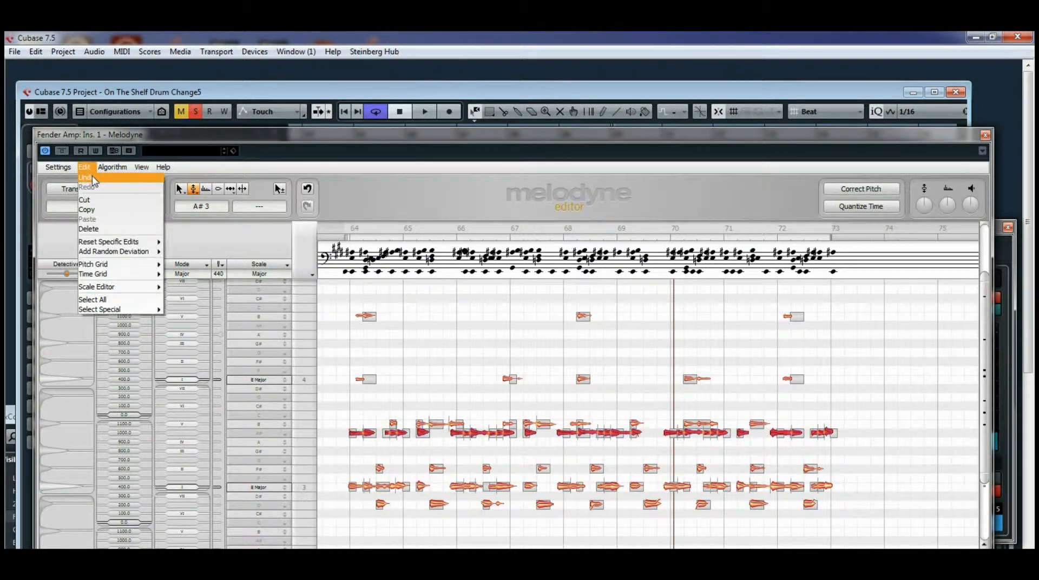
{"action": "left_click", "coordinate": [94, 178]}
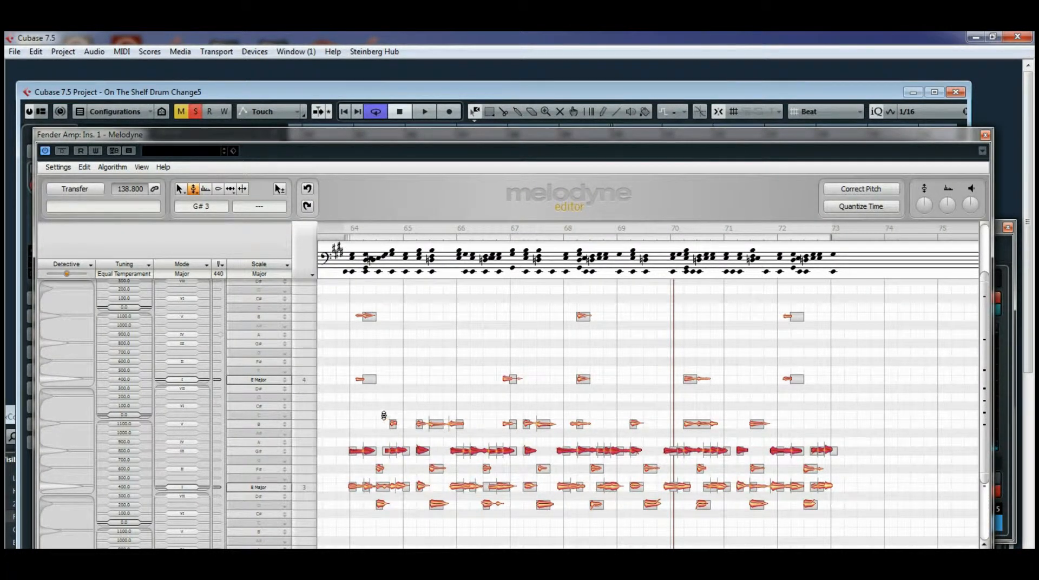
Try raising the row of B3 guitar notes to D#4, listen to the result and undo the pitch change.
{"action": "left_click_drag", "start_coordinate": [384, 406], "coordinate": [794, 444]}
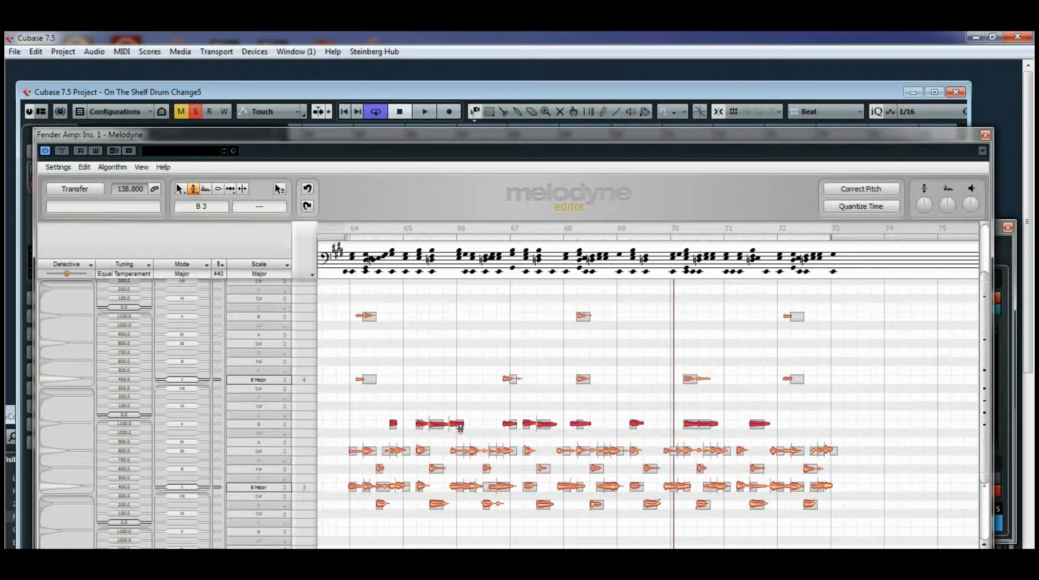
{"action": "left_click_drag", "start_coordinate": [460, 423], "coordinate": [460, 388]}
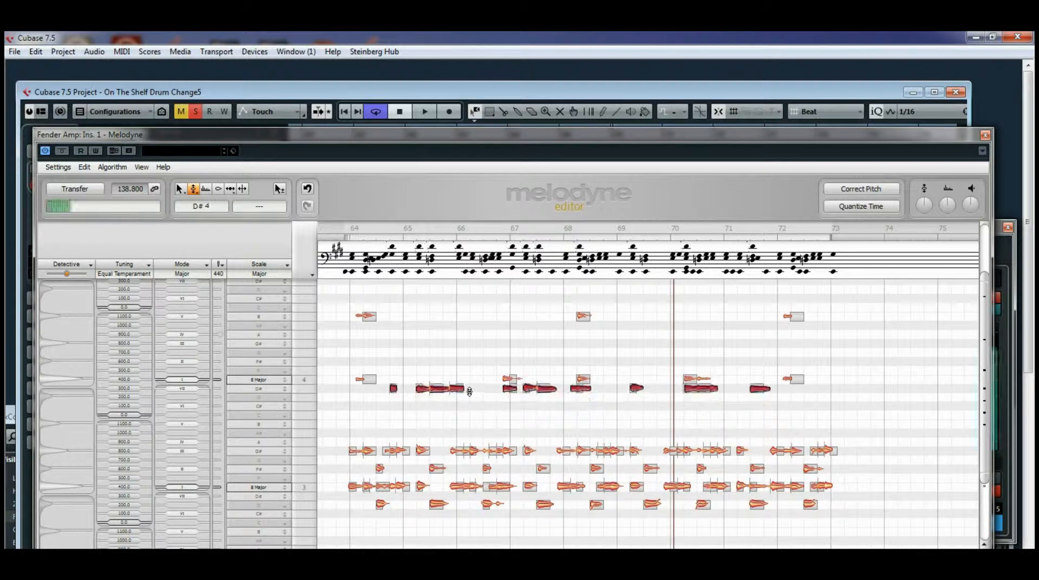
{"action": "left_click", "coordinate": [423, 111]}
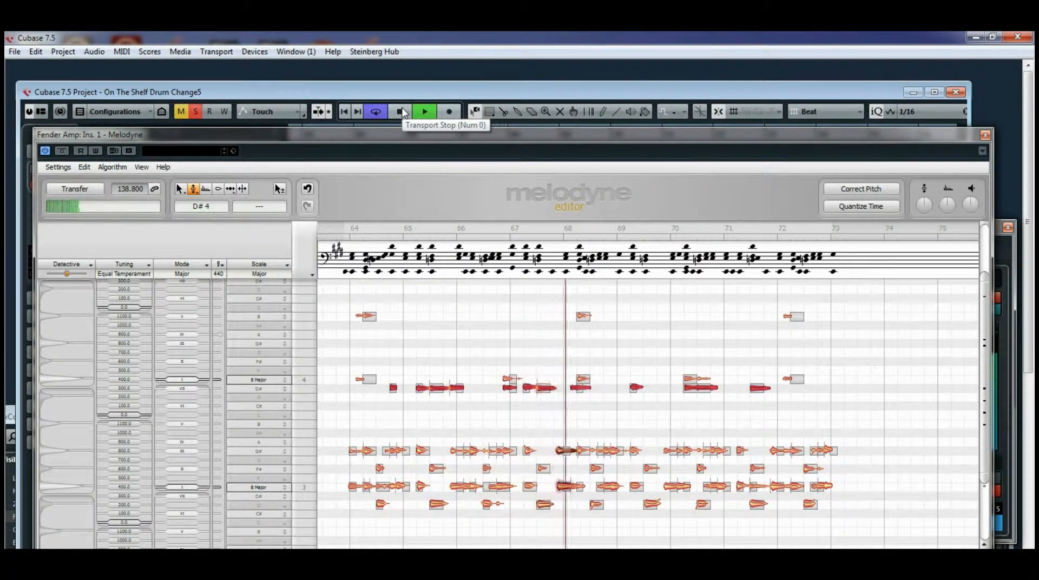
{"action": "left_click", "coordinate": [401, 112]}
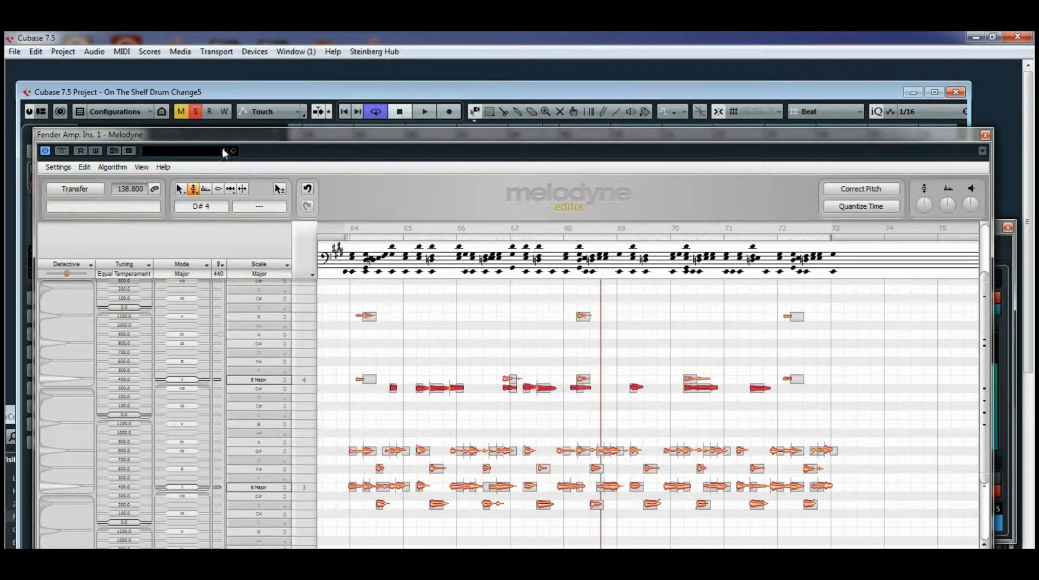
{"action": "left_click", "coordinate": [85, 168]}
{"action": "left_click", "coordinate": [89, 177]}
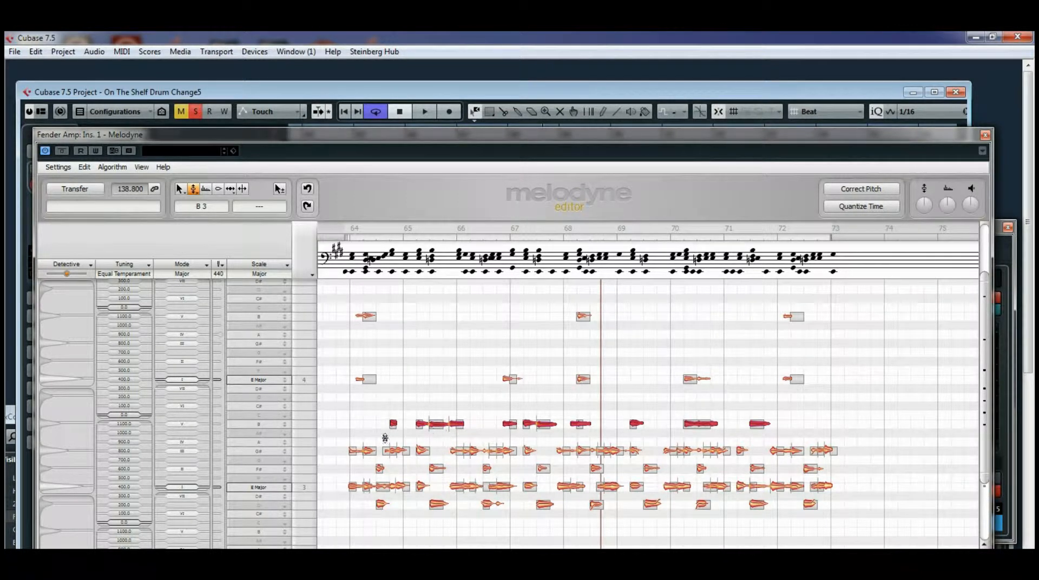
Select the whole row of G#3 guitar notes and snap them to exact pitch at 0 ct.
{"action": "left_click", "coordinate": [343, 443]}
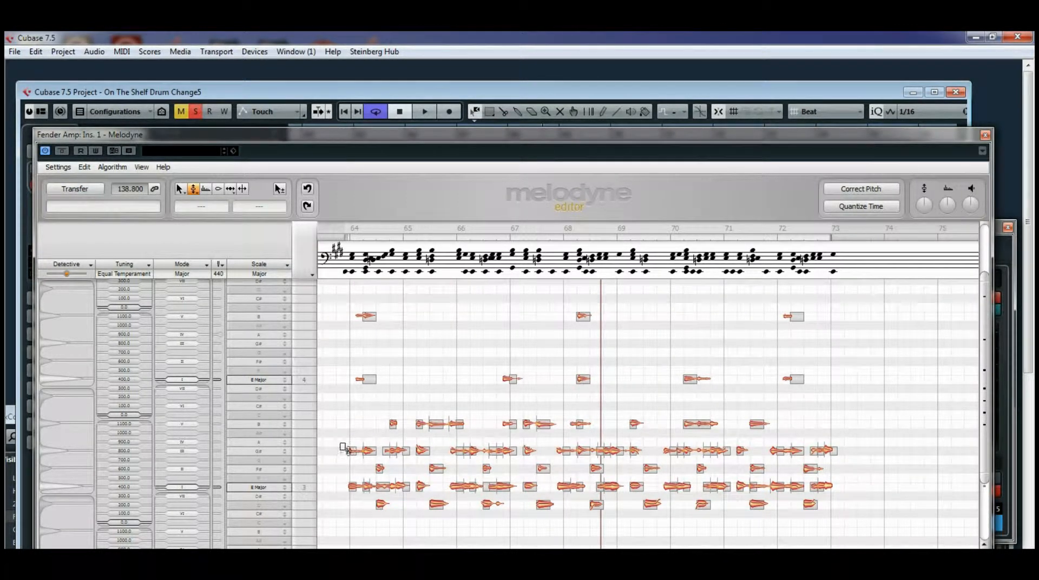
{"action": "left_click_drag", "start_coordinate": [345, 450], "coordinate": [843, 462]}
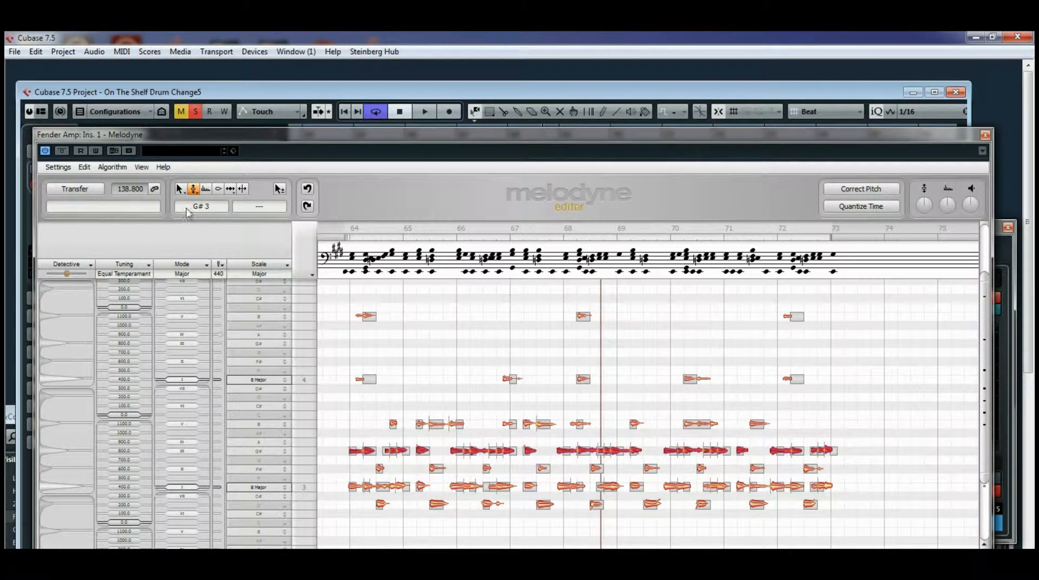
{"action": "double_click", "coordinate": [370, 451]}
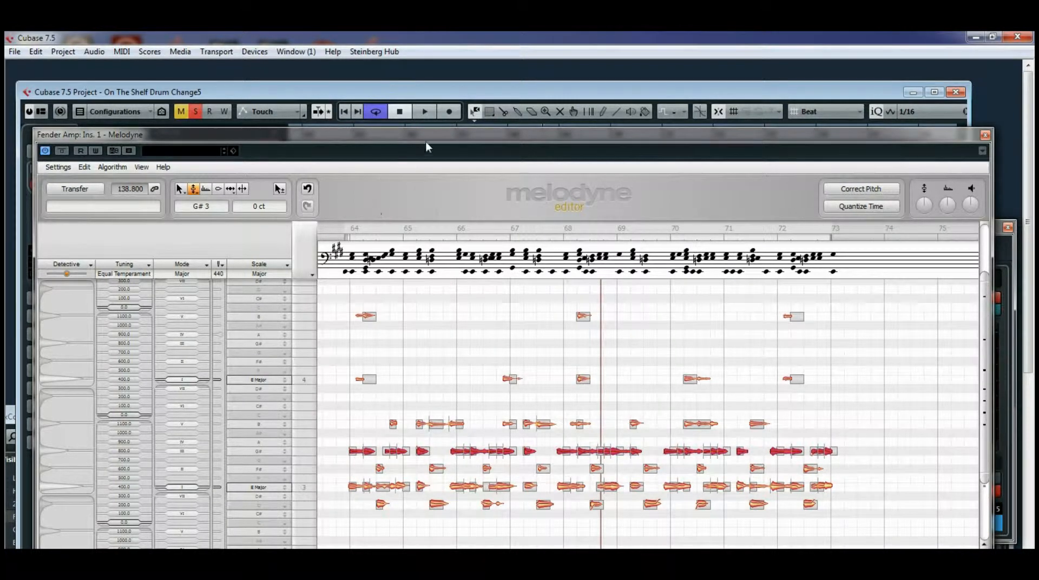
Play the guitar part from about bar 67, stop it and move the Melodyne window clear of the channel settings.
{"action": "left_click_drag", "start_coordinate": [426, 144], "coordinate": [424, 162]}
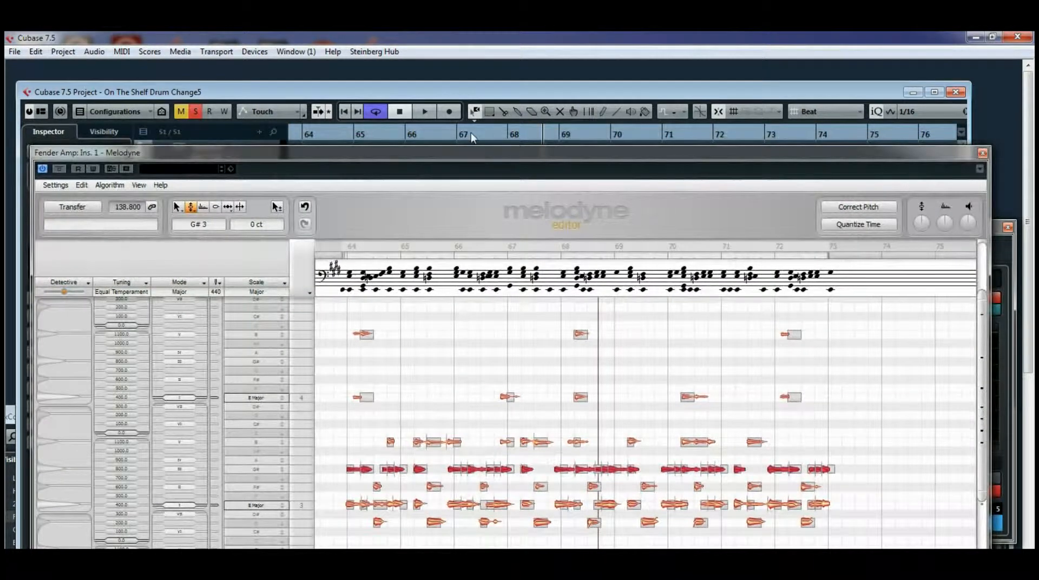
{"action": "left_click", "coordinate": [456, 132]}
{"action": "left_click", "coordinate": [424, 113]}
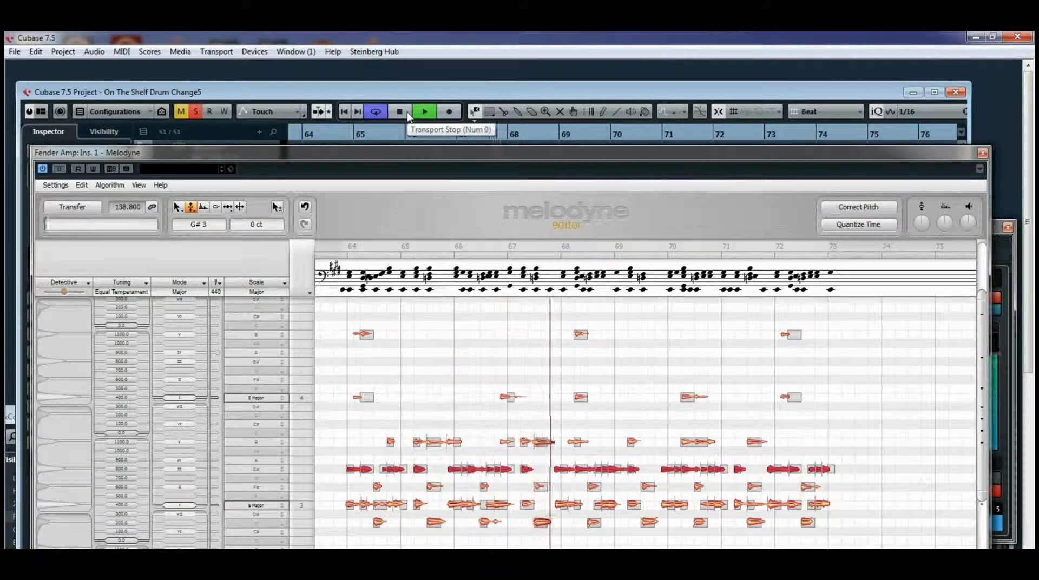
{"action": "left_click", "coordinate": [400, 112]}
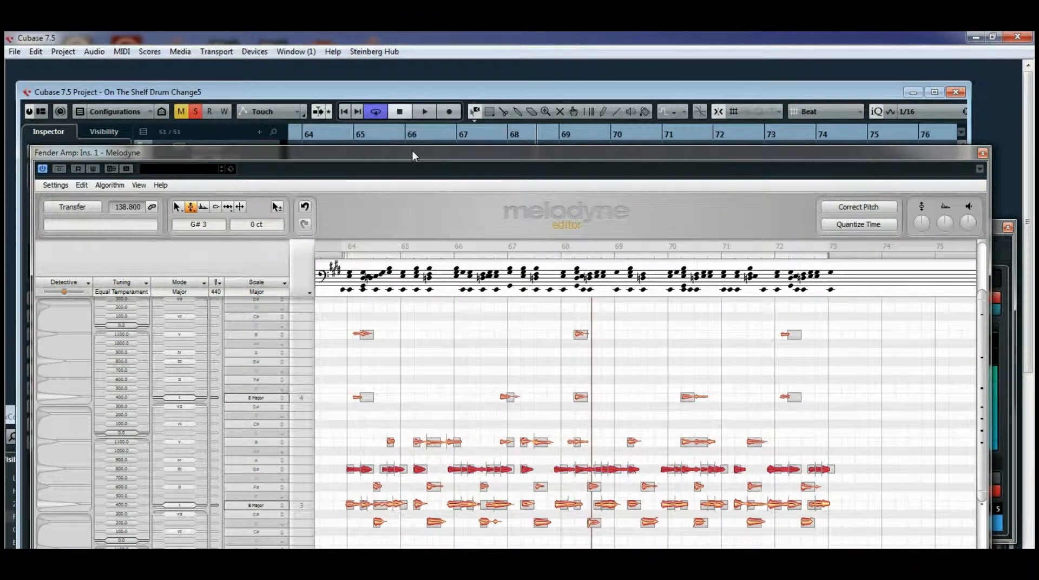
{"action": "left_click_drag", "start_coordinate": [412, 151], "coordinate": [425, 423]}
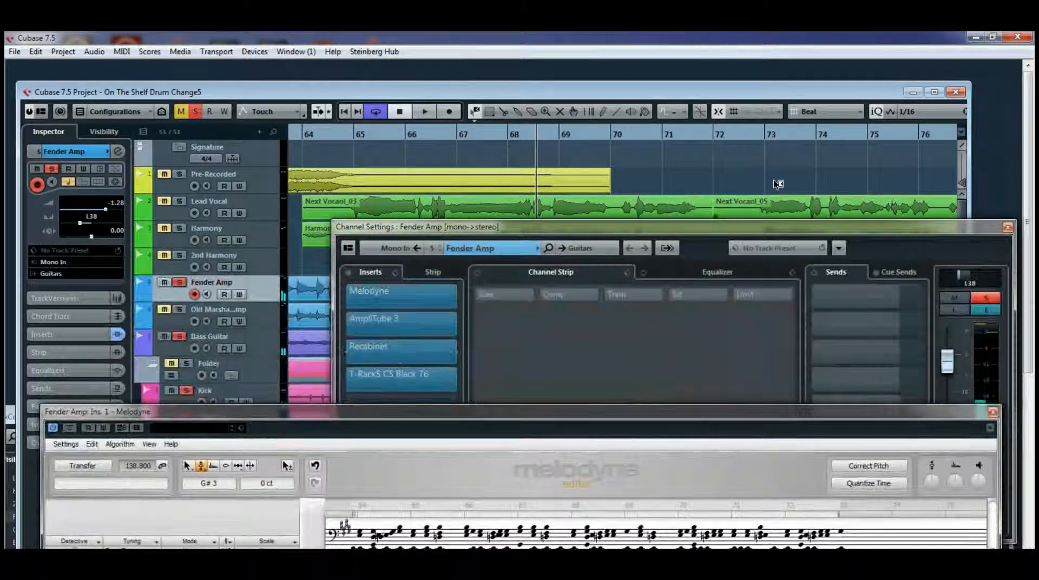
Move the channel settings clear of the tracks, check the end of the track list and play the guitar part from about bar 68.
{"action": "left_click_drag", "start_coordinate": [794, 93], "coordinate": [793, 73]}
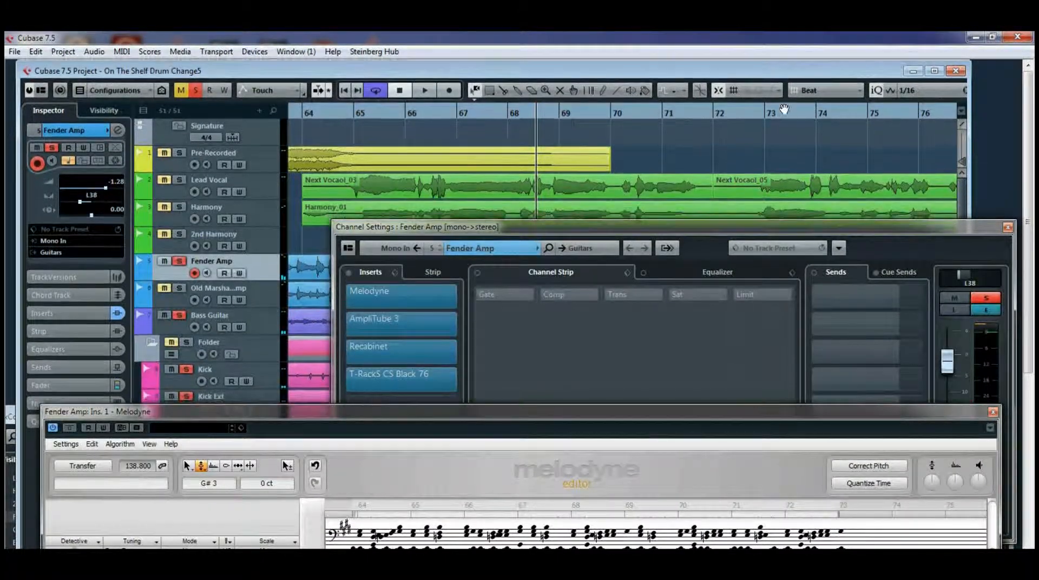
{"action": "left_click", "coordinate": [762, 228]}
{"action": "left_click_drag", "start_coordinate": [775, 227], "coordinate": [828, 425]}
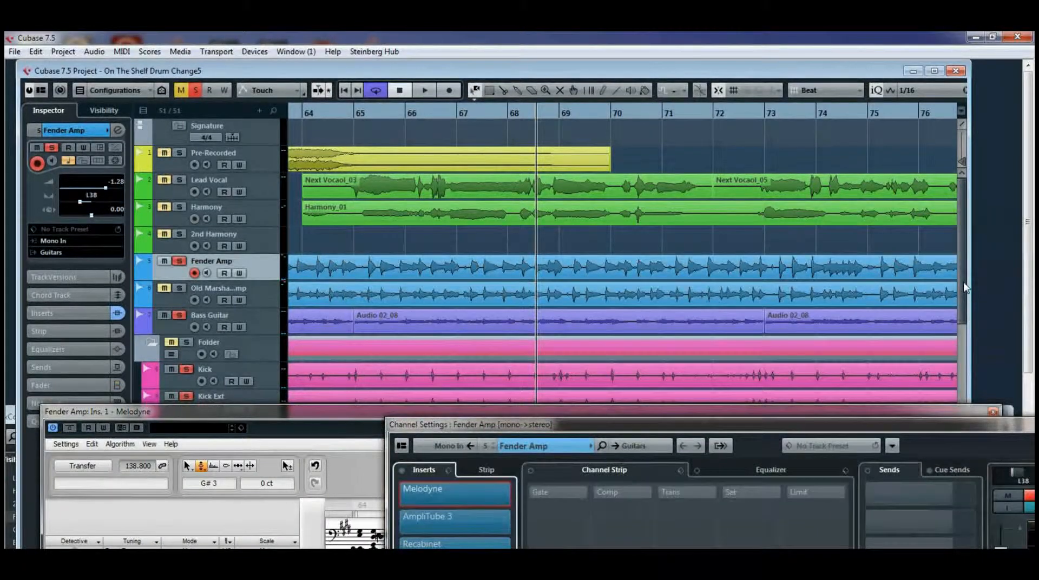
{"action": "left_click_drag", "start_coordinate": [964, 283], "coordinate": [986, 544]}
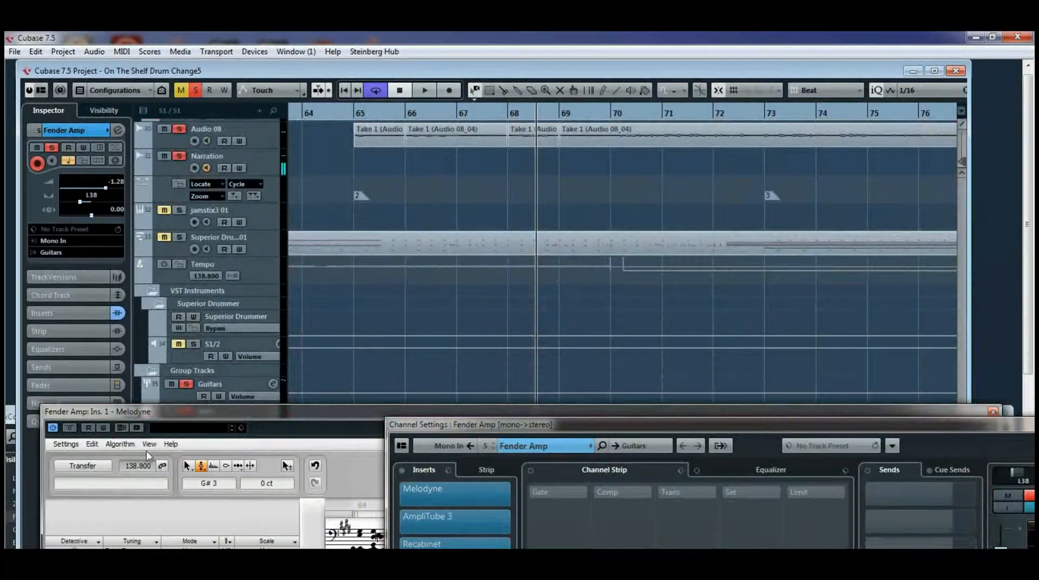
{"action": "left_click_drag", "start_coordinate": [154, 419], "coordinate": [204, 131]}
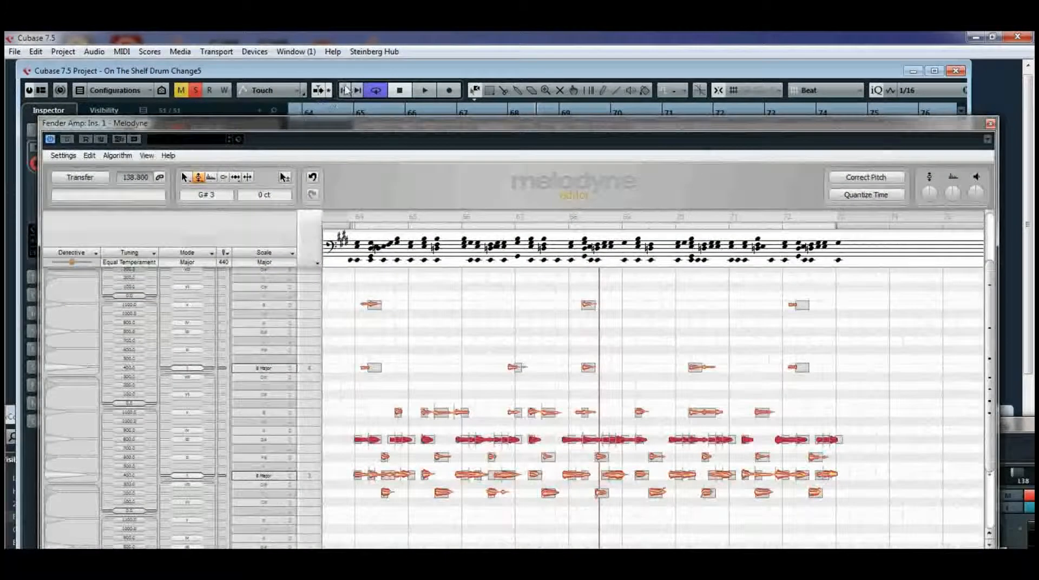
{"action": "left_click", "coordinate": [424, 92]}
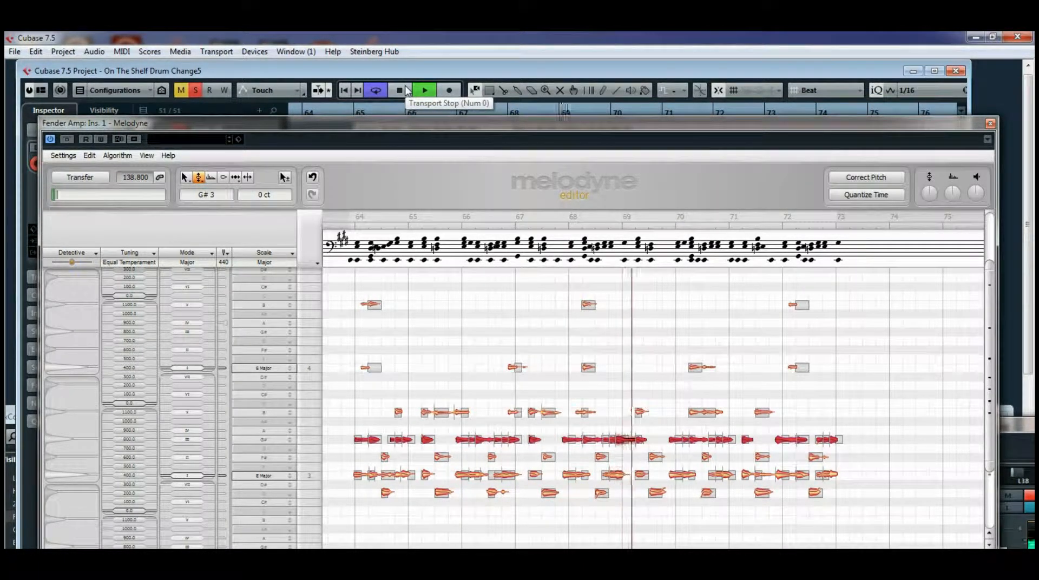
{"action": "left_click", "coordinate": [407, 91]}
Locate the Audio 08 track behind the Melodyne window and play the guitar part again.
{"action": "left_click_drag", "start_coordinate": [401, 122], "coordinate": [442, 392]}
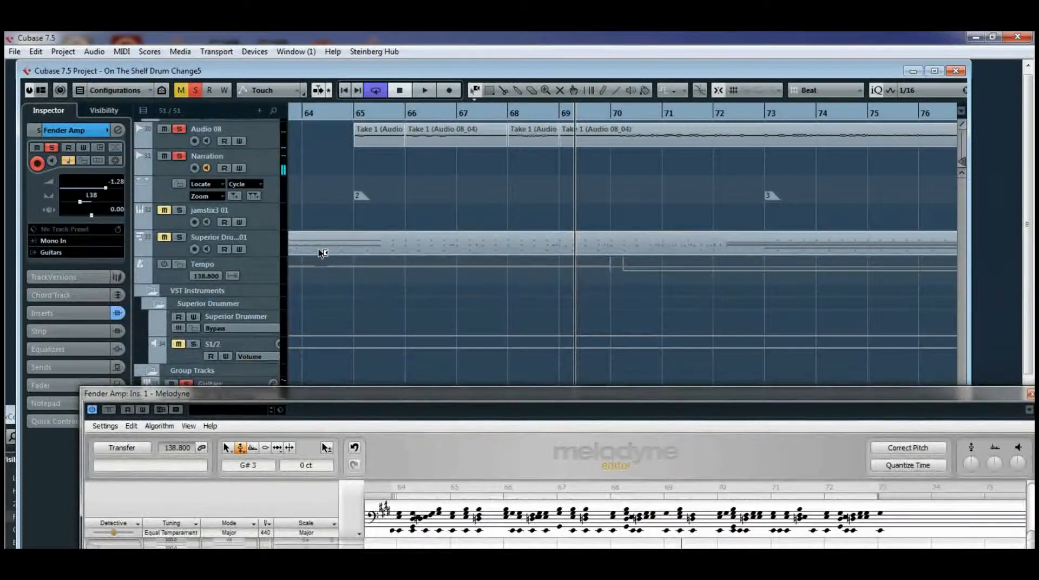
{"action": "scroll", "coordinate": [323, 253], "scroll_direction": "up", "scroll_amount": 4}
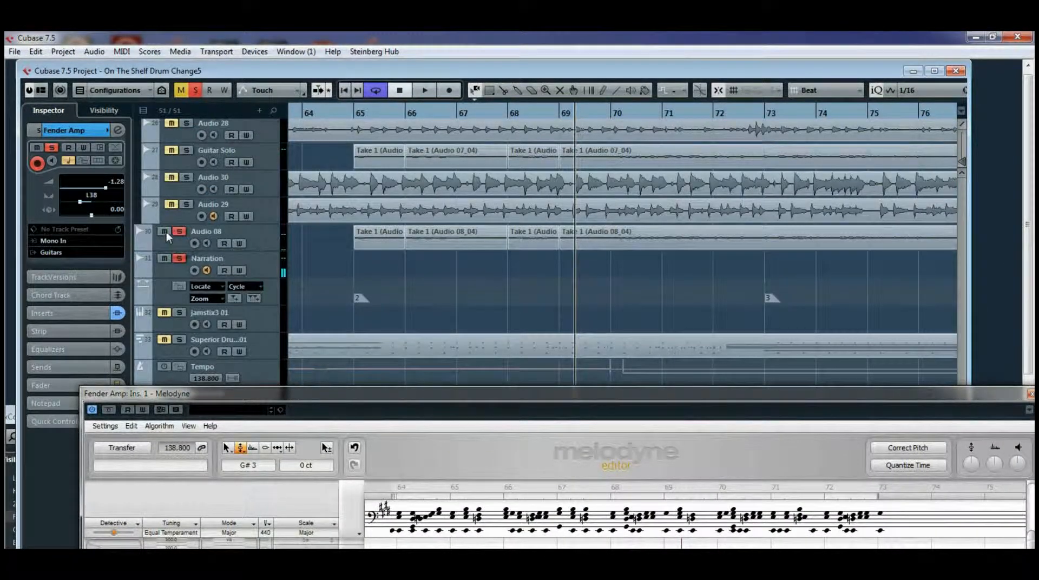
{"action": "left_click_drag", "start_coordinate": [391, 402], "coordinate": [353, 127]}
{"action": "left_click", "coordinate": [424, 91]}
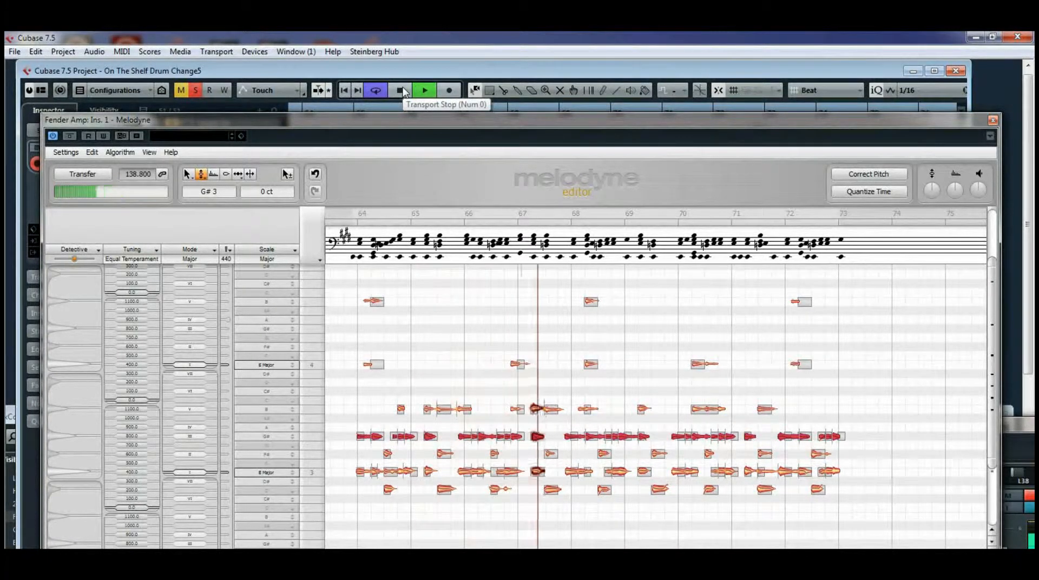
{"action": "left_click", "coordinate": [401, 91]}
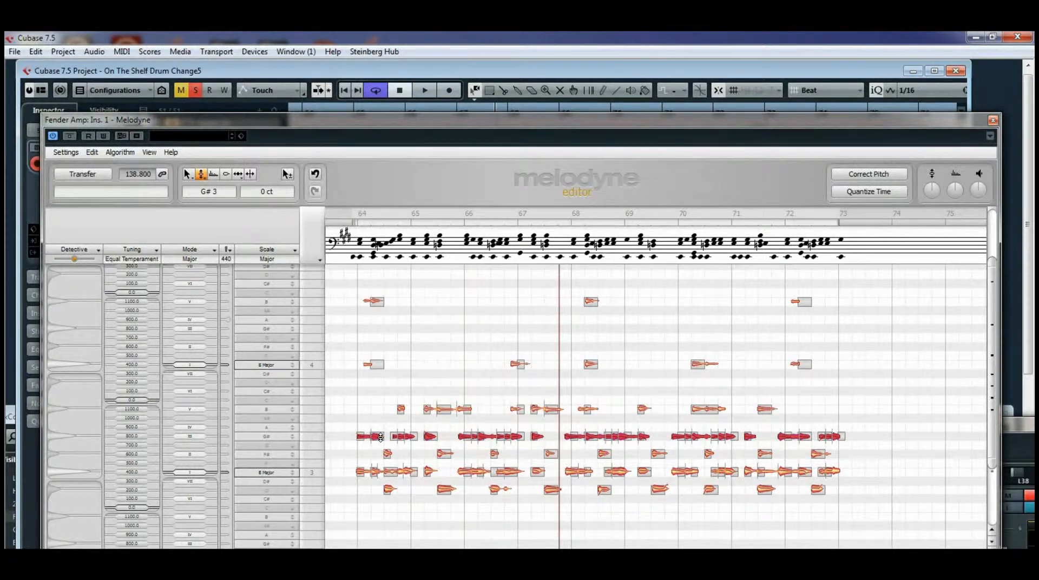
Try moving the selected row of G#3 guitar notes up to A#3, play the altered chords and undo the pitch move.
{"action": "left_click_drag", "start_coordinate": [382, 437], "coordinate": [393, 391]}
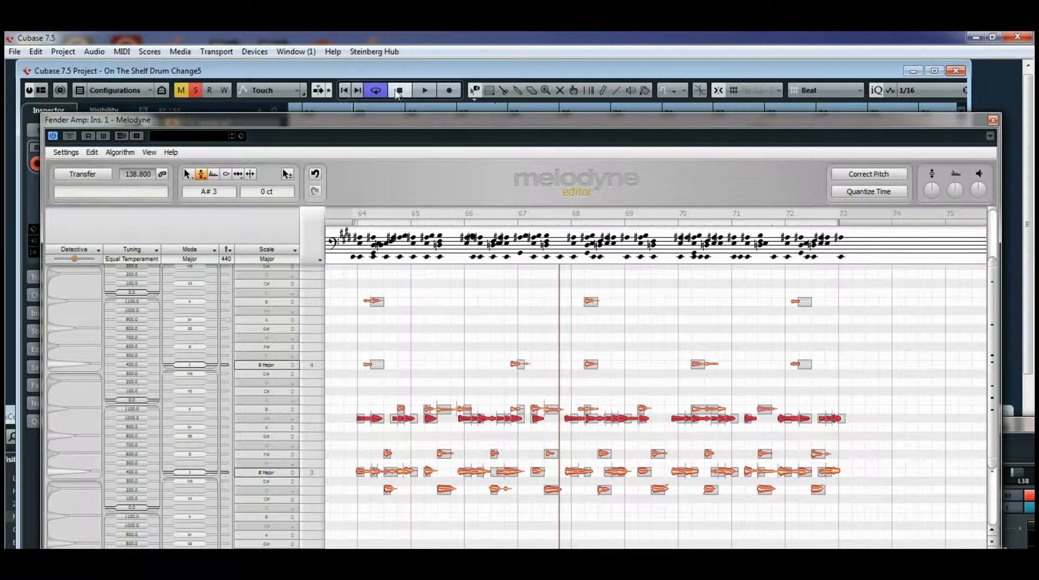
{"action": "left_click", "coordinate": [423, 90]}
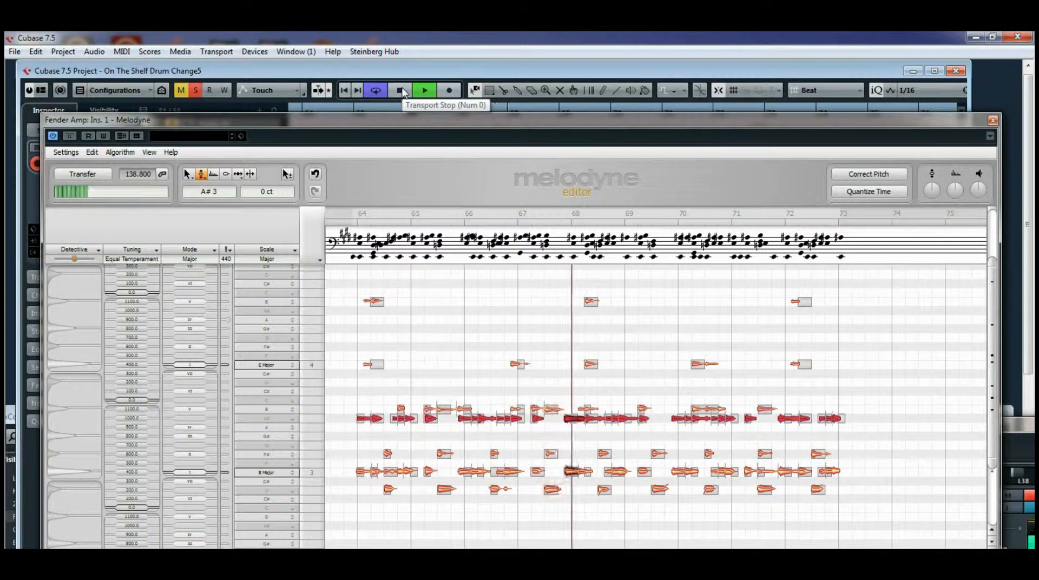
{"action": "left_click", "coordinate": [402, 91]}
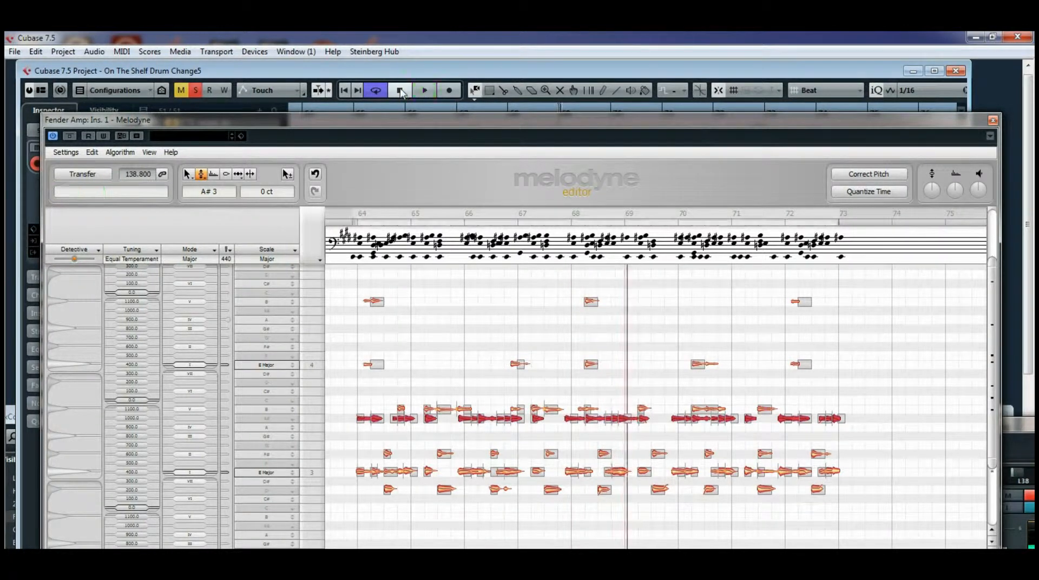
{"action": "left_click", "coordinate": [36, 52]}
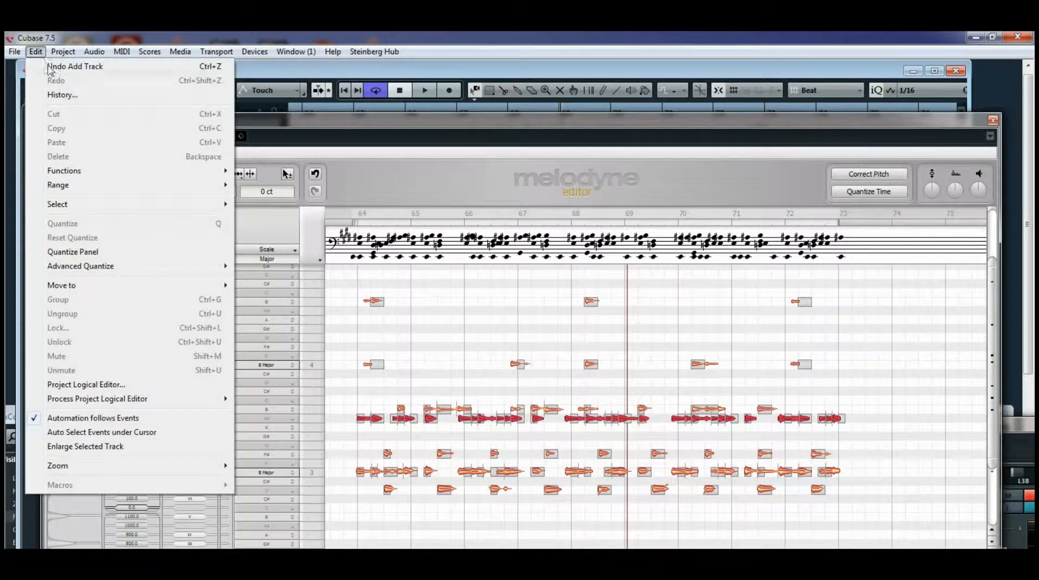
{"action": "left_click", "coordinate": [147, 41]}
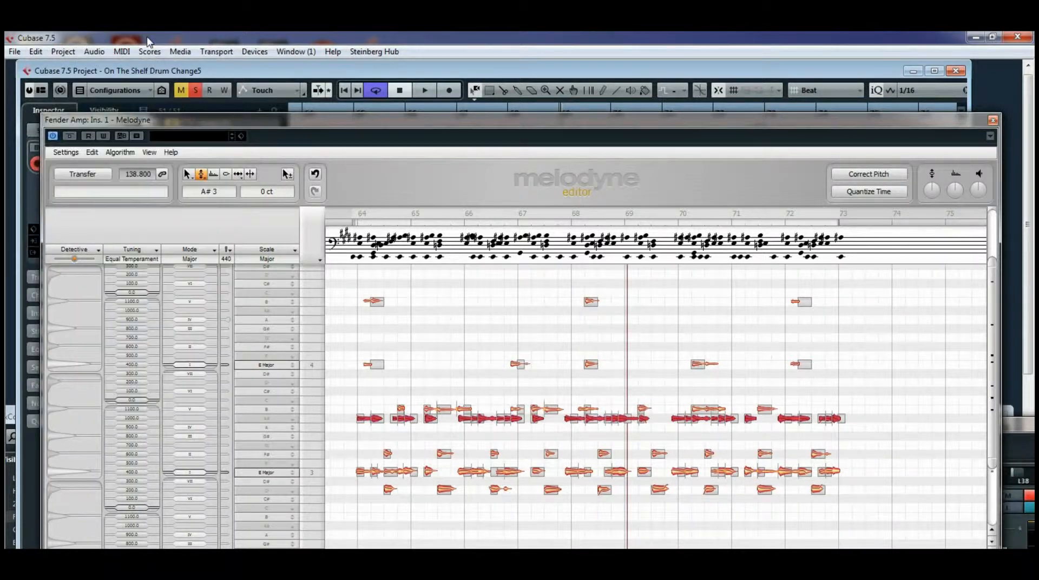
{"action": "left_click", "coordinate": [91, 153]}
{"action": "left_click", "coordinate": [93, 163]}
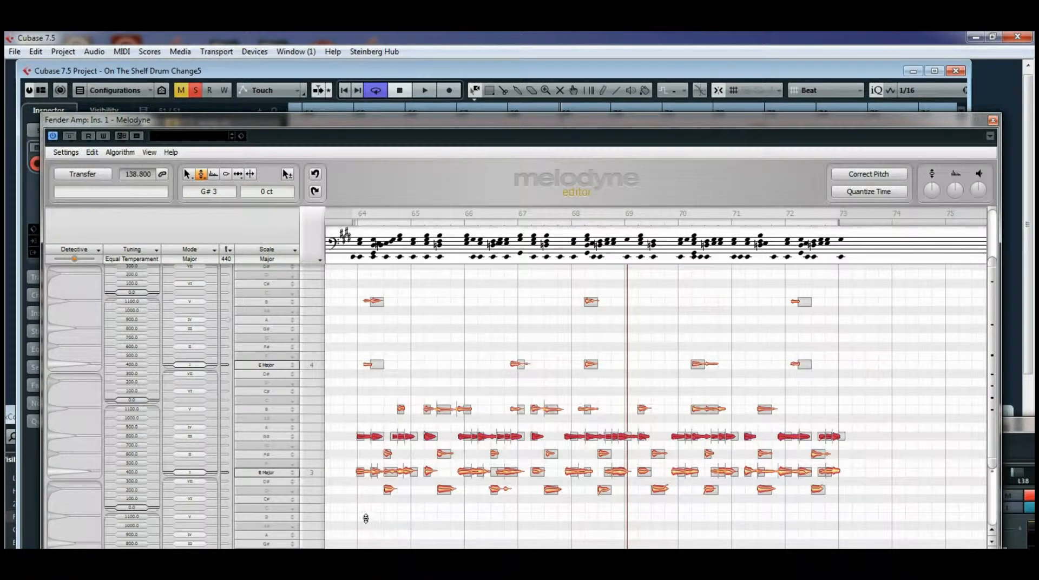
Select the lower guitar notes from bar 64 to mid bar 66, raise them two semitones and play the result.
{"action": "left_click_drag", "start_coordinate": [366, 519], "coordinate": [488, 369]}
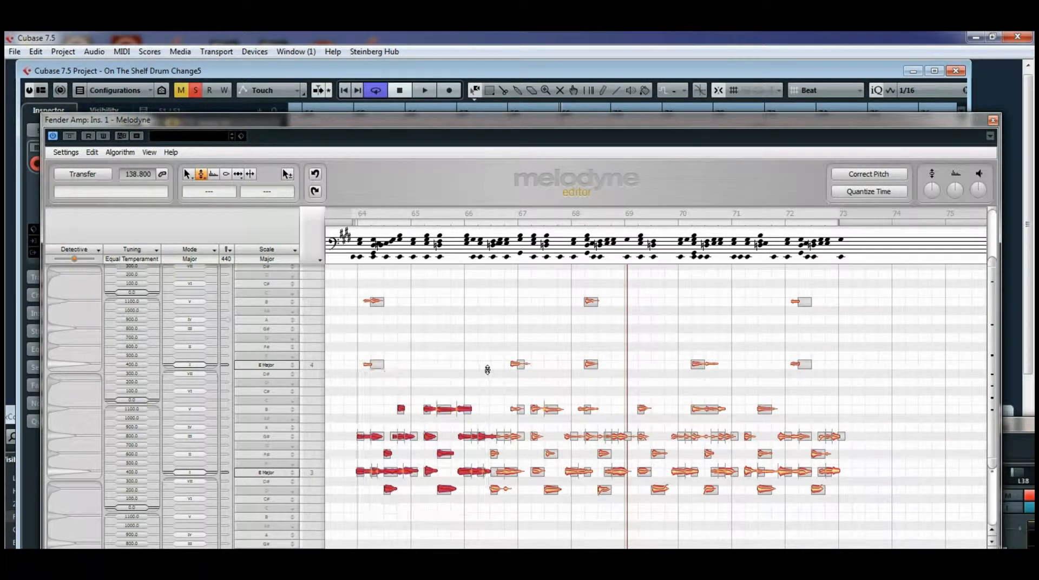
{"action": "left_click_drag", "start_coordinate": [444, 409], "coordinate": [463, 317]}
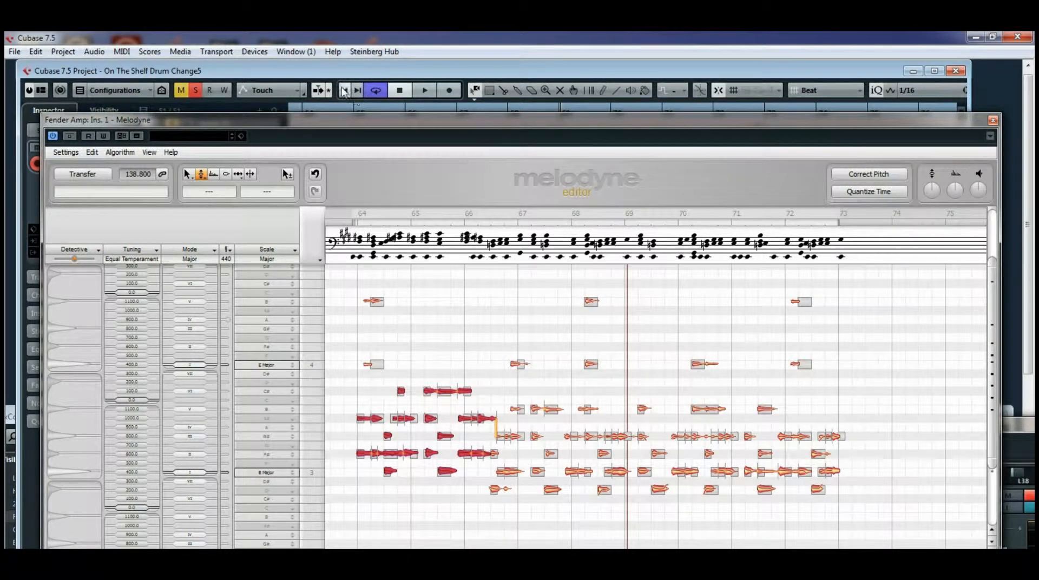
{"action": "left_click", "coordinate": [428, 90]}
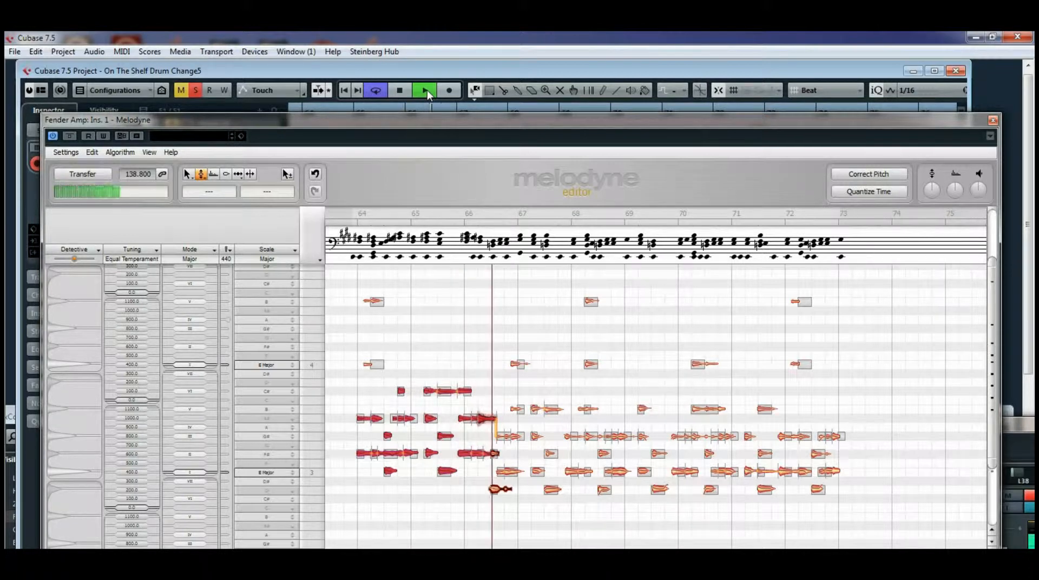
{"action": "left_click", "coordinate": [406, 89]}
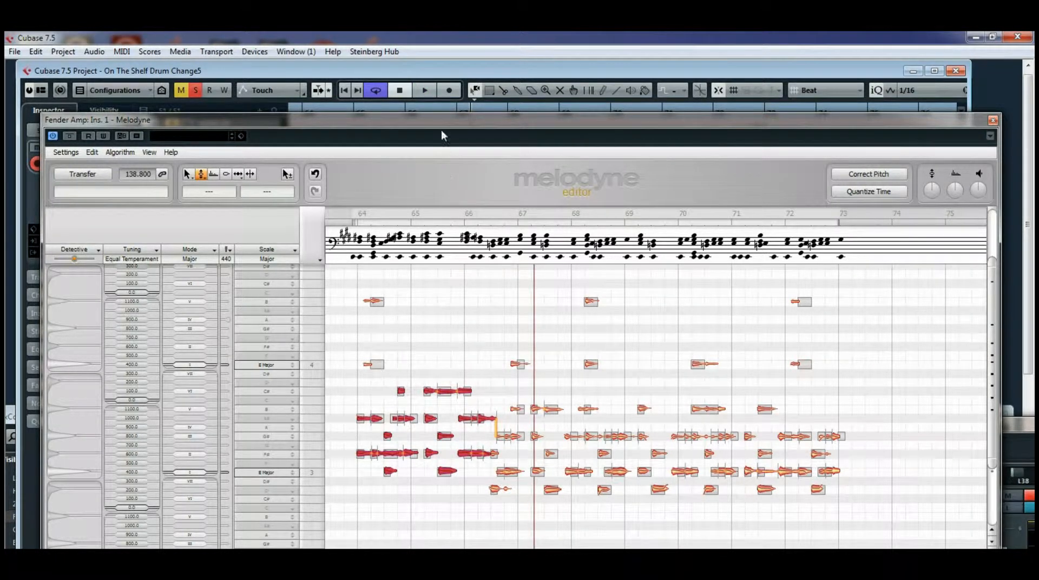
Place the project cursor at bar 65 and undo the two-semitone raise of the guitar notes in bars 64 to 66.
{"action": "left_click_drag", "start_coordinate": [443, 126], "coordinate": [439, 100]}
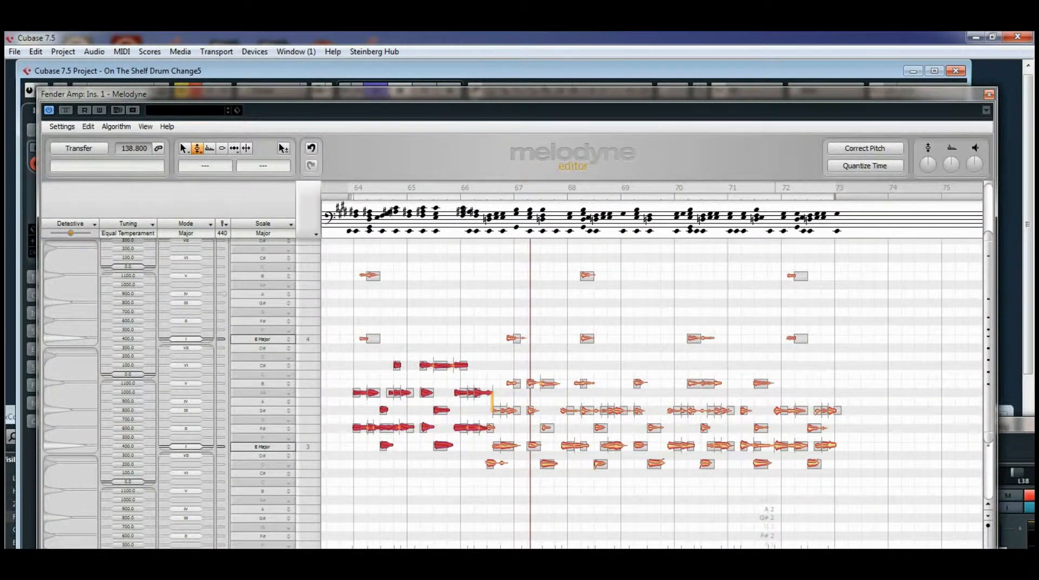
{"action": "mouse_move", "coordinate": [775, 548]}
{"action": "left_mouse_down"}
{"action": "mouse_move", "coordinate": [844, 548]}
{"action": "mouse_move", "coordinate": [792, 547]}
{"action": "left_mouse_up"}
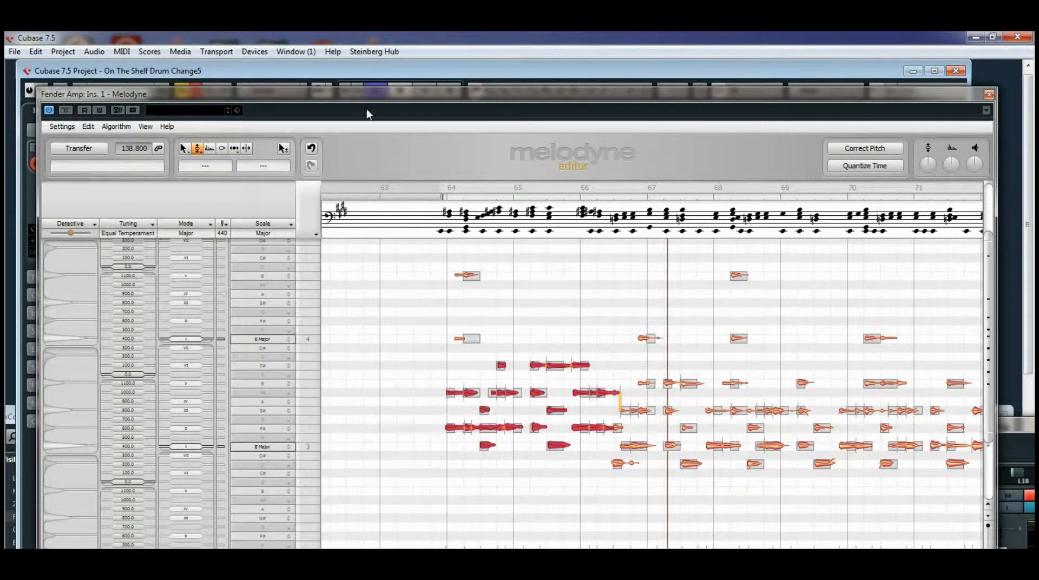
{"action": "left_click_drag", "start_coordinate": [367, 95], "coordinate": [372, 136]}
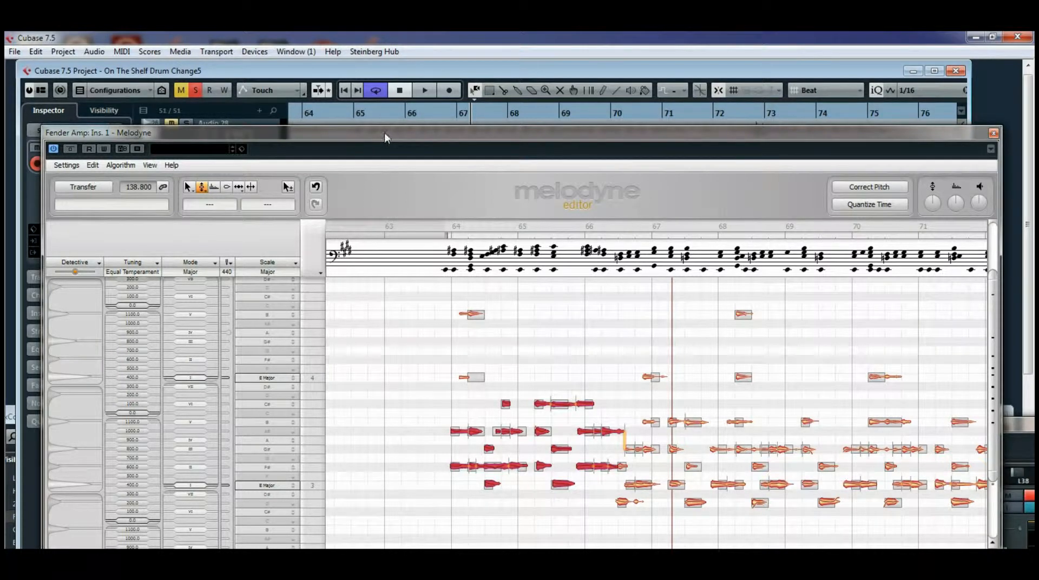
{"action": "left_click_drag", "start_coordinate": [387, 137], "coordinate": [389, 168]}
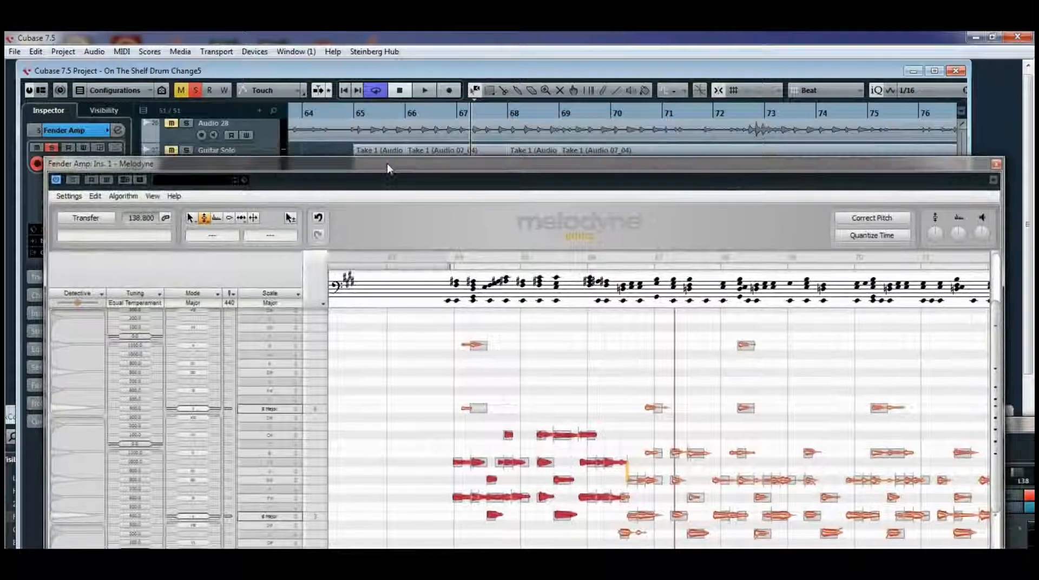
{"action": "left_click", "coordinate": [356, 115]}
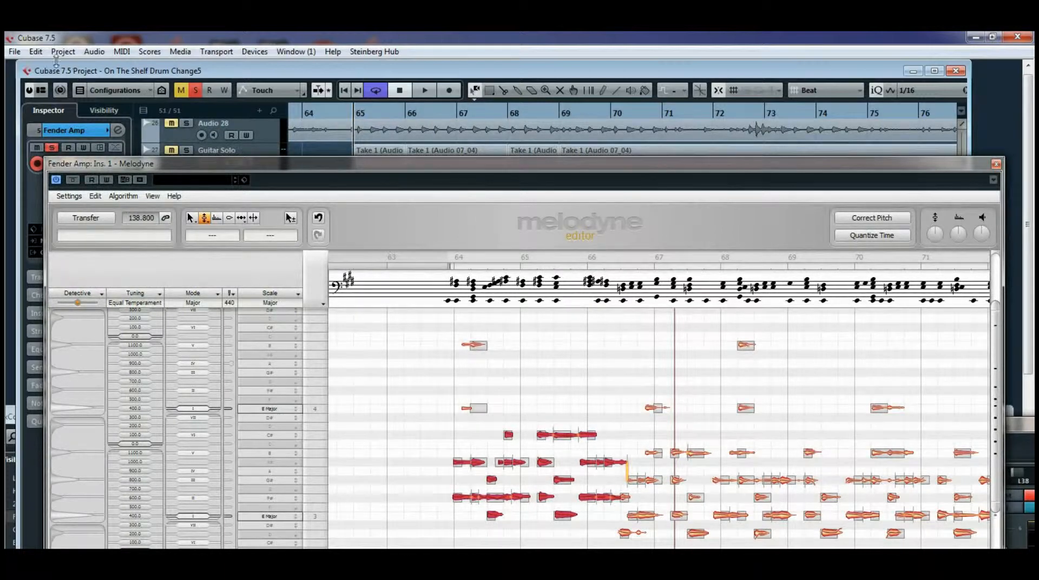
{"action": "left_click", "coordinate": [36, 51]}
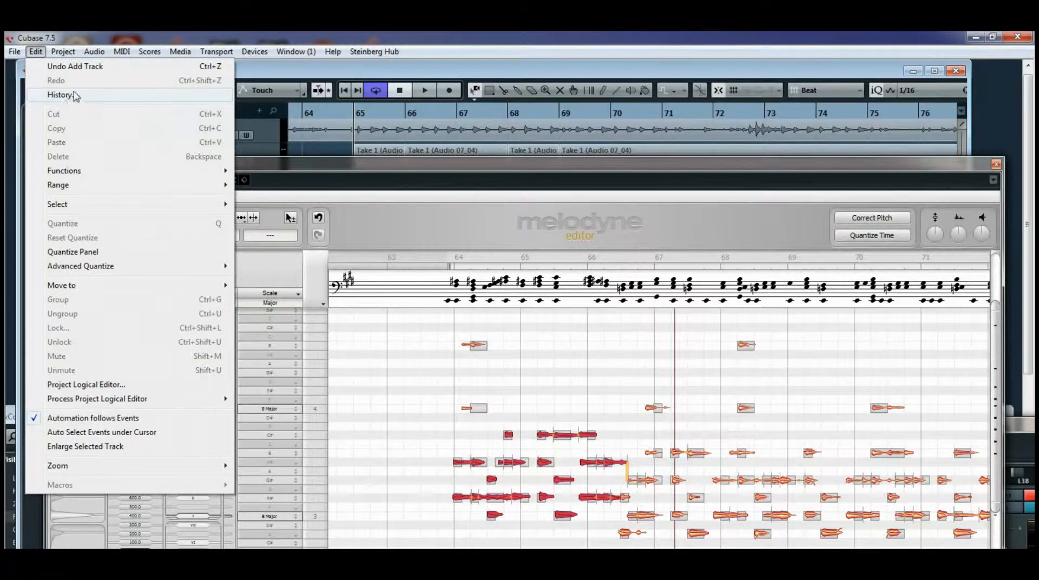
{"action": "left_click", "coordinate": [117, 197]}
{"action": "left_click", "coordinate": [97, 196]}
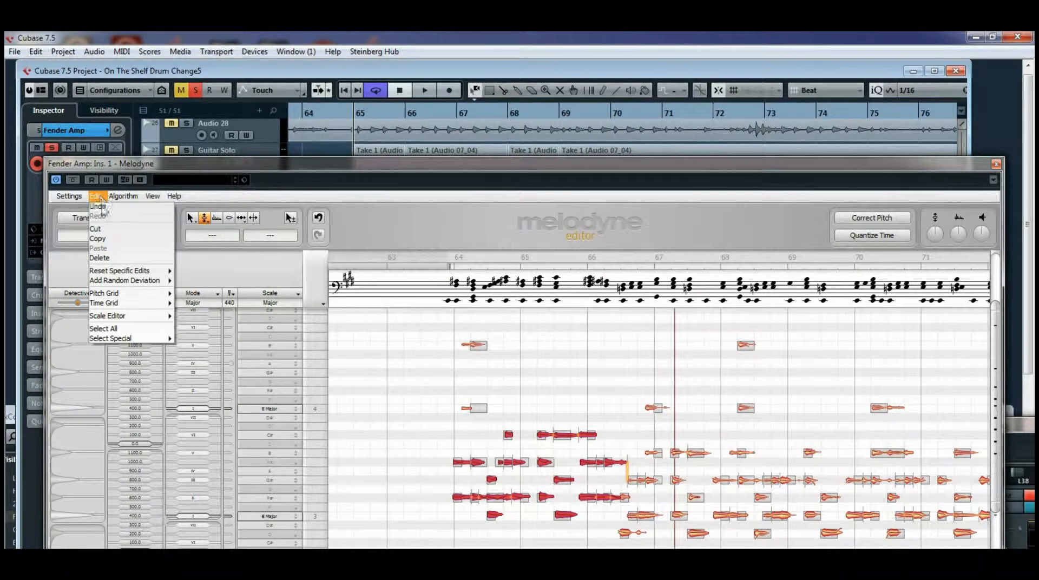
{"action": "left_click", "coordinate": [108, 209]}
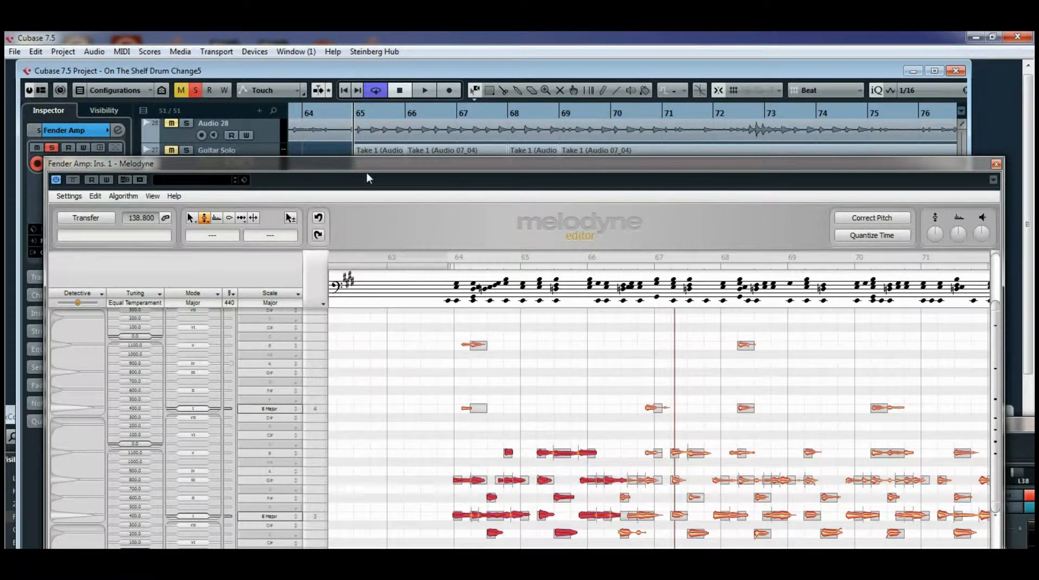
Examine the guitar's individual notes and notation more closely between bars 64 and 69.
{"action": "left_click_drag", "start_coordinate": [386, 170], "coordinate": [335, 108]}
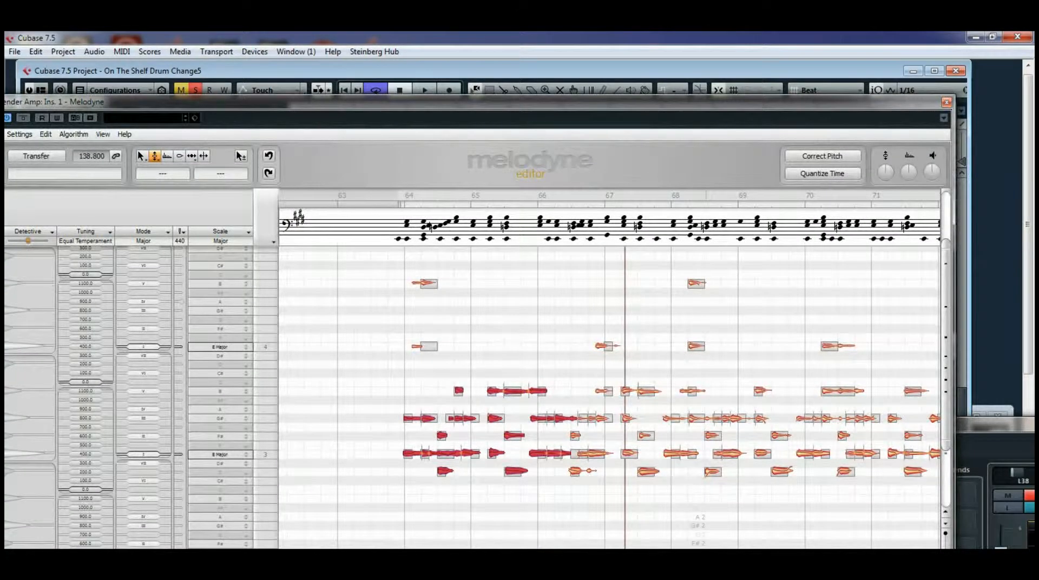
{"action": "mouse_move", "coordinate": [695, 548]}
{"action": "left_mouse_down"}
{"action": "mouse_move", "coordinate": [712, 548]}
{"action": "mouse_move", "coordinate": [698, 548]}
{"action": "left_mouse_up"}
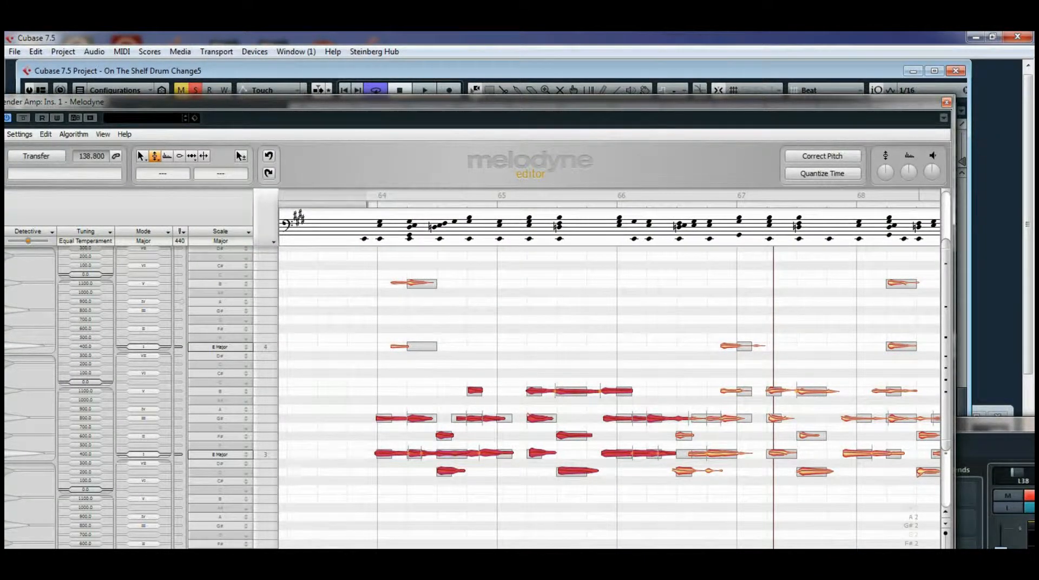
{"action": "left_click_drag", "start_coordinate": [698, 548], "coordinate": [696, 548]}
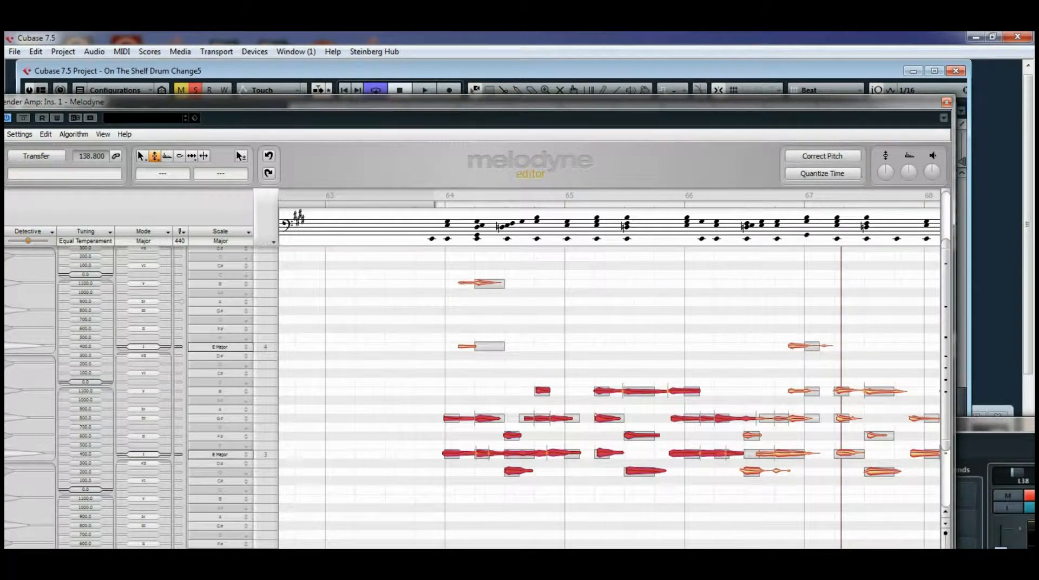
{"action": "left_click_drag", "start_coordinate": [695, 548], "coordinate": [702, 548]}
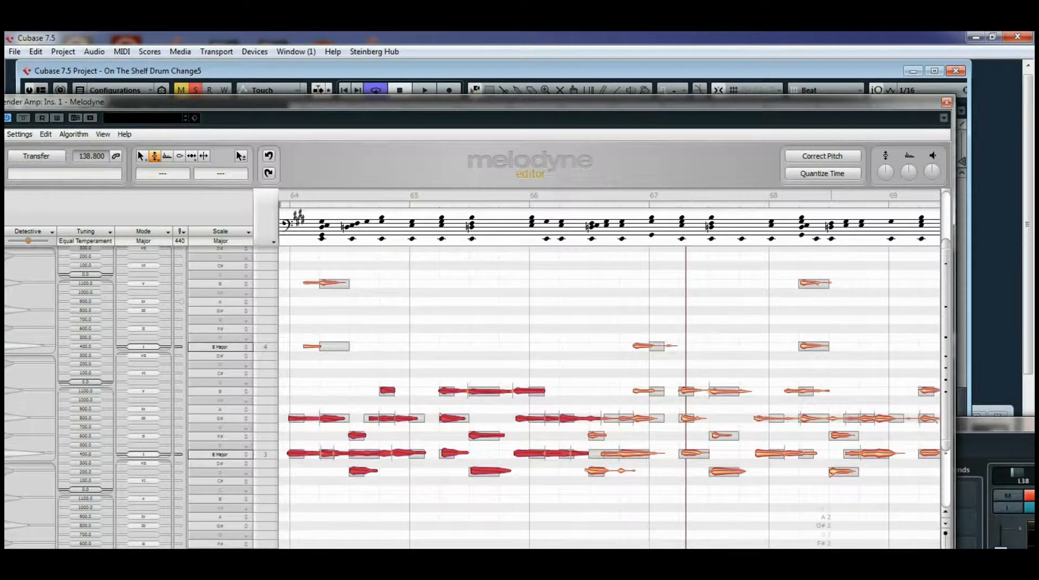
{"action": "left_click_drag", "start_coordinate": [831, 548], "coordinate": [764, 548]}
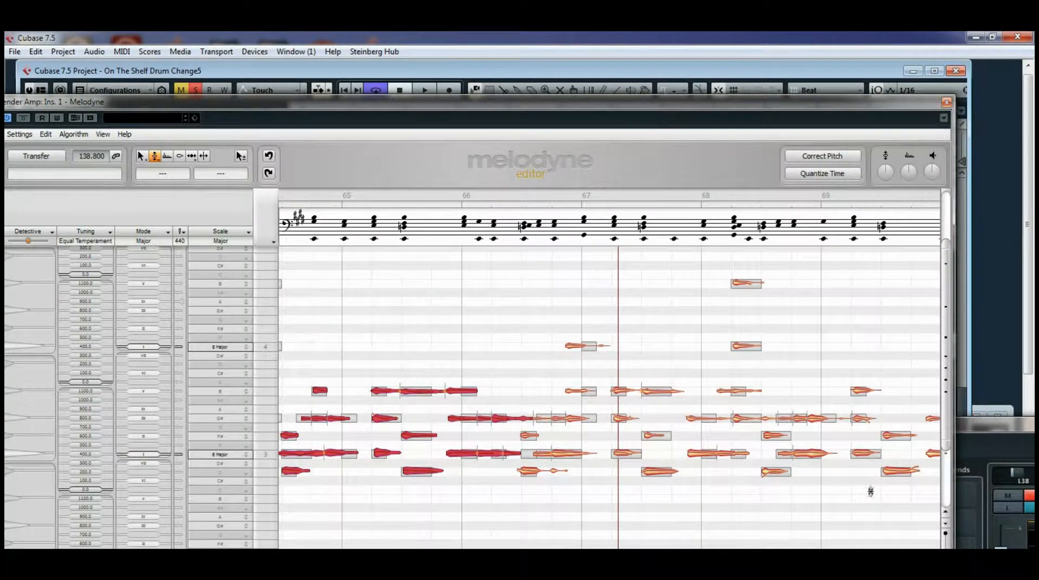
{"action": "left_click_drag", "start_coordinate": [809, 548], "coordinate": [903, 548]}
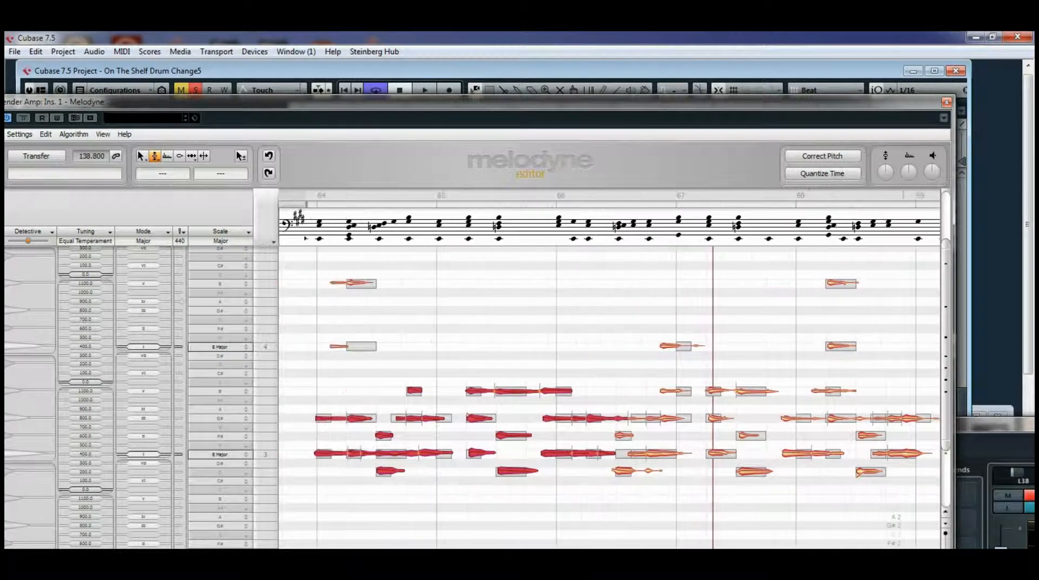